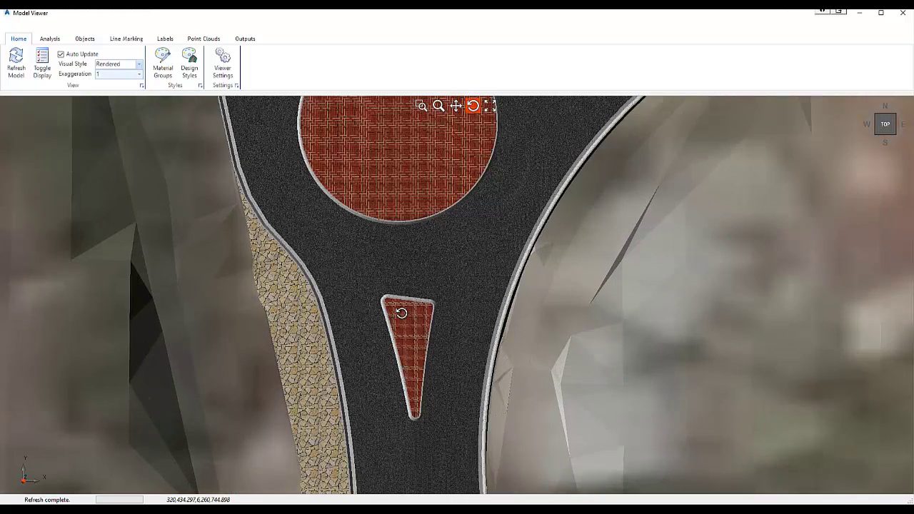
# Step: Start an object import and load Roundabout R1-3.obj from the Signs folder
pyautogui.click(85, 39)
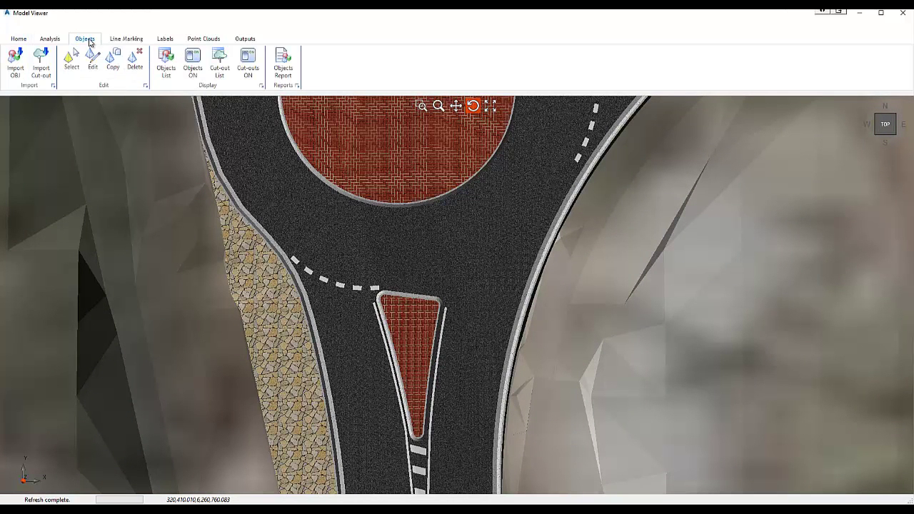
pyautogui.click(15, 60)
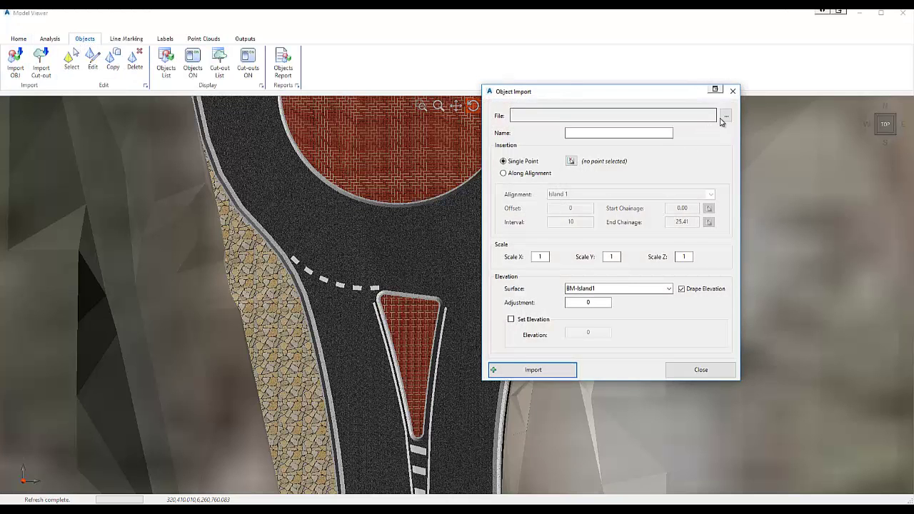
pyautogui.click(725, 115)
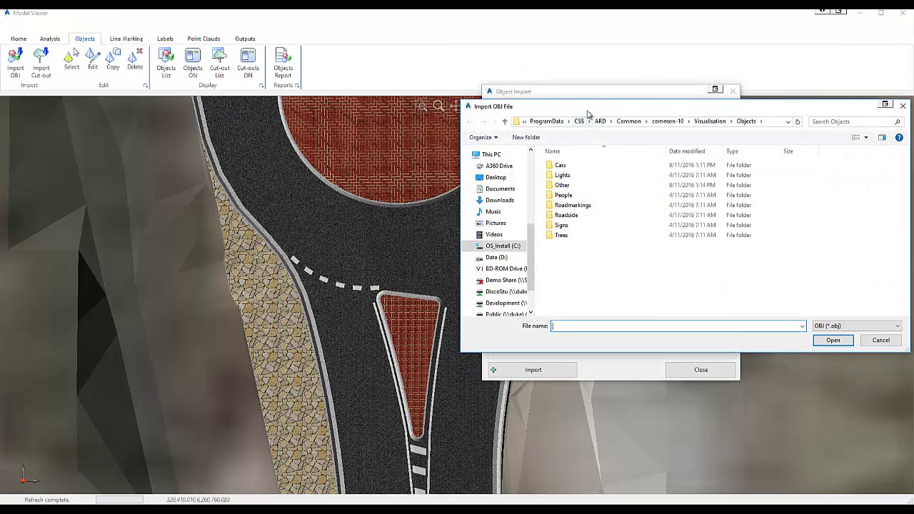
pyautogui.doubleClick(545, 236)
pyautogui.scroll(-3, 582, 271)
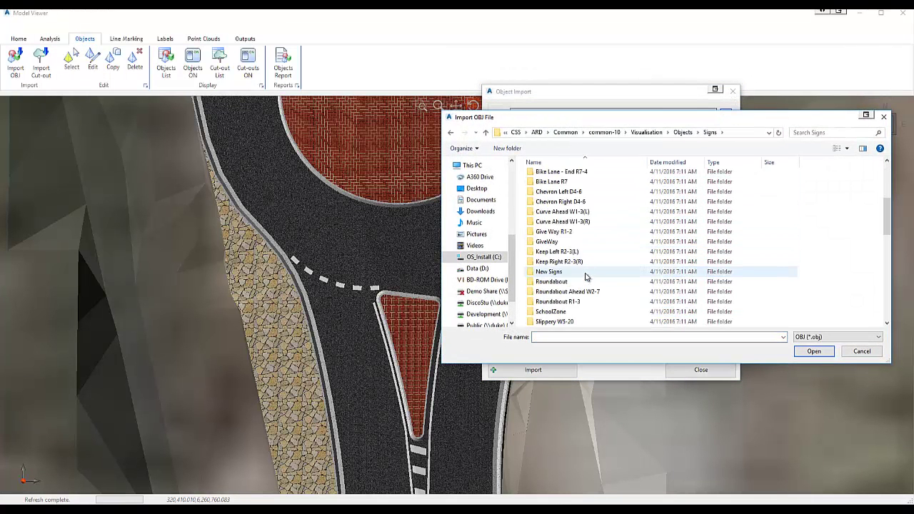
pyautogui.scroll(-5, 585, 277)
pyautogui.scroll(-5, 583, 274)
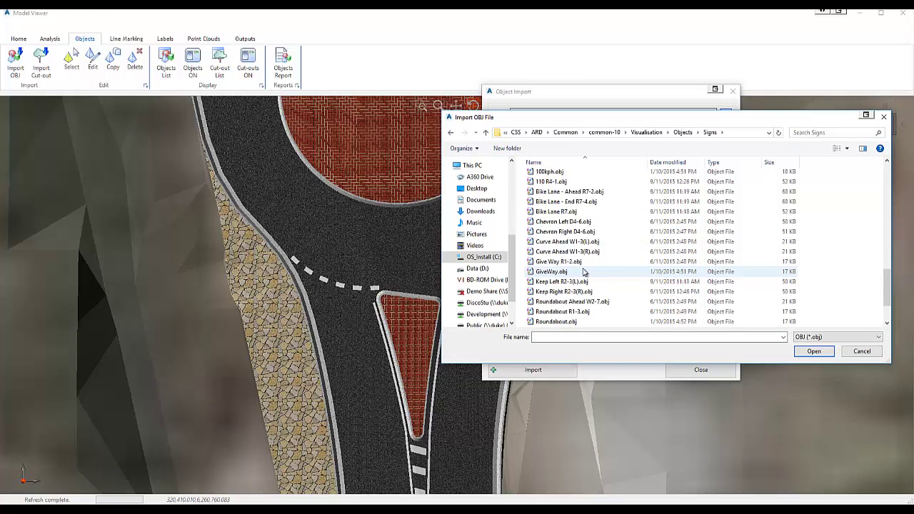
pyautogui.click(570, 263)
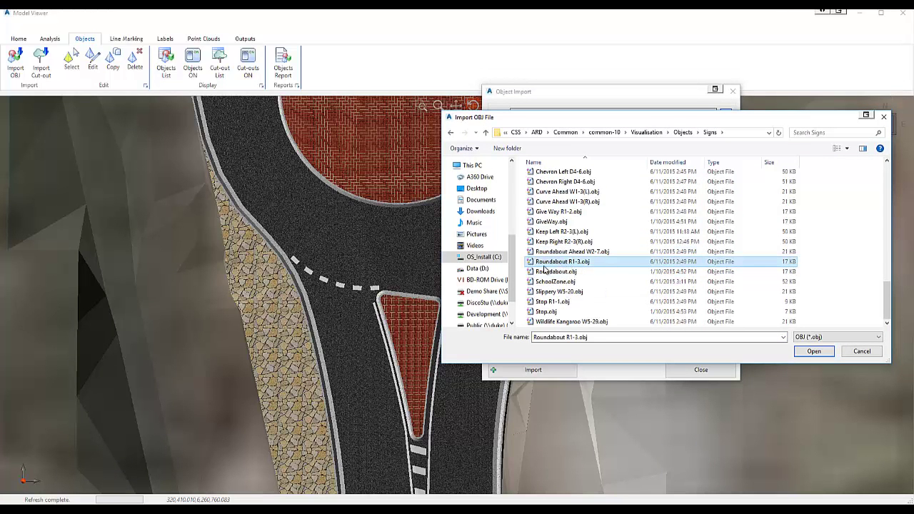
pyautogui.click(807, 352)
# Step: Import the sign as "Roundabout" at a single point by the kerb near the Island 1 holding line, with TotalModel as elevation surface
pyautogui.click(605, 133)
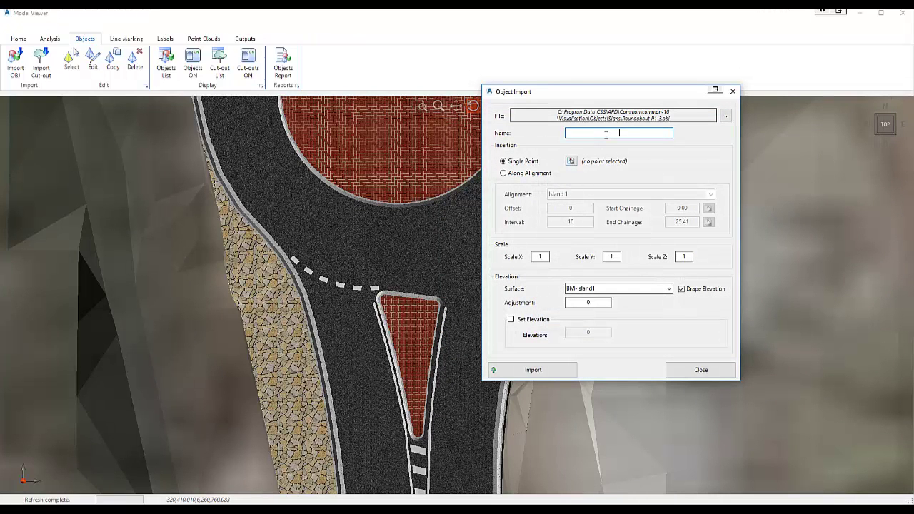
pyautogui.write('Roundabout')
pyautogui.click(571, 160)
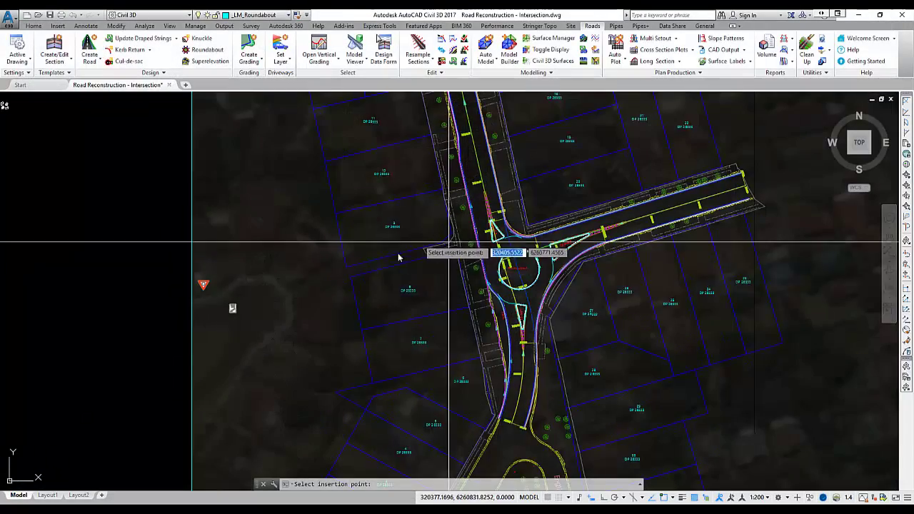
pyautogui.scroll(6, 522, 330)
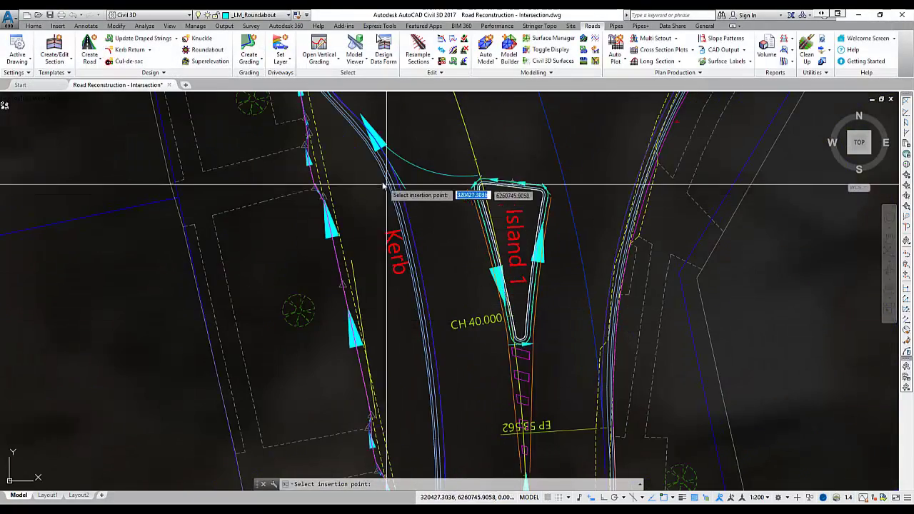
pyautogui.click(370, 170)
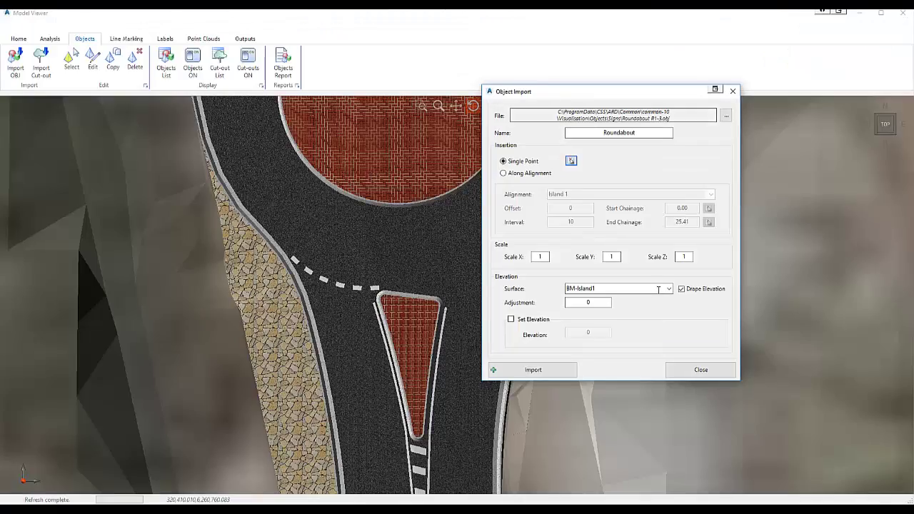
pyautogui.click(666, 288)
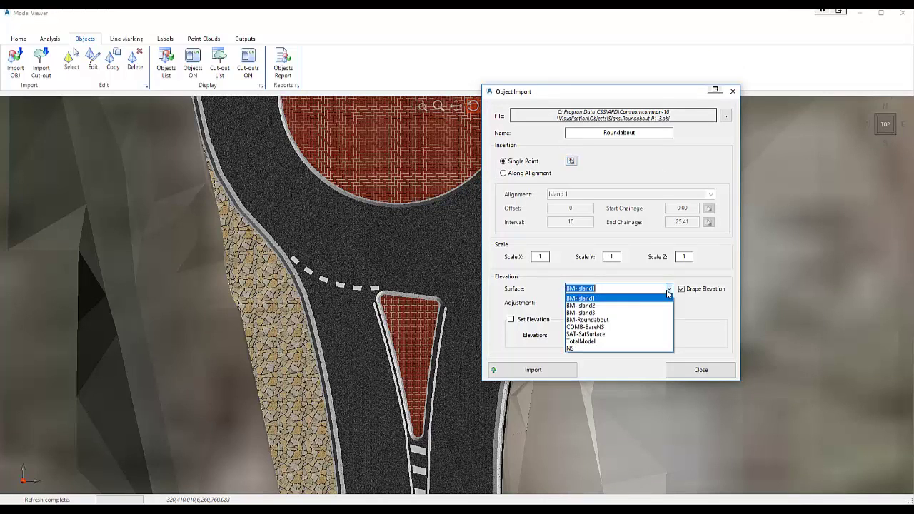
pyautogui.click(598, 341)
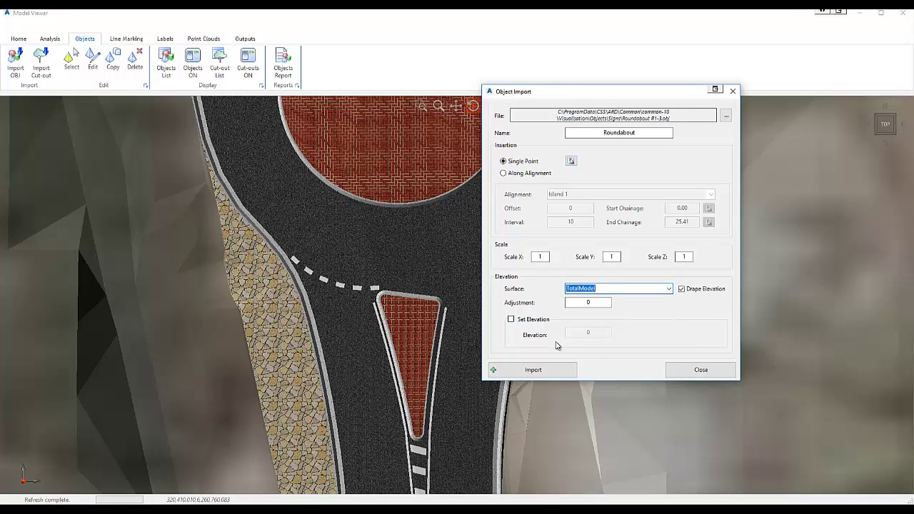
pyautogui.click(530, 370)
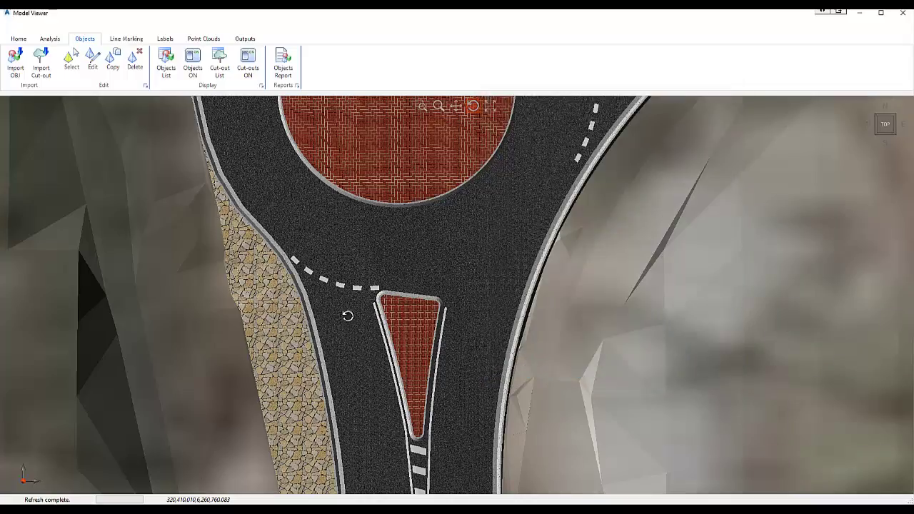
# Step: Examine the imported roundabout sign beside the kerb from oblique and overhead views
pyautogui.moveTo(287, 284); pyautogui.dragTo(292, 243)
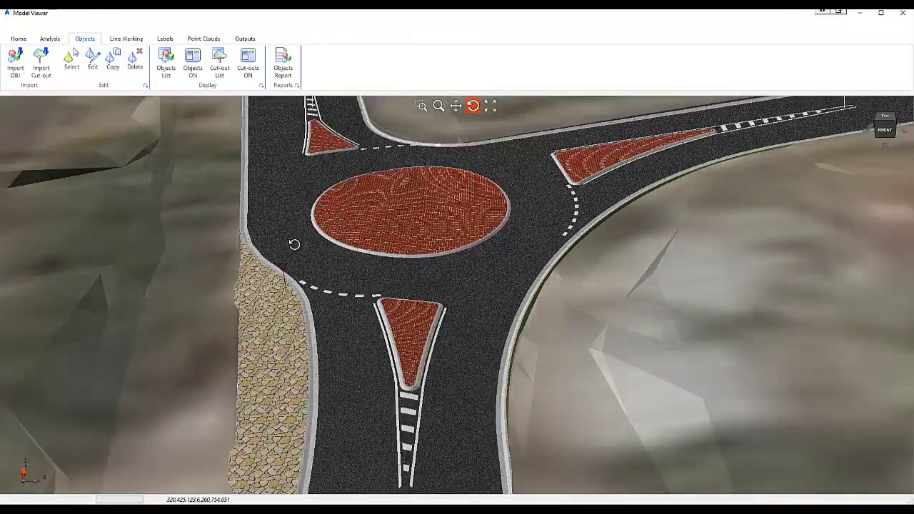
pyautogui.scroll(5, 279, 266)
pyautogui.scroll(-6, 278, 271)
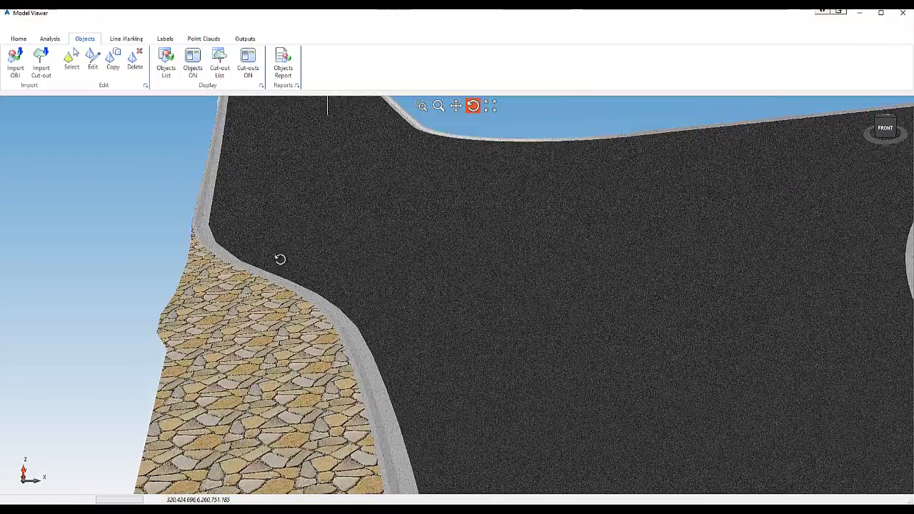
pyautogui.scroll(3, 354, 240)
pyautogui.scroll(-5, 344, 240)
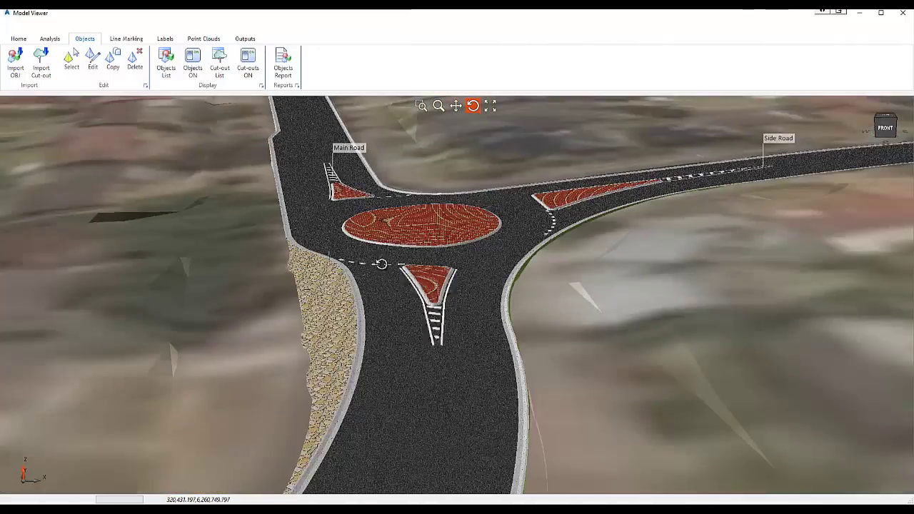
pyautogui.moveTo(380, 262)
pyautogui.mouseDown()
pyautogui.moveTo(367, 287)
pyautogui.moveTo(381, 290)
pyautogui.mouseUp()
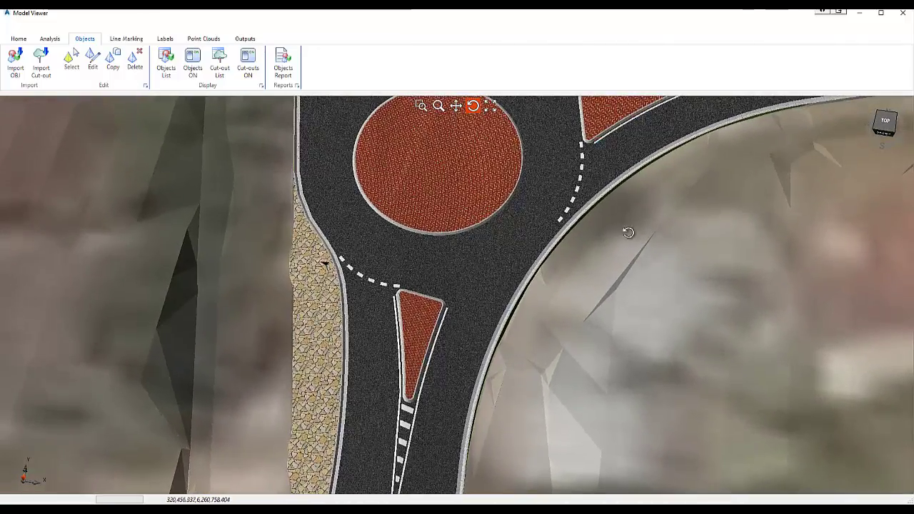
pyautogui.moveTo(420, 387); pyautogui.dragTo(402, 385)
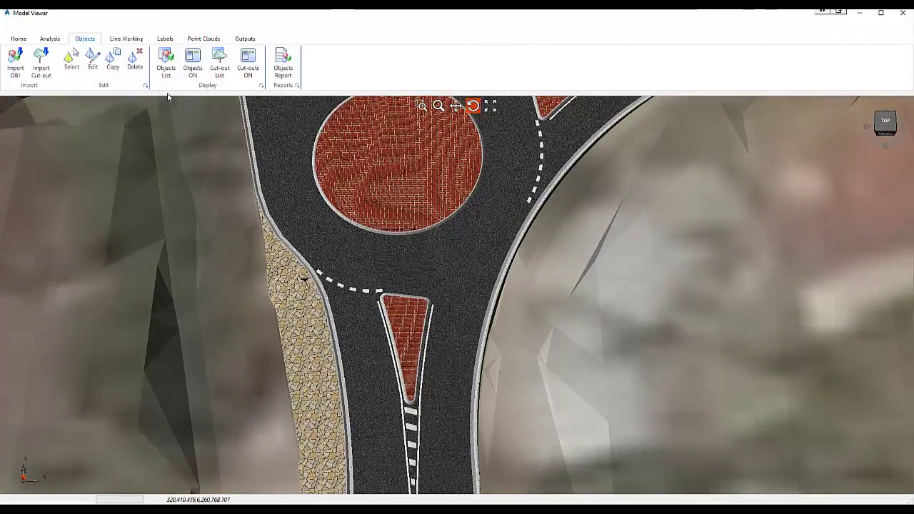
# Step: Start another object import and load Keep Left R2-3(L).obj from the Signs folder
pyautogui.click(12, 73)
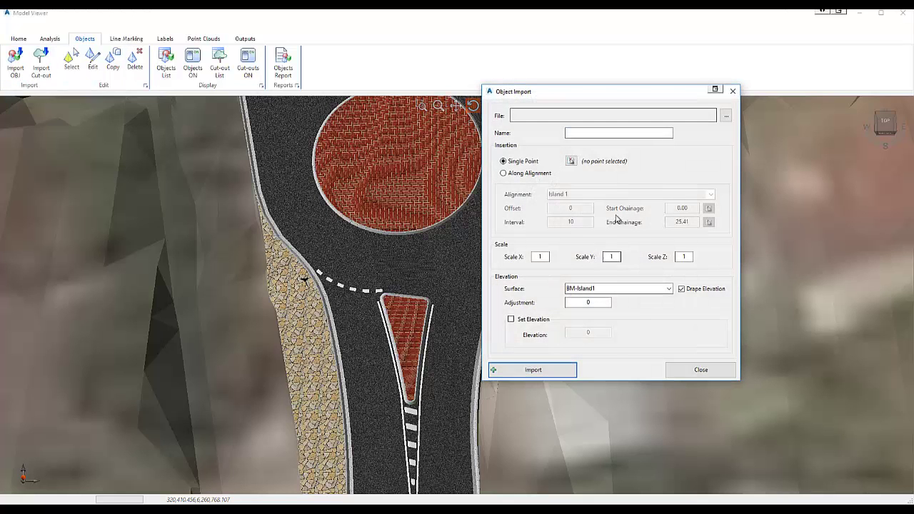
pyautogui.click(725, 116)
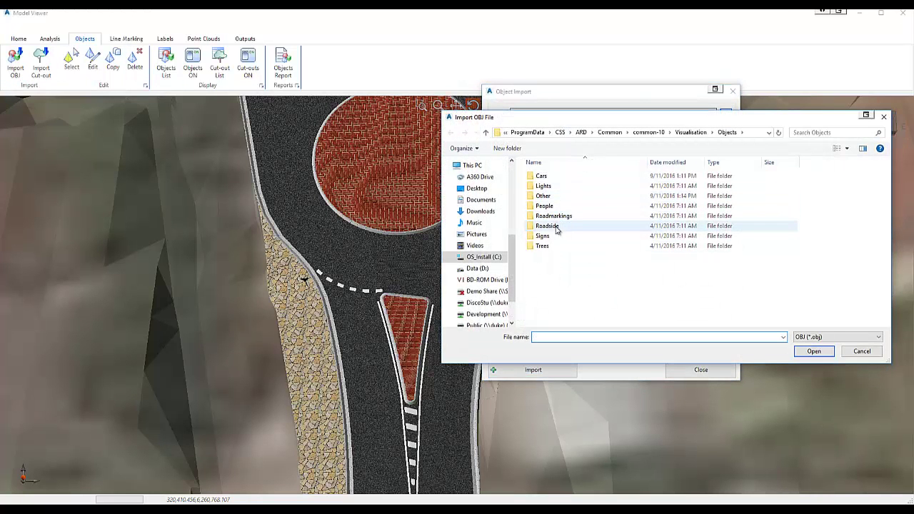
pyautogui.doubleClick(554, 236)
pyautogui.scroll(-10, 557, 257)
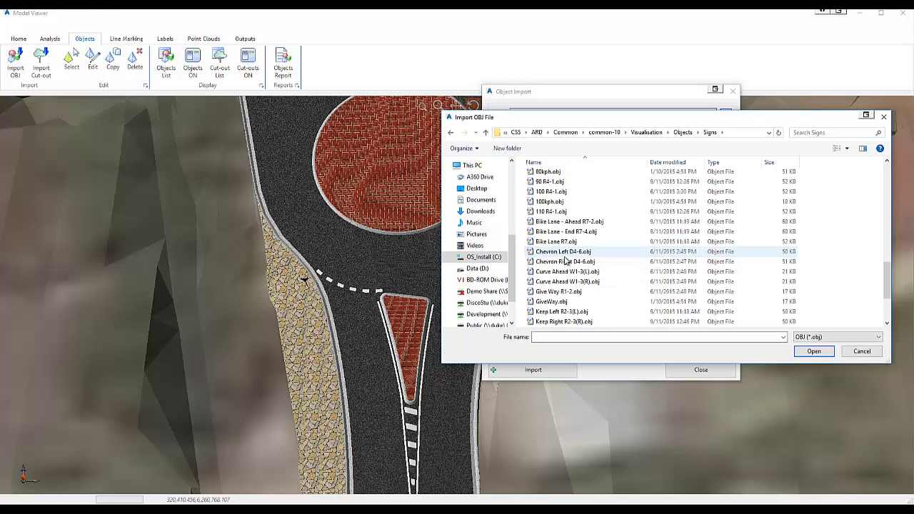
pyautogui.click(562, 252)
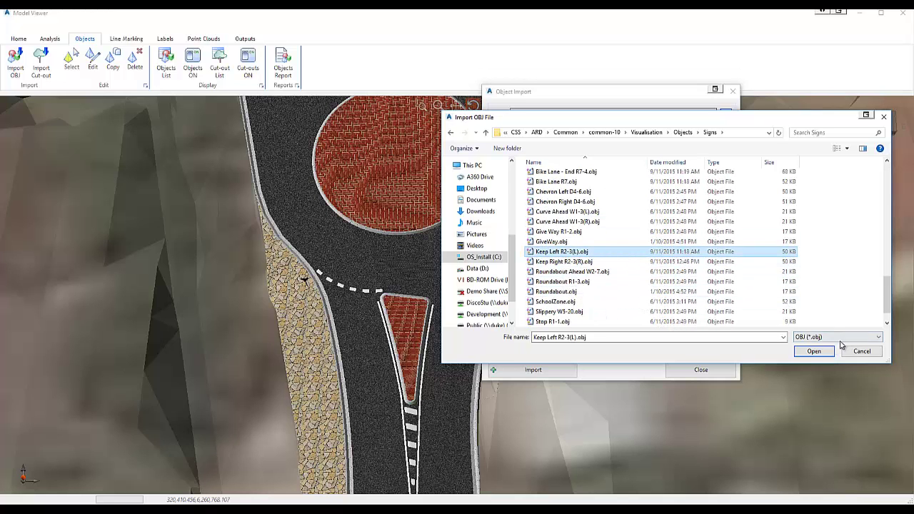
pyautogui.click(814, 351)
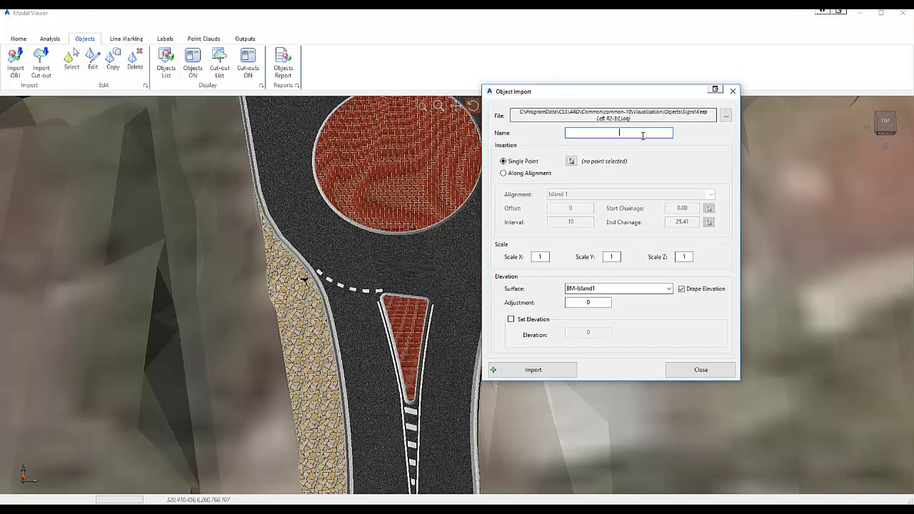
# Step: Import the sign as "KeepLeft" at a single point inside the narrow tip of Island 1, draped on surface BM-Island1
pyautogui.click(643, 135)
pyautogui.write('KeepLeft')
pyautogui.click(572, 161)
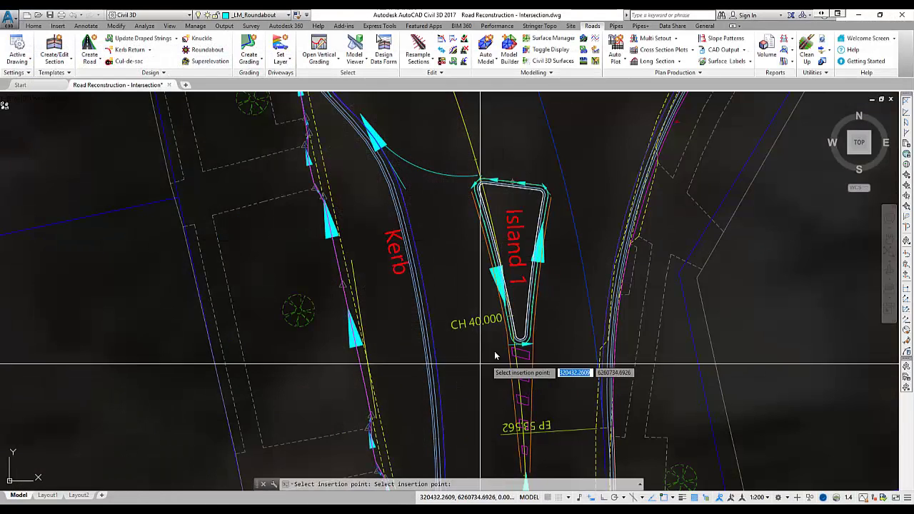
pyautogui.click(523, 334)
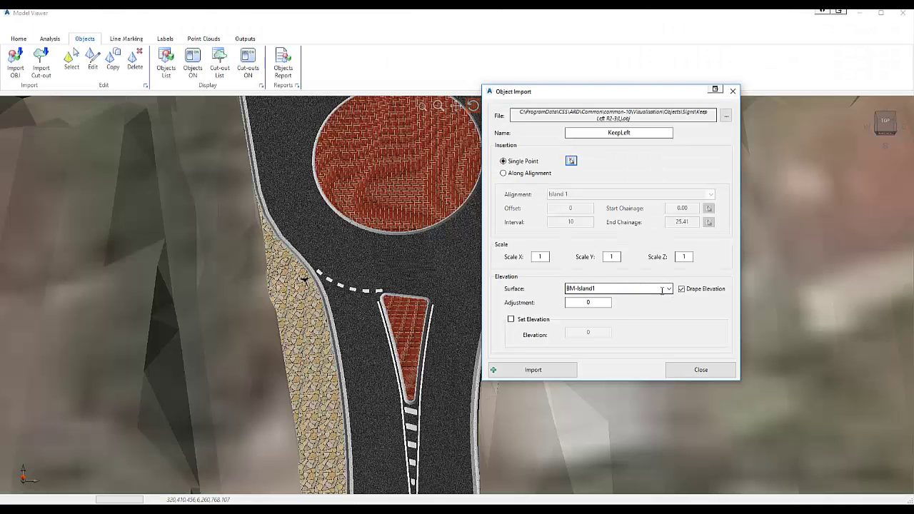
pyautogui.click(549, 372)
pyautogui.moveTo(424, 347); pyautogui.dragTo(379, 343)
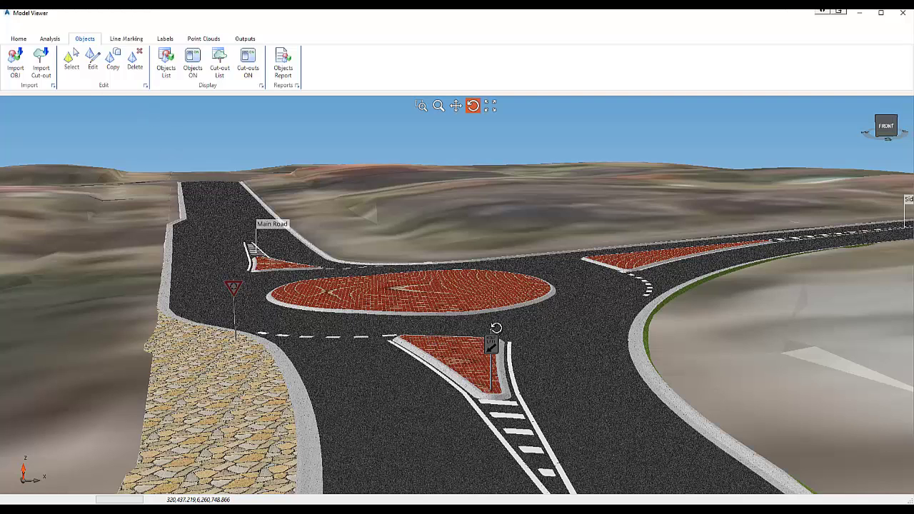
# Step: Lower the keep-left sign on Island 1 by editing its elevation adjustment
pyautogui.click(72, 58)
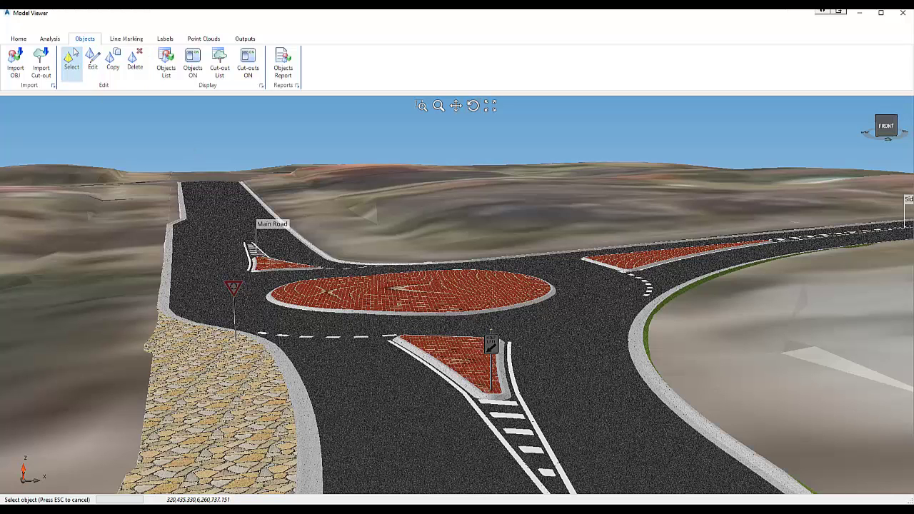
pyautogui.click(492, 344)
pyautogui.click(95, 66)
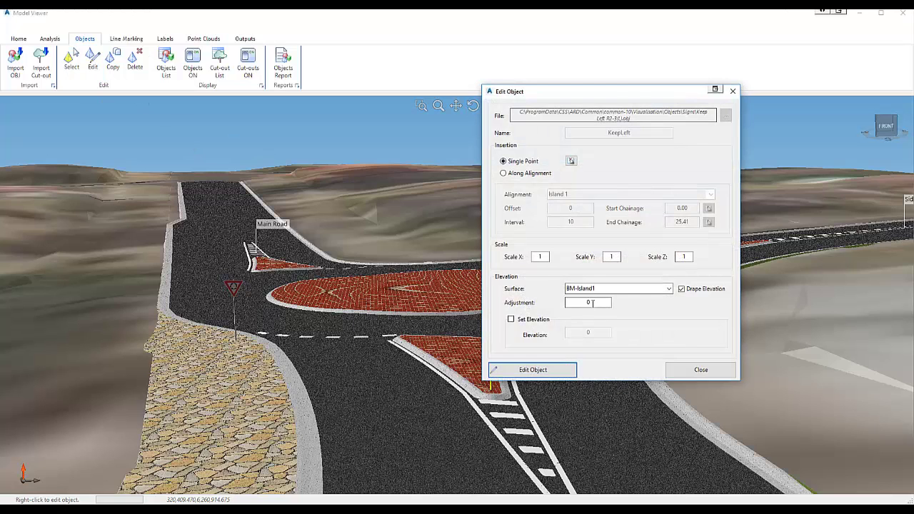
pyautogui.moveTo(592, 303); pyautogui.dragTo(567, 303)
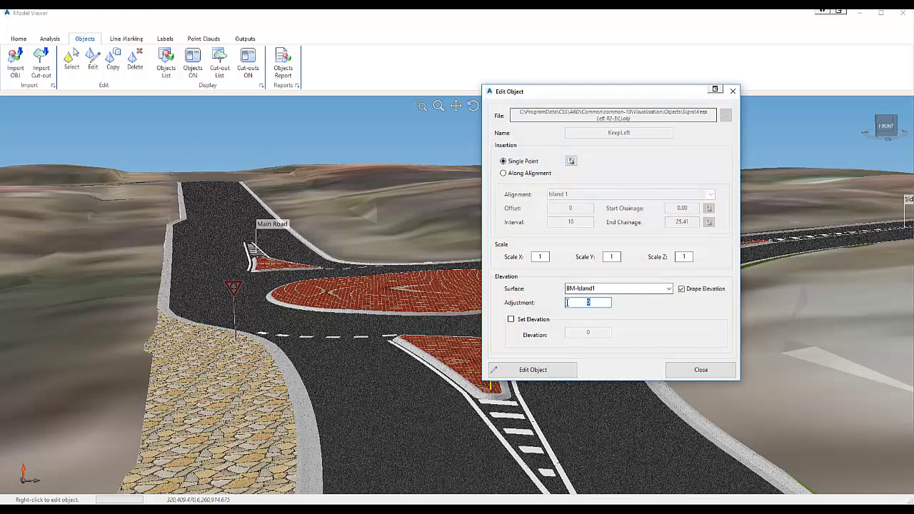
pyautogui.click(573, 366)
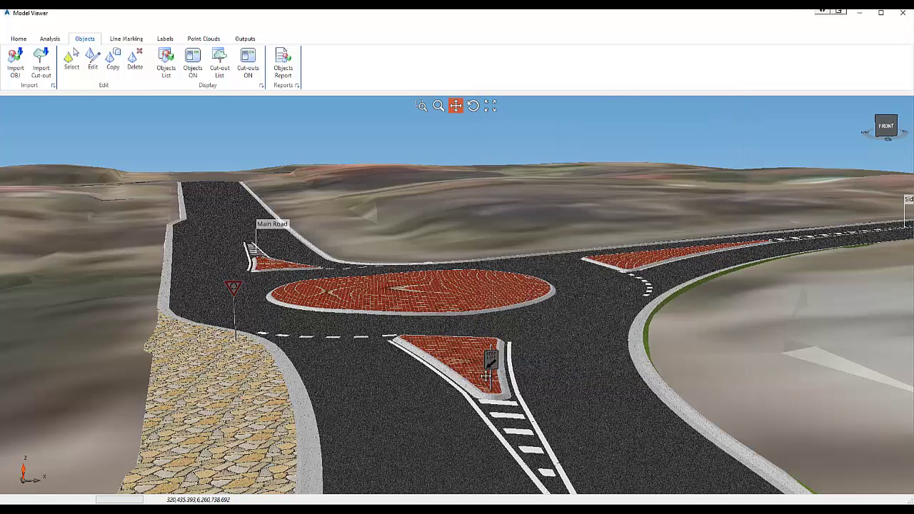
# Step: Open the CAD Output settings for the intersection model and exclude Sight Distance, keeping Line Marking and 3D Objects
pyautogui.moveTo(381, 338)
pyautogui.mouseDown()
pyautogui.moveTo(365, 343)
pyautogui.moveTo(371, 327)
pyautogui.mouseUp()
pyautogui.click(471, 108)
pyautogui.moveTo(412, 272); pyautogui.dragTo(431, 287)
pyautogui.scroll(-3, 380, 260)
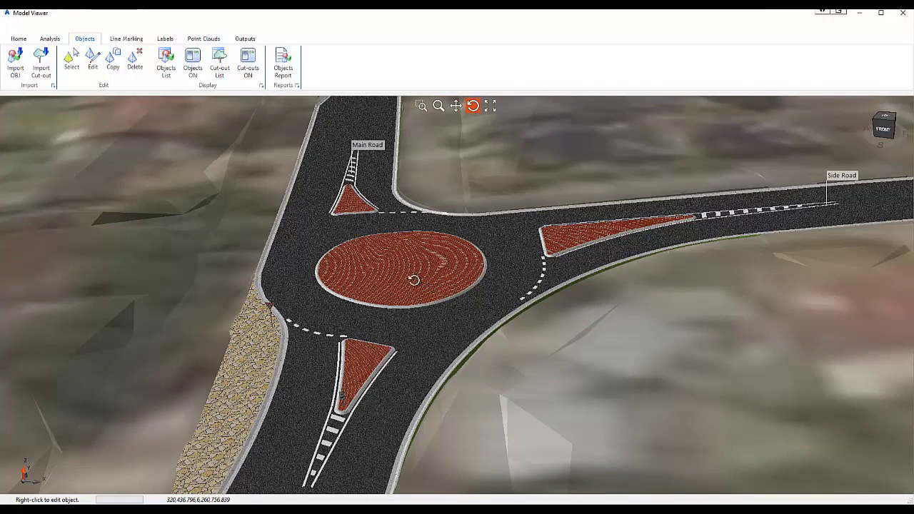
pyautogui.click(247, 39)
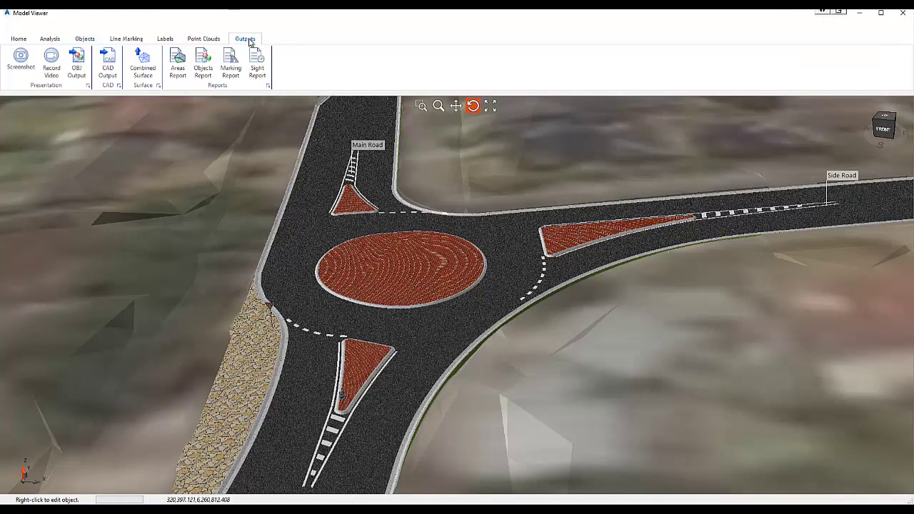
pyautogui.click(113, 75)
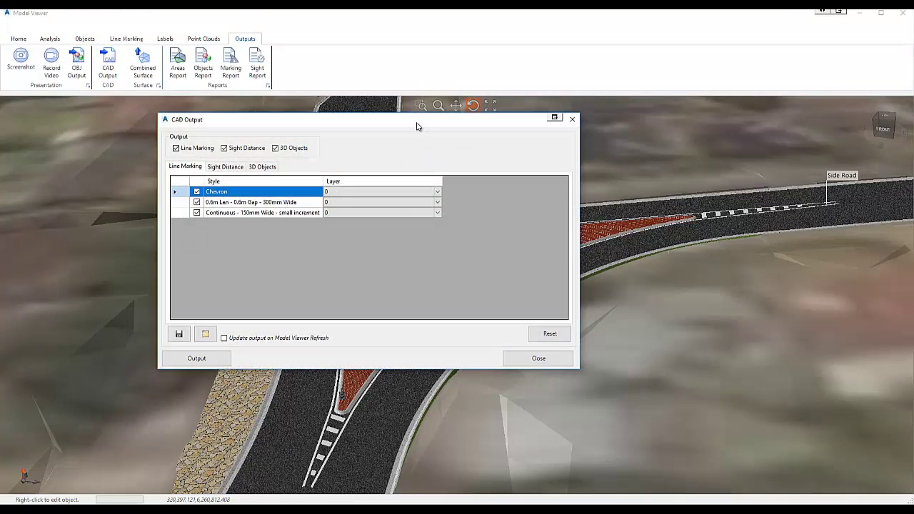
pyautogui.moveTo(419, 126); pyautogui.dragTo(663, 172)
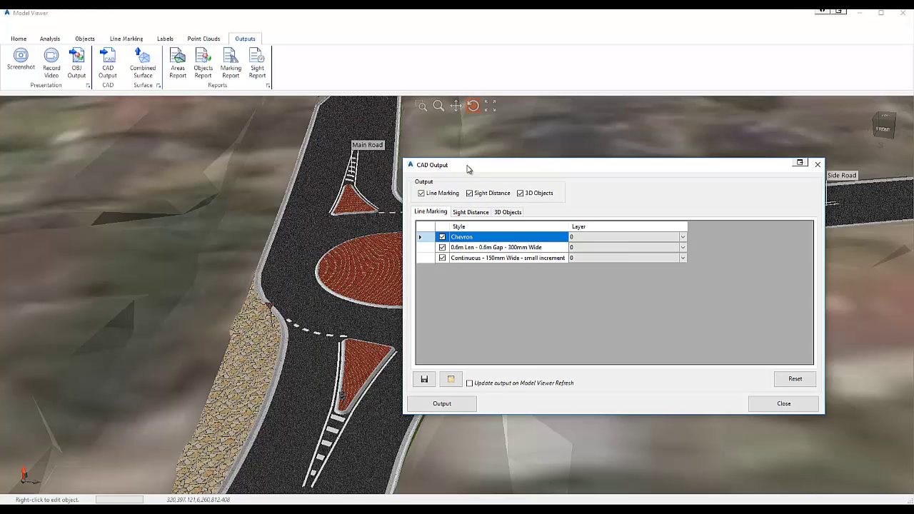
pyautogui.moveTo(468, 169); pyautogui.dragTo(471, 151)
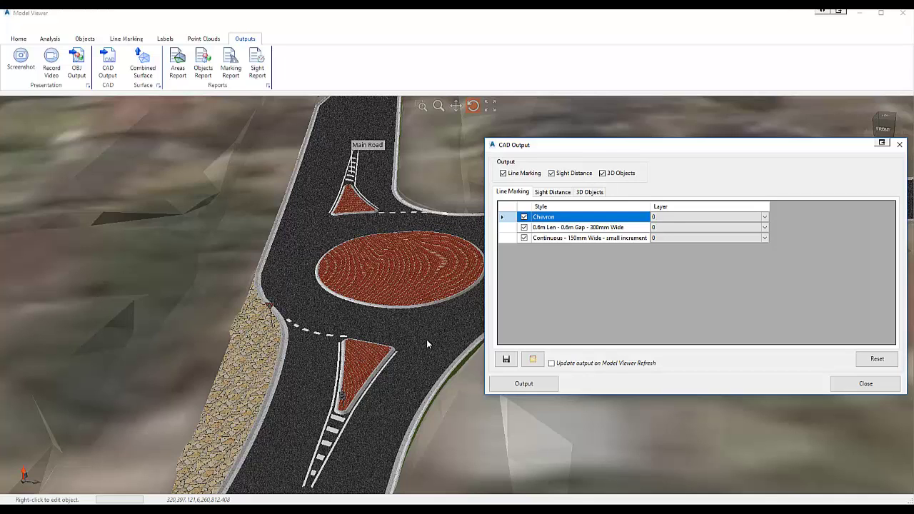
pyautogui.click(564, 177)
pyautogui.click(672, 238)
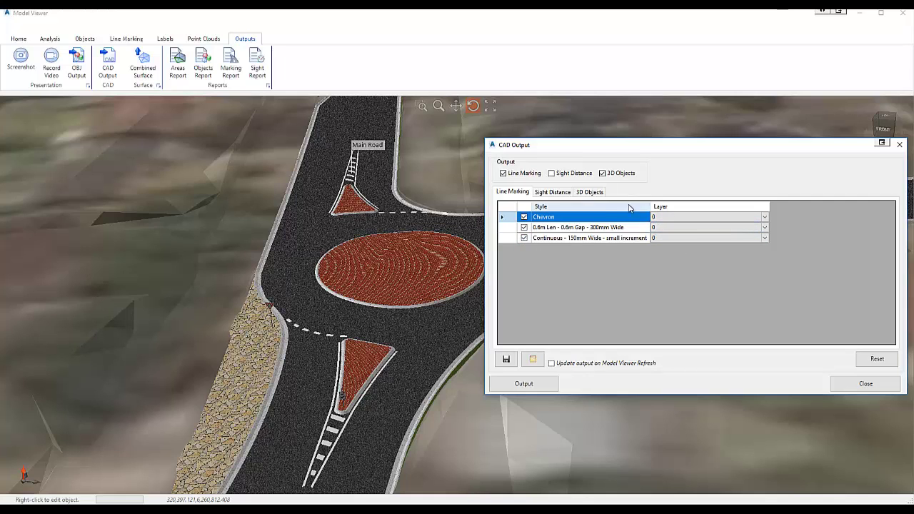
# Step: Assign the Roundabout_Sign block to Roundabout R1-3.obj in the 3D object output settings
pyautogui.click(592, 192)
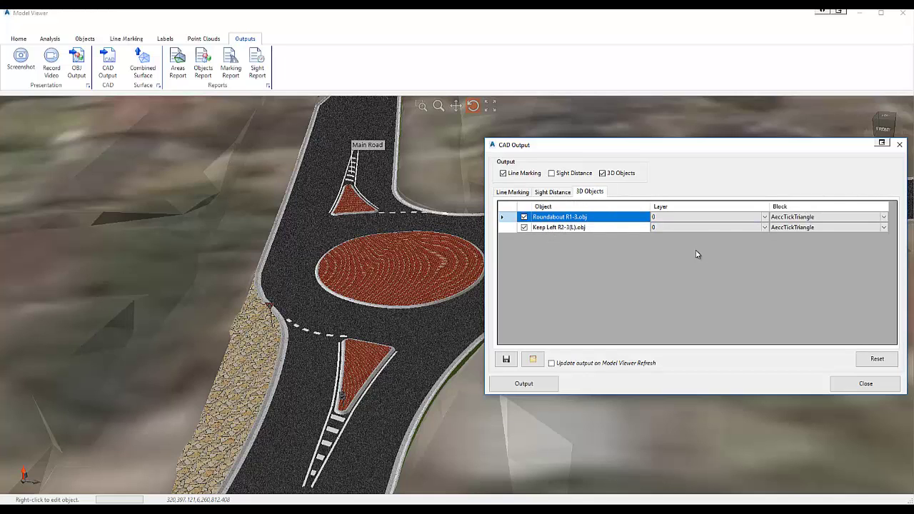
pyautogui.click(796, 218)
pyautogui.click(795, 219)
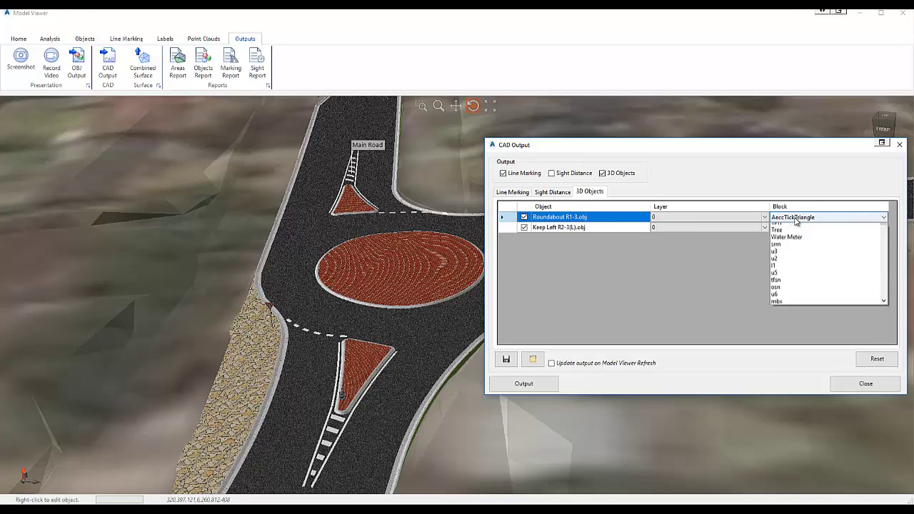
pyautogui.scroll(-5, 877, 380)
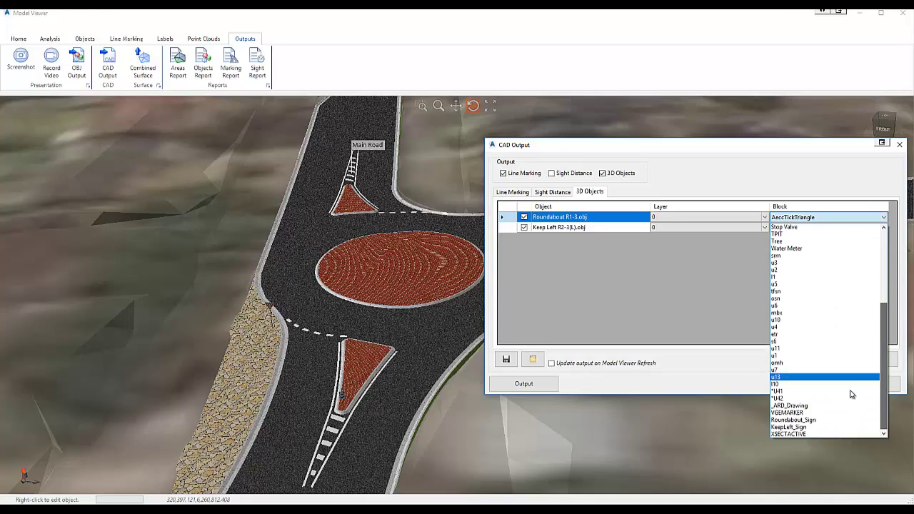
pyautogui.click(799, 420)
# Step: Set the output block of Keep Left R2-3(L).obj to KeepLeft_Sign
pyautogui.click(795, 229)
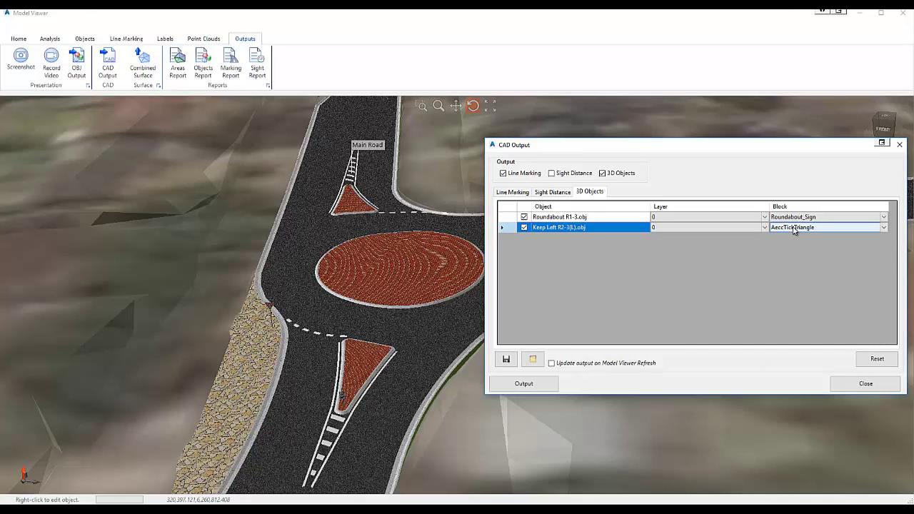
pyautogui.click(794, 229)
pyautogui.scroll(-2, 815, 350)
pyautogui.scroll(-3, 815, 361)
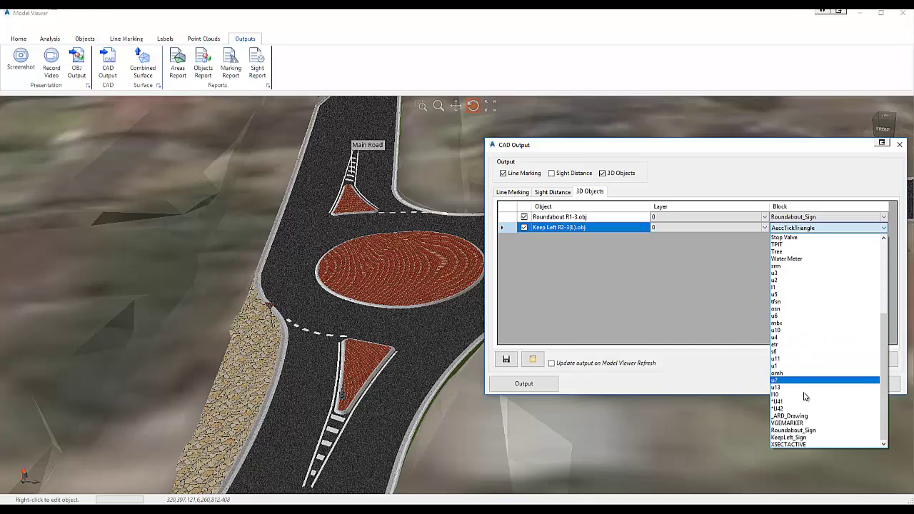
pyautogui.click(793, 433)
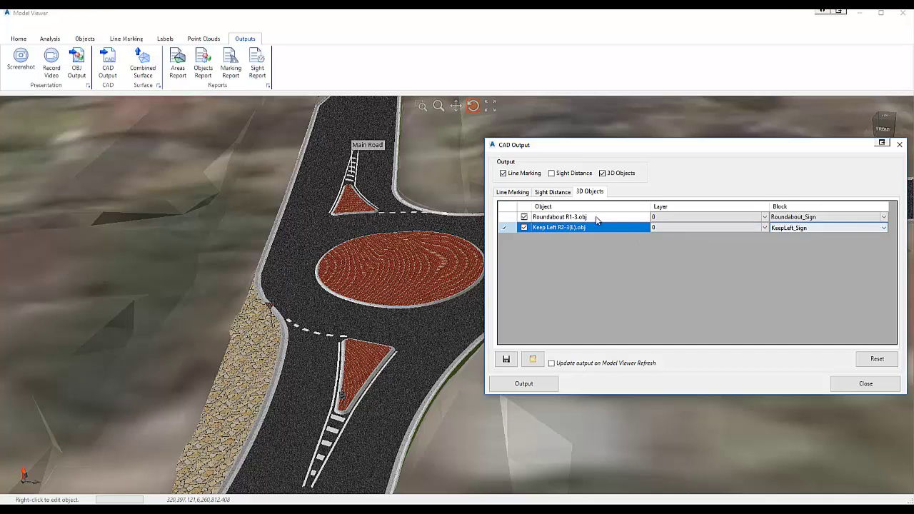
# Step: Review the CAD output settings for line marking, sight distance and 3D objects
pyautogui.click(518, 193)
pyautogui.click(589, 193)
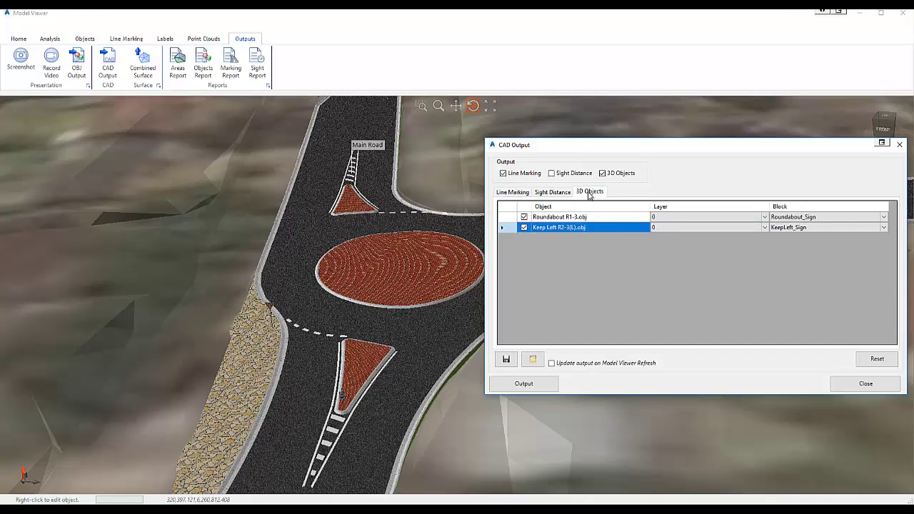
pyautogui.click(565, 192)
pyautogui.click(513, 192)
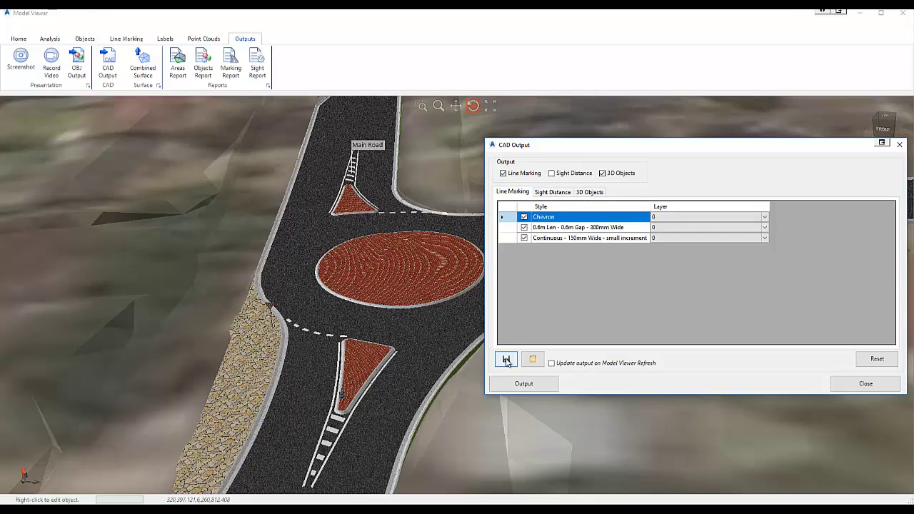
pyautogui.click(507, 361)
pyautogui.click(532, 359)
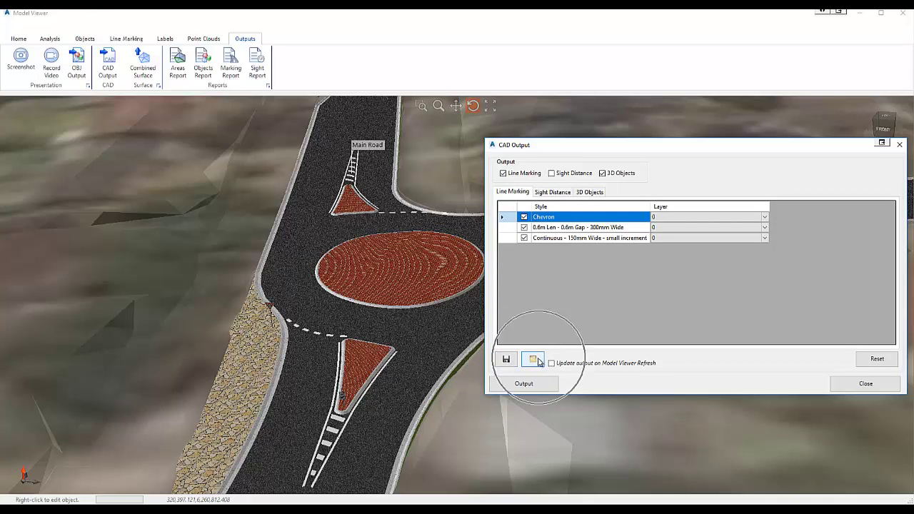
pyautogui.click(590, 191)
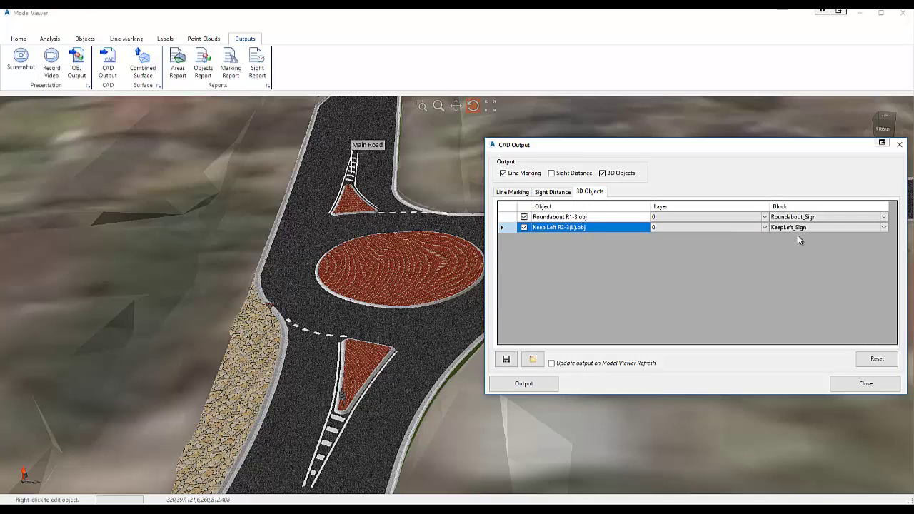
# Step: Enable updating the output on Model Viewer refresh and output the line marking and 3D objects to CAD
pyautogui.click(515, 192)
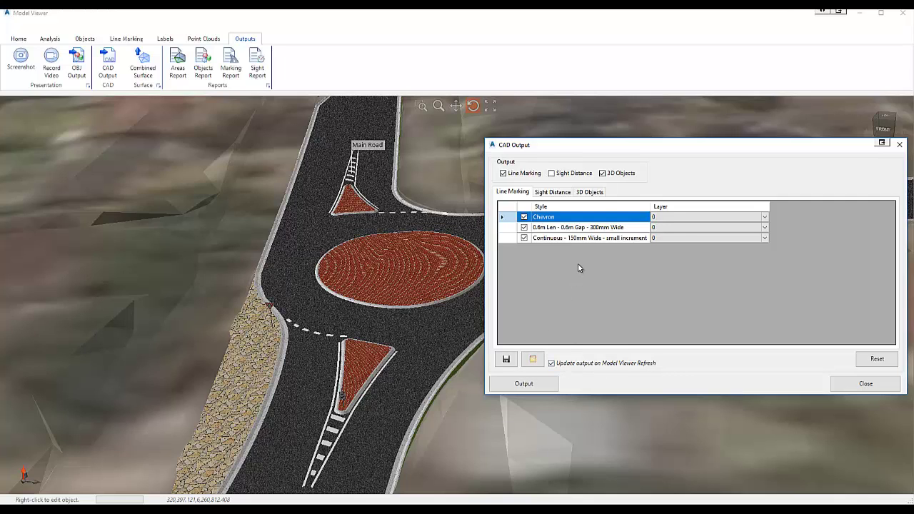
pyautogui.click(588, 193)
pyautogui.click(519, 195)
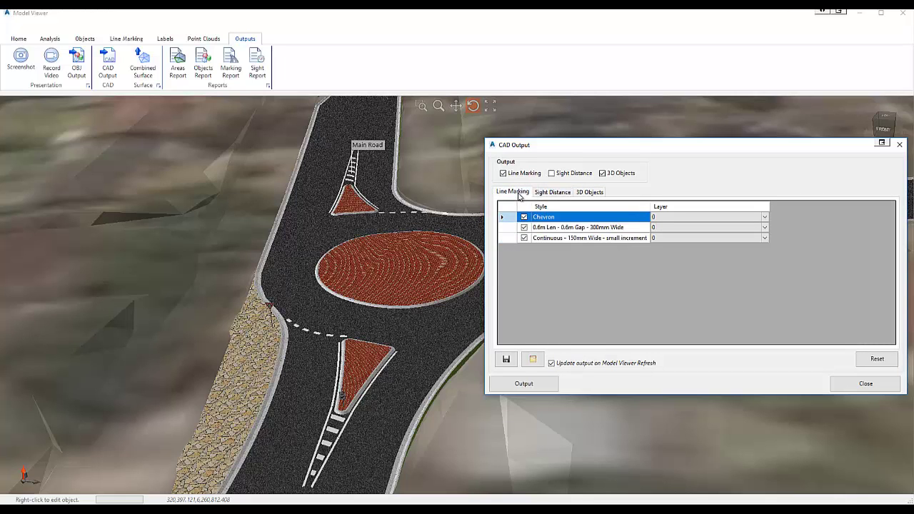
pyautogui.click(543, 384)
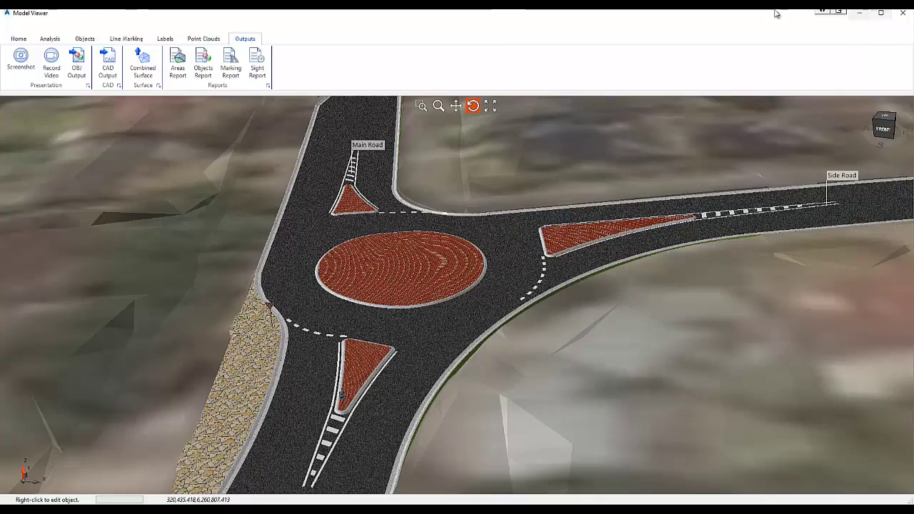
# Step: Restore the Model Viewer window to a smaller size and place it beside the Civil 3D drawing
pyautogui.click(881, 13)
pyautogui.moveTo(772, 190); pyautogui.dragTo(379, 190)
pyautogui.scroll(-4, 549, 241)
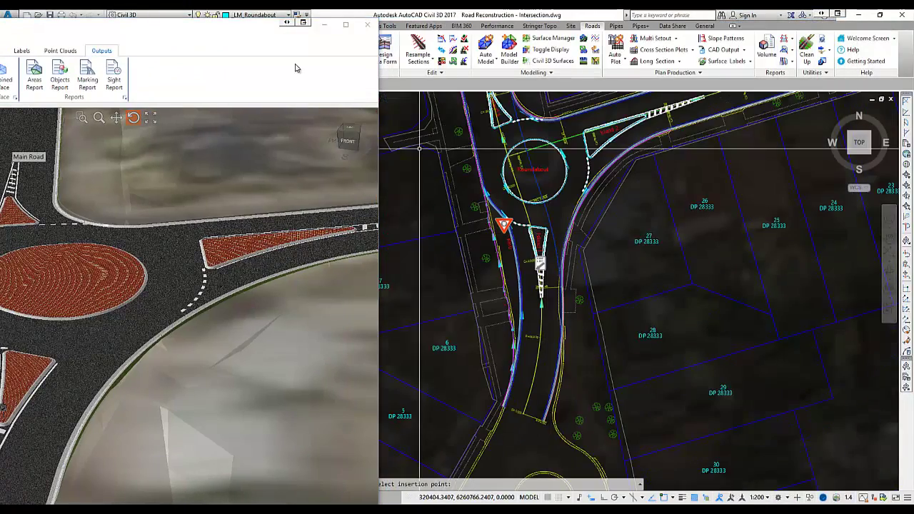
pyautogui.moveTo(248, 27); pyautogui.dragTo(303, 30)
# Step: Examine the output line marking around the roundabout and islands and the sign blocks near Island 1 in the drawing
pyautogui.moveTo(536, 203); pyautogui.dragTo(568, 302, button='middle')
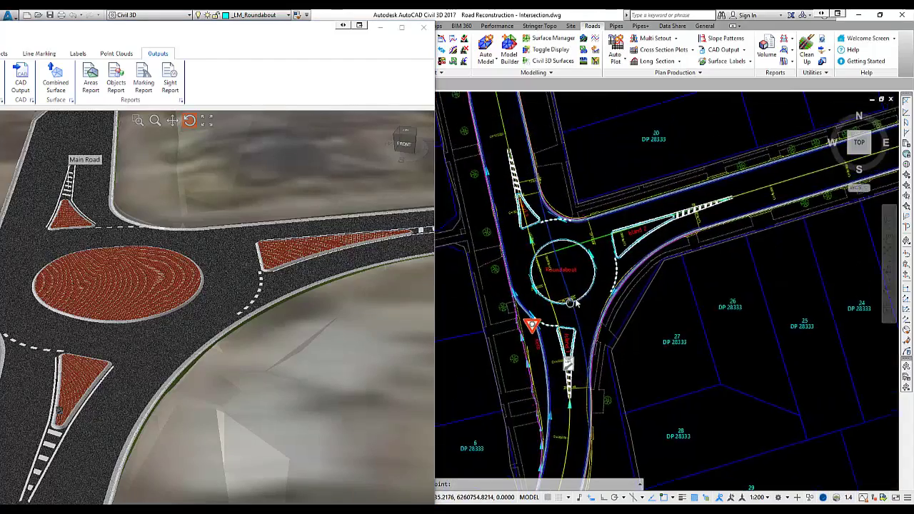
pyautogui.scroll(6, 702, 205)
pyautogui.moveTo(573, 365); pyautogui.dragTo(731, 305, button='middle')
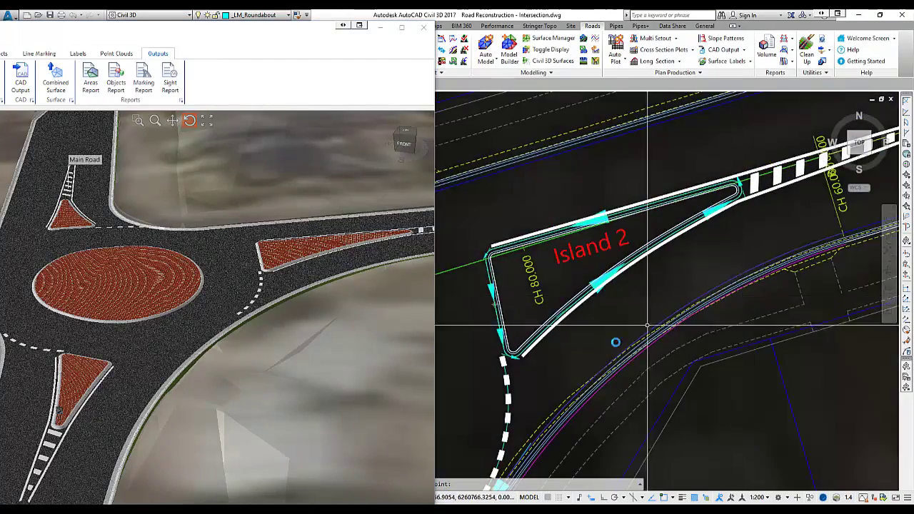
pyautogui.moveTo(612, 335); pyautogui.dragTo(716, 248, button='middle')
pyautogui.scroll(-2, 598, 334)
pyautogui.moveTo(555, 323); pyautogui.dragTo(786, 325, button='middle')
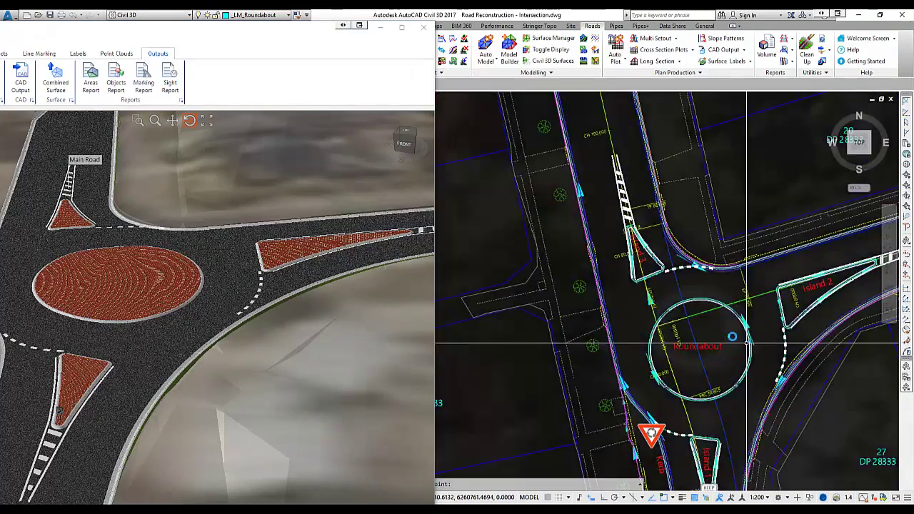
pyautogui.scroll(5, 626, 234)
pyautogui.scroll(-4, 626, 234)
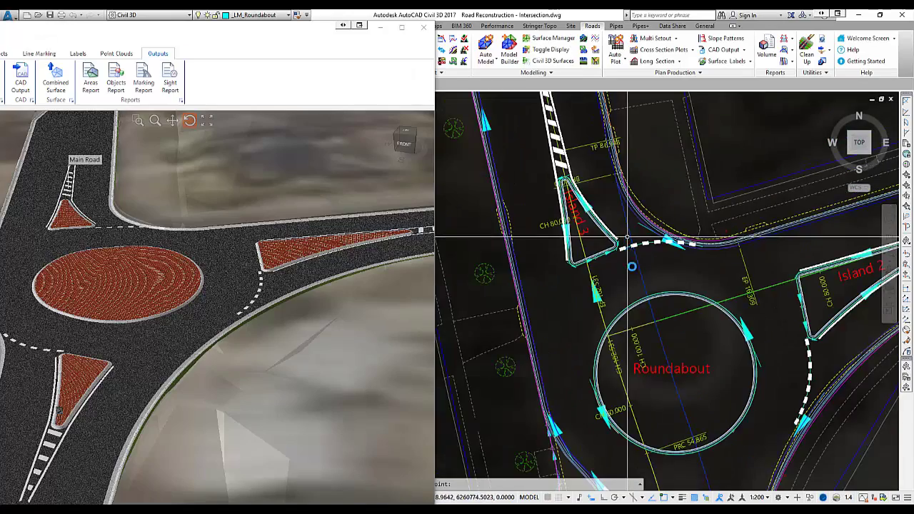
pyautogui.moveTo(659, 335); pyautogui.dragTo(620, 217, button='middle')
pyautogui.moveTo(629, 357); pyautogui.dragTo(629, 262, button='middle')
pyautogui.moveTo(641, 330); pyautogui.dragTo(690, 227, button='middle')
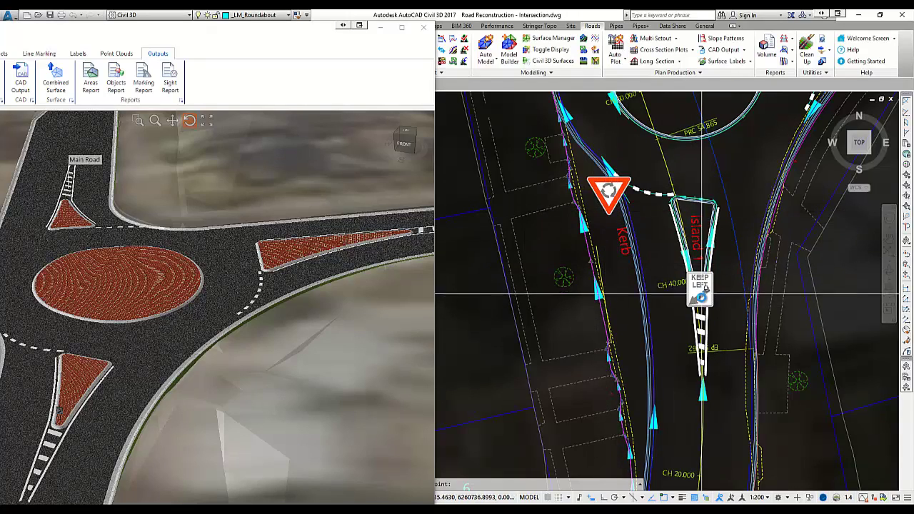
# Step: Move the roundabout sign in Model Viewer a short distance along the paved verge, away from the roundabout
pyautogui.click(300, 33)
pyautogui.moveTo(300, 34); pyautogui.dragTo(451, 35)
pyautogui.moveTo(264, 312); pyautogui.dragTo(268, 312)
pyautogui.scroll(3, 203, 346)
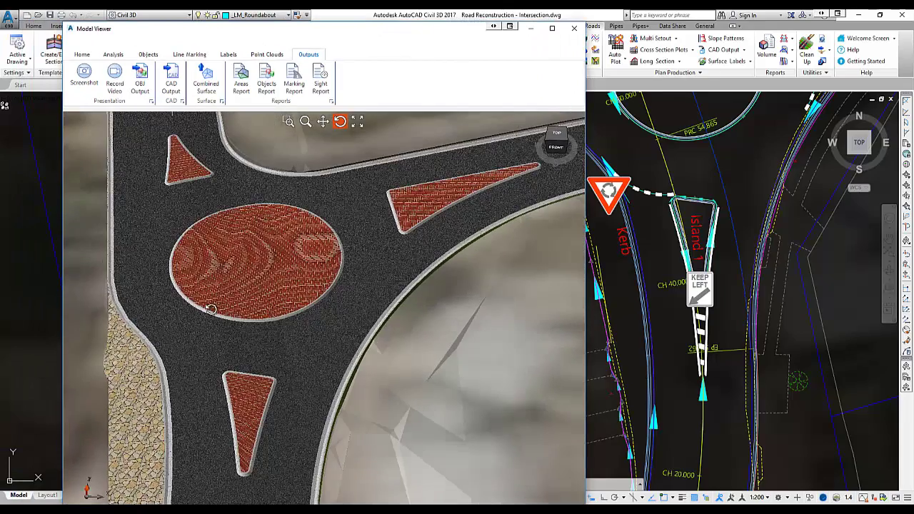
pyautogui.scroll(3, 184, 342)
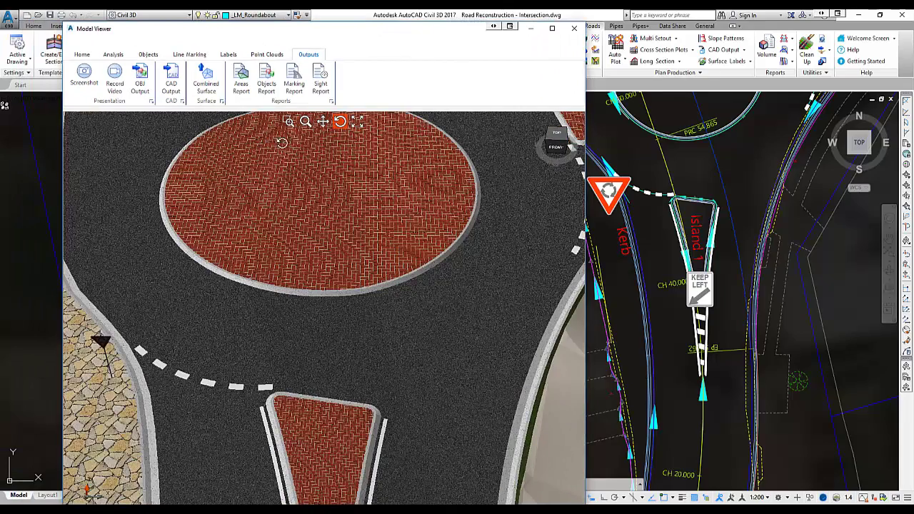
pyautogui.click(145, 55)
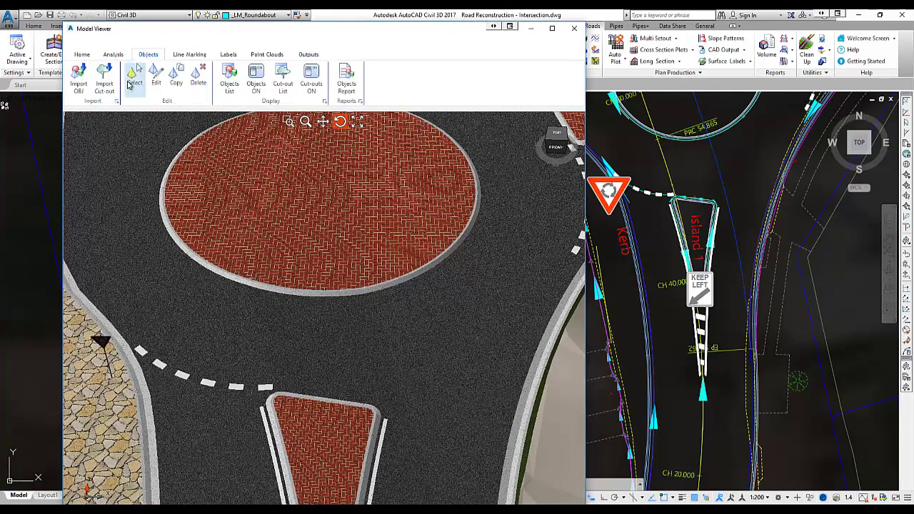
pyautogui.click(137, 69)
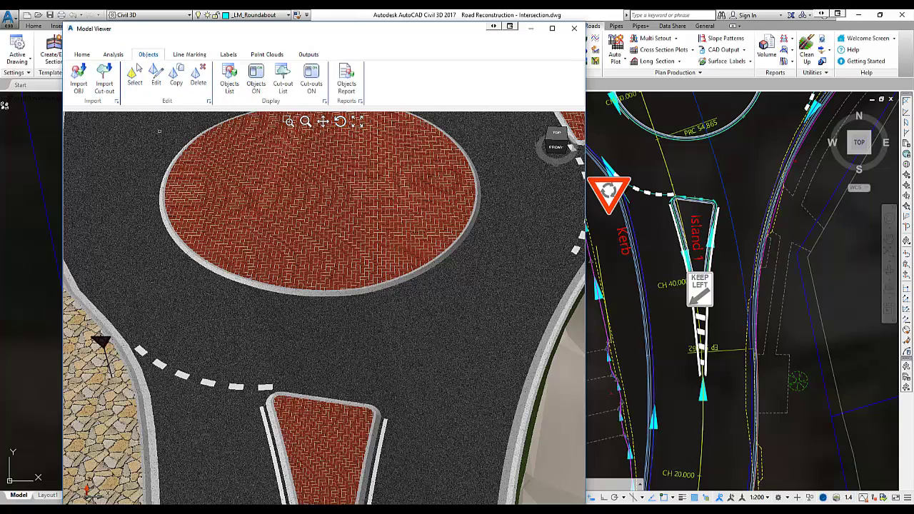
pyautogui.click(104, 343)
pyautogui.moveTo(113, 350); pyautogui.dragTo(139, 389)
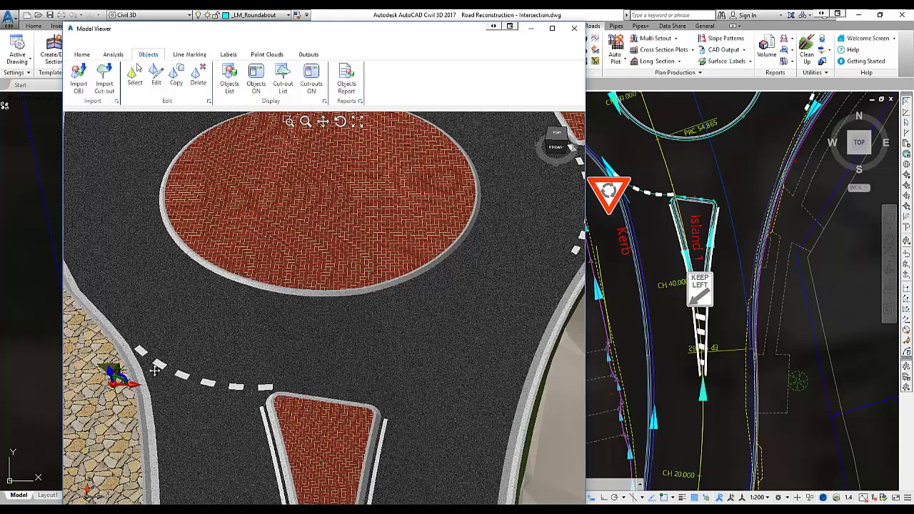
pyautogui.press('Escape')
# Step: Check the sign blocks in the drawing and refresh the model to update the CAD output
pyautogui.click(657, 306)
pyautogui.scroll(2, 657, 305)
pyautogui.moveTo(665, 302); pyautogui.dragTo(678, 314, button='middle')
pyautogui.scroll(-5, 678, 310)
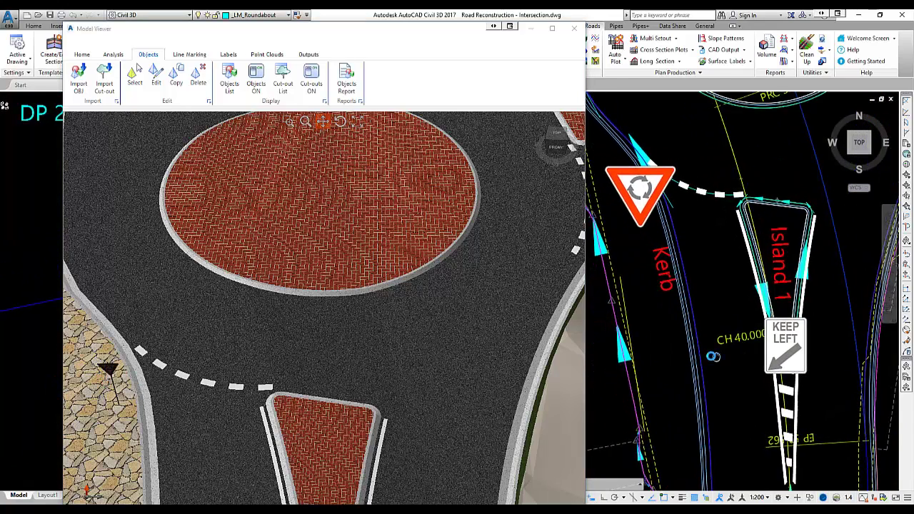
pyautogui.click(90, 58)
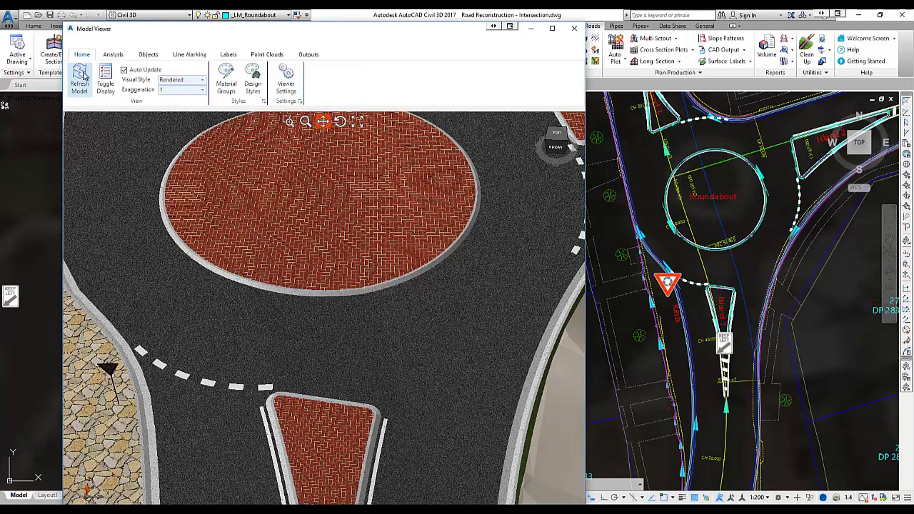
# Step: Send the background aerial image to the back of the drawing's display order
pyautogui.click(683, 309)
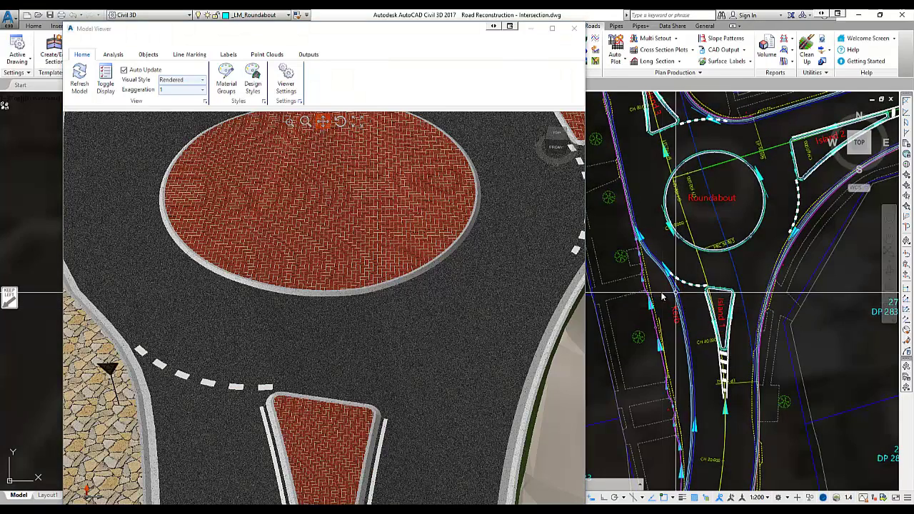
pyautogui.scroll(-6, 683, 308)
pyautogui.click(736, 127)
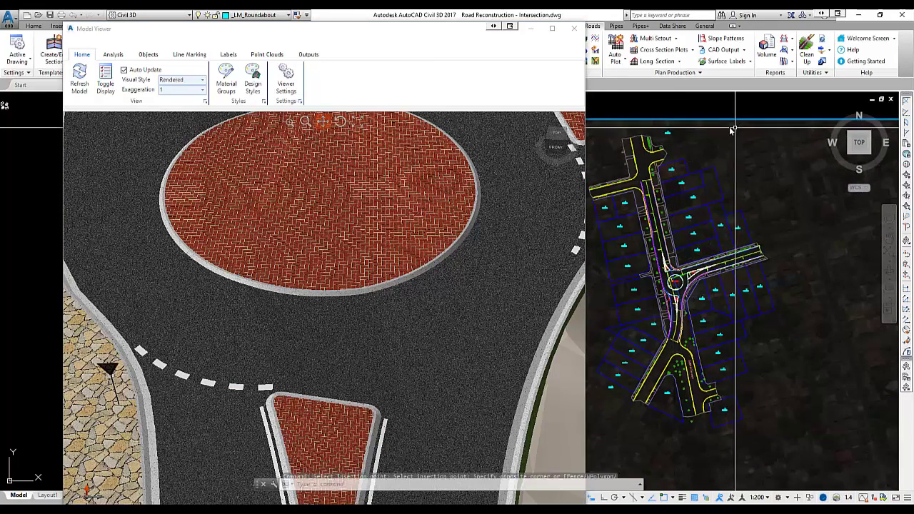
pyautogui.click(699, 110)
pyautogui.rightClick(698, 108)
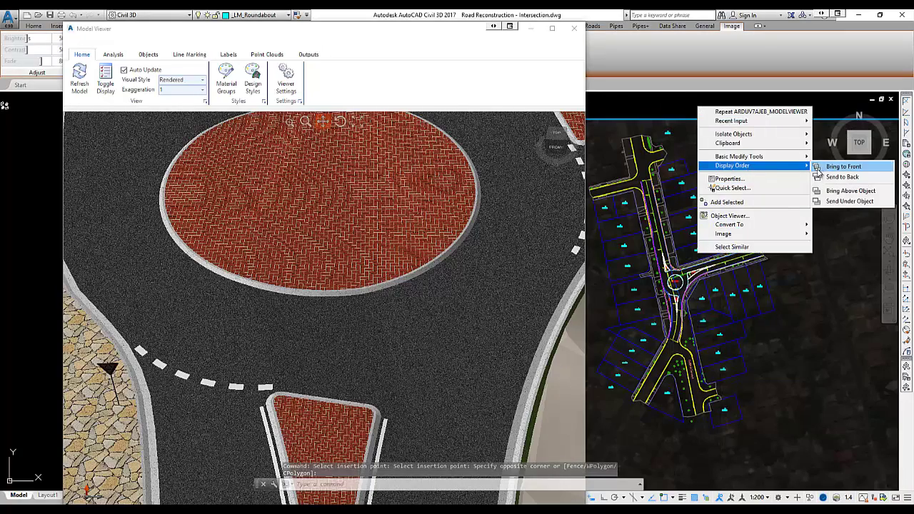
pyautogui.click(836, 177)
# Step: Bring the roundabout sign block and the Keep Left sign block near Island 1 to the front of the display order
pyautogui.scroll(6, 674, 304)
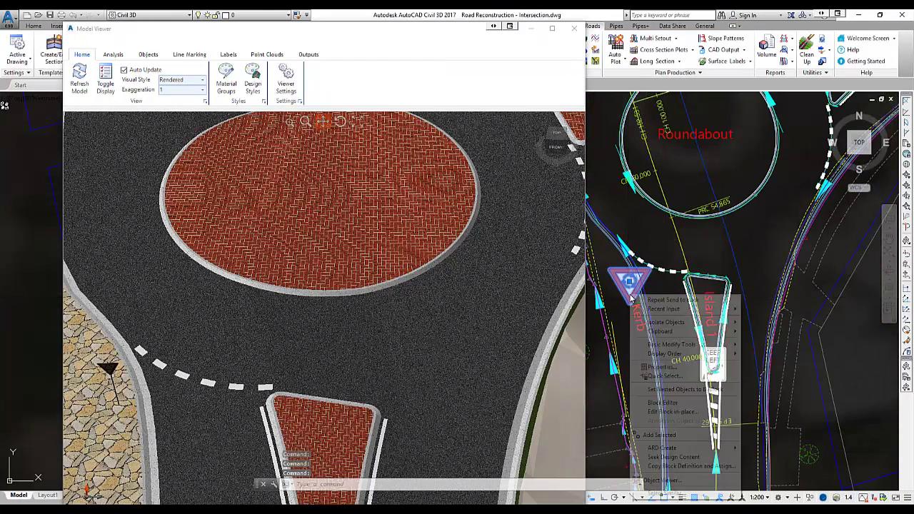
pyautogui.rightClick(629, 293)
pyautogui.moveTo(721, 353)
pyautogui.click(772, 354)
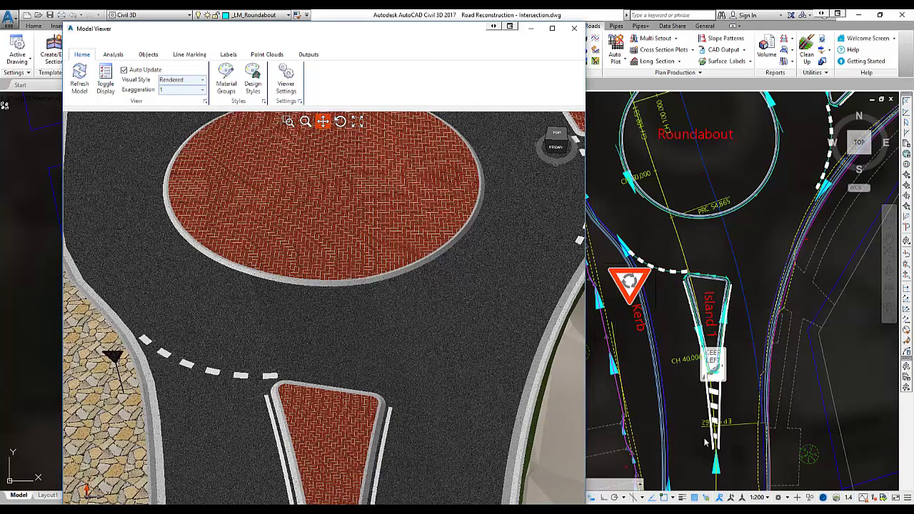
pyautogui.click(715, 364)
pyautogui.rightClick(724, 370)
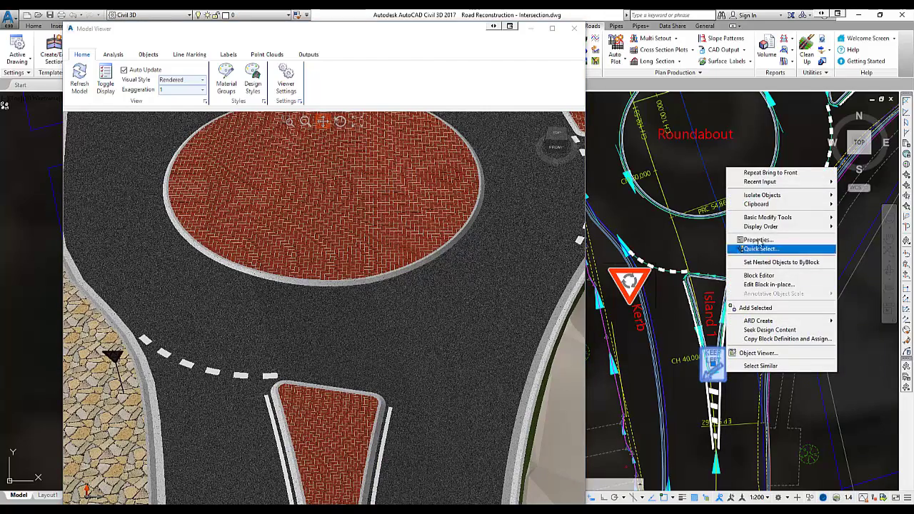
pyautogui.moveTo(761, 227)
pyautogui.click(678, 227)
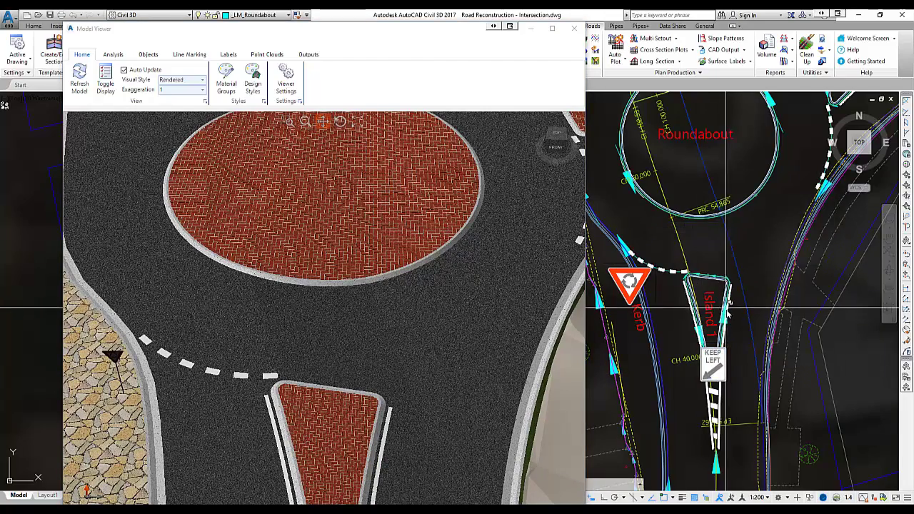
# Step: Examine the sign blocks in the drawing and the matching signs in the 3D model from a low viewing angle
pyautogui.scroll(-4, 727, 309)
pyautogui.moveTo(321, 312); pyautogui.dragTo(326, 300)
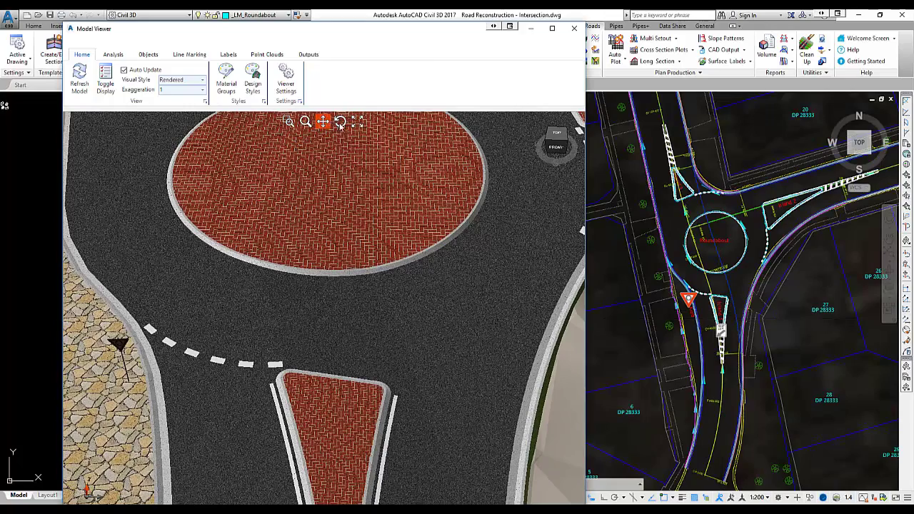
pyautogui.click(340, 123)
pyautogui.moveTo(343, 349); pyautogui.dragTo(344, 314)
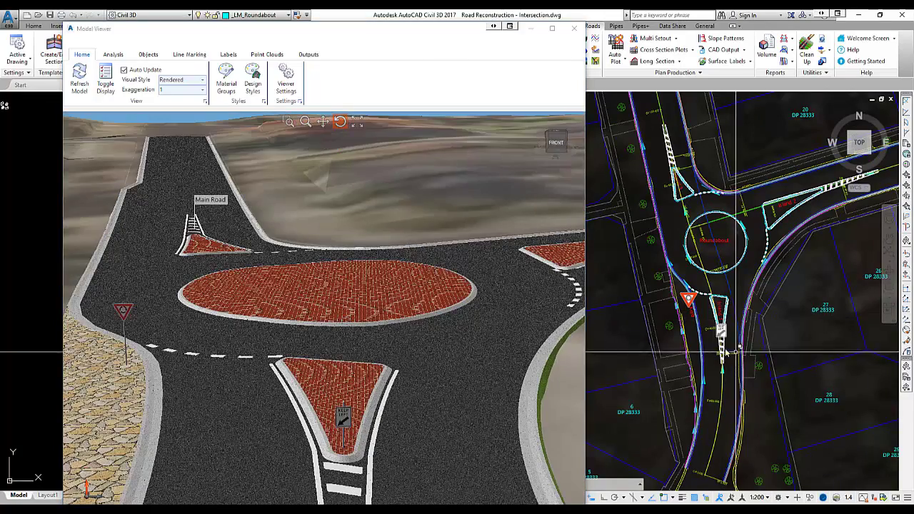
pyautogui.moveTo(379, 338); pyautogui.dragTo(386, 339)
# Step: Generate the areas report, review the Kerb, Paving and Riverstone areas and the export options, and close the report
pyautogui.click(311, 55)
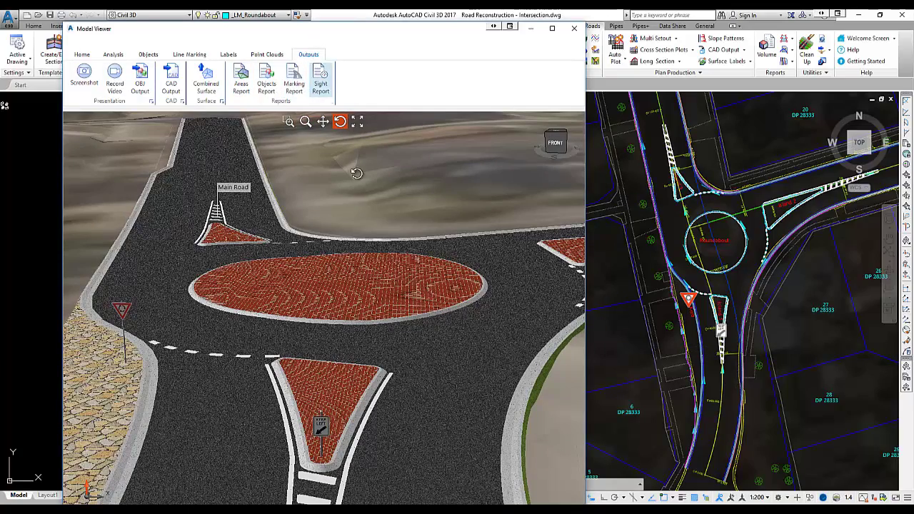
pyautogui.moveTo(356, 173); pyautogui.dragTo(346, 288)
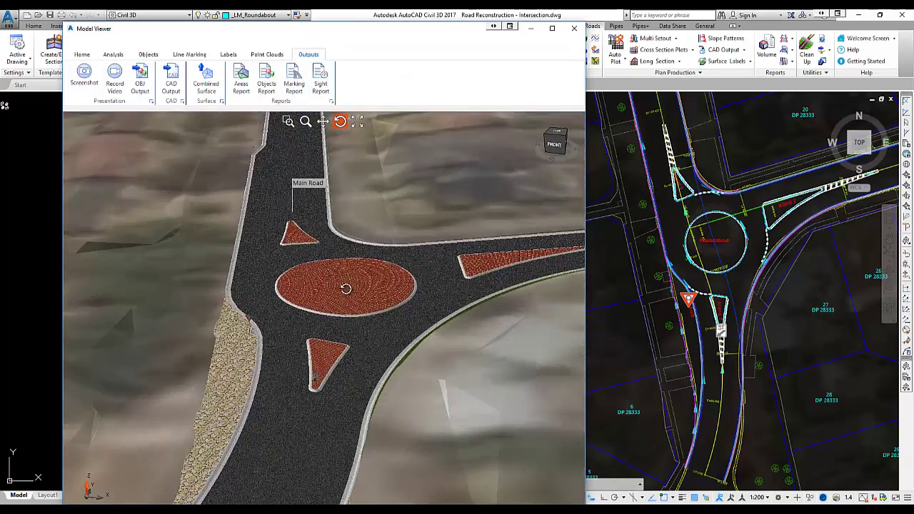
pyautogui.click(241, 84)
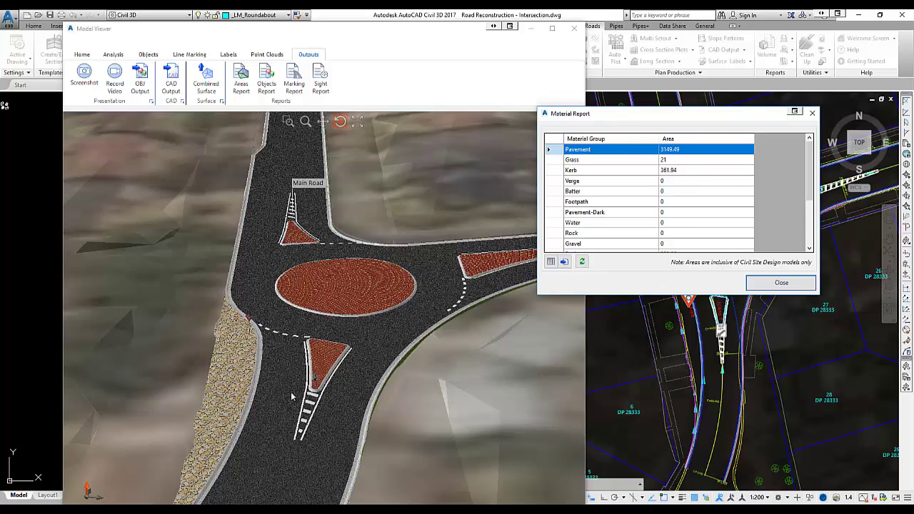
pyautogui.click(585, 172)
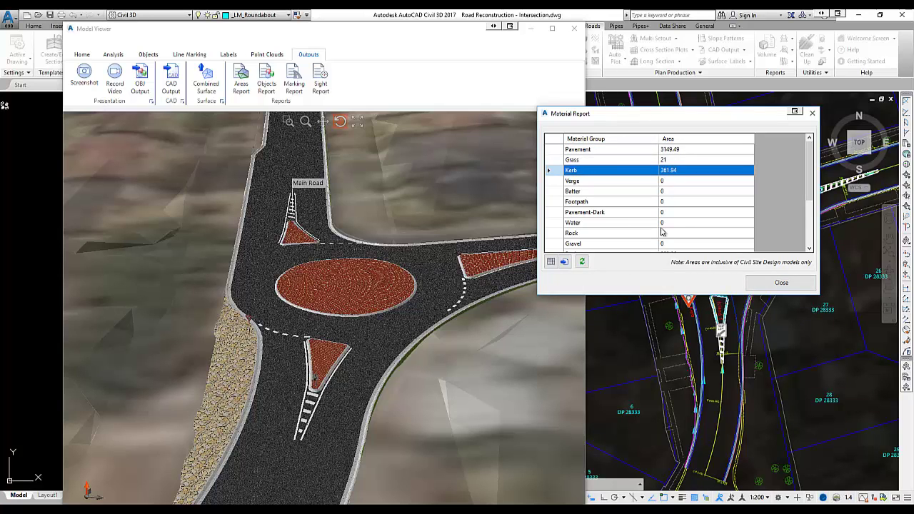
pyautogui.scroll(-2, 651, 222)
pyautogui.click(701, 194)
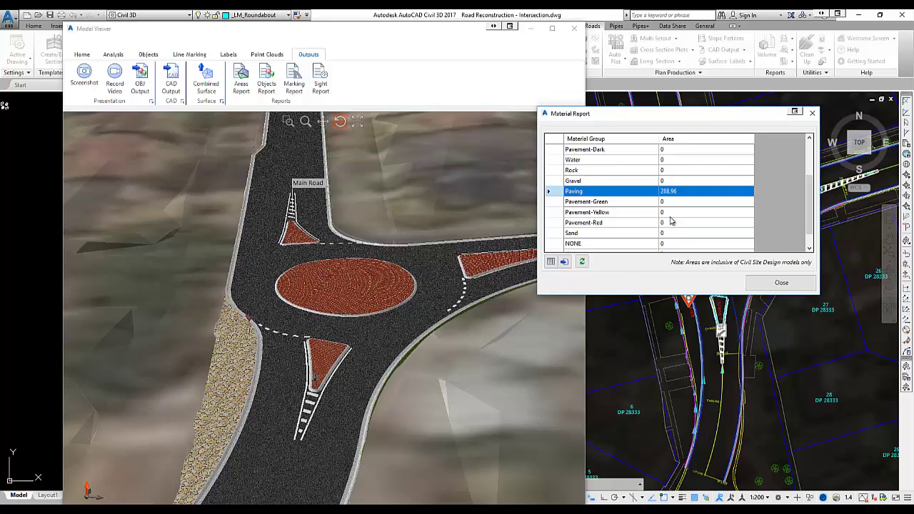
pyautogui.scroll(-1, 633, 210)
pyautogui.click(634, 244)
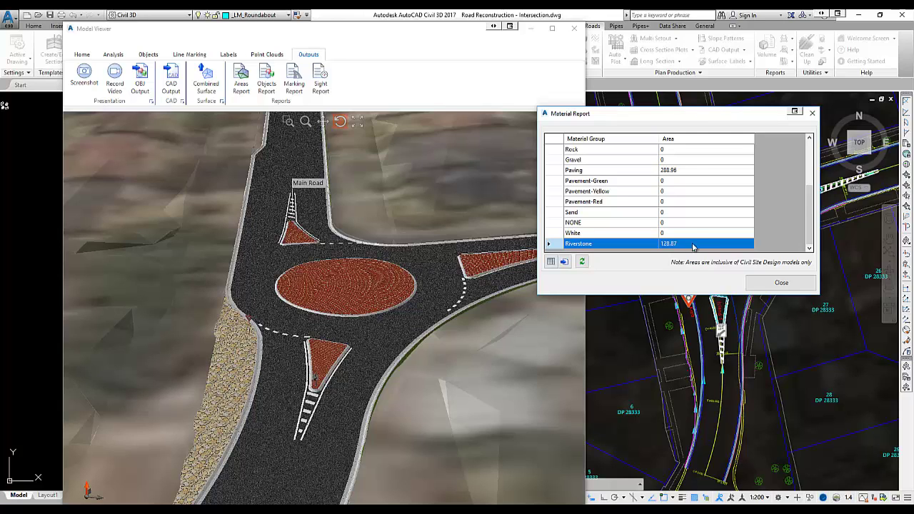
pyautogui.moveTo(809, 221); pyautogui.dragTo(820, 159)
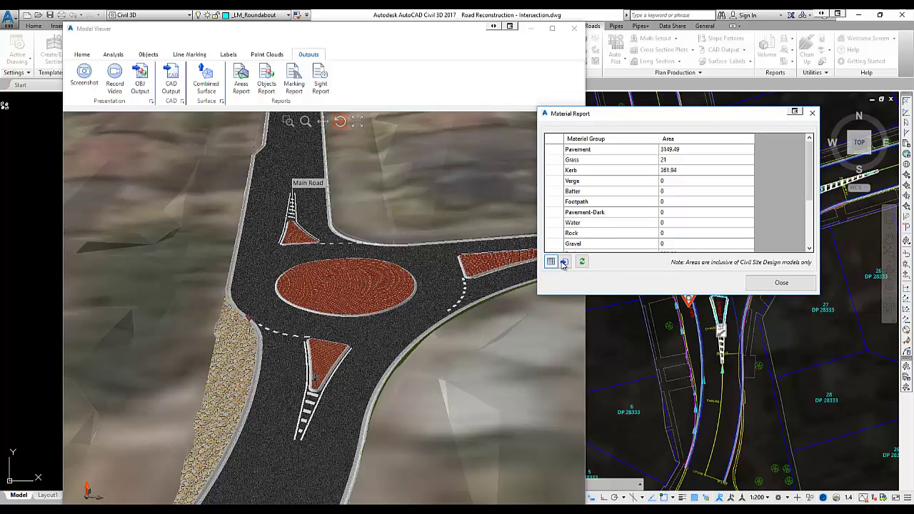
pyautogui.press('ctrl')
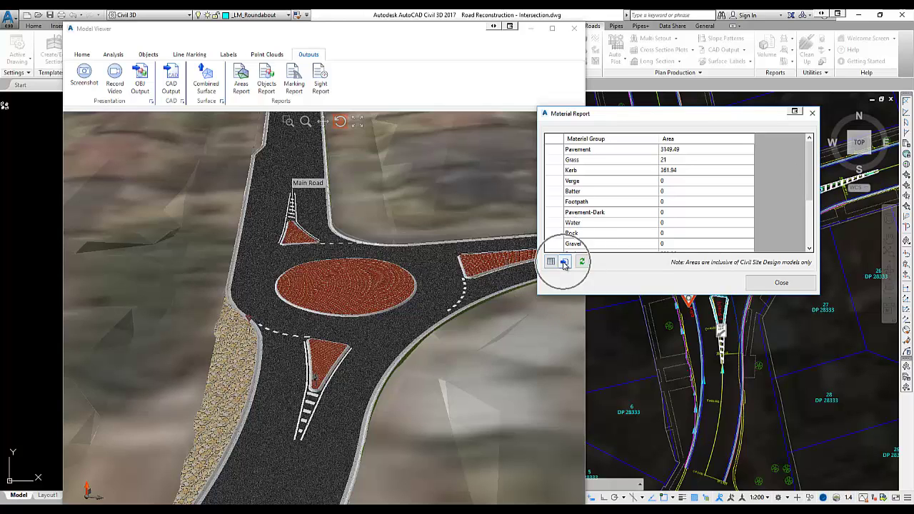
pyautogui.click(759, 285)
# Step: Generate the objects report and review the chainage and offset of both signs along the Main Road alignment
pyautogui.moveTo(326, 308); pyautogui.dragTo(325, 321)
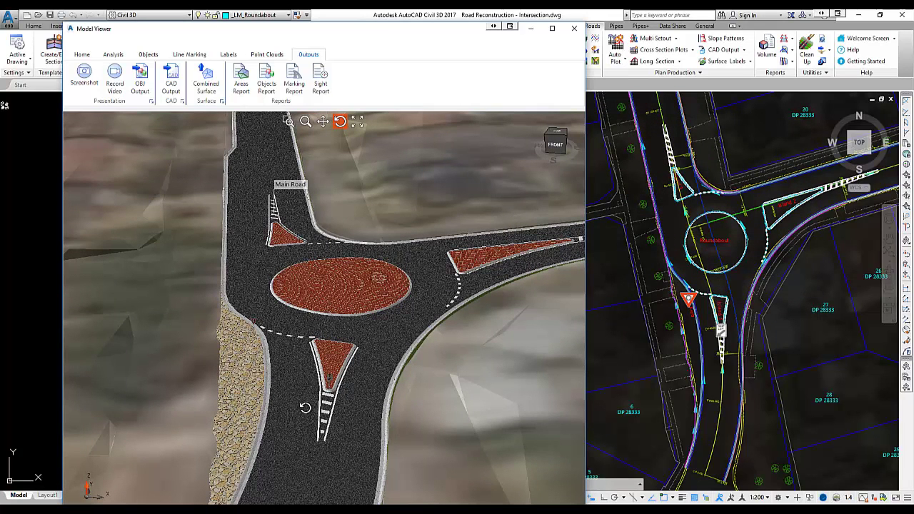
pyautogui.press('ctrl')
pyautogui.click(266, 87)
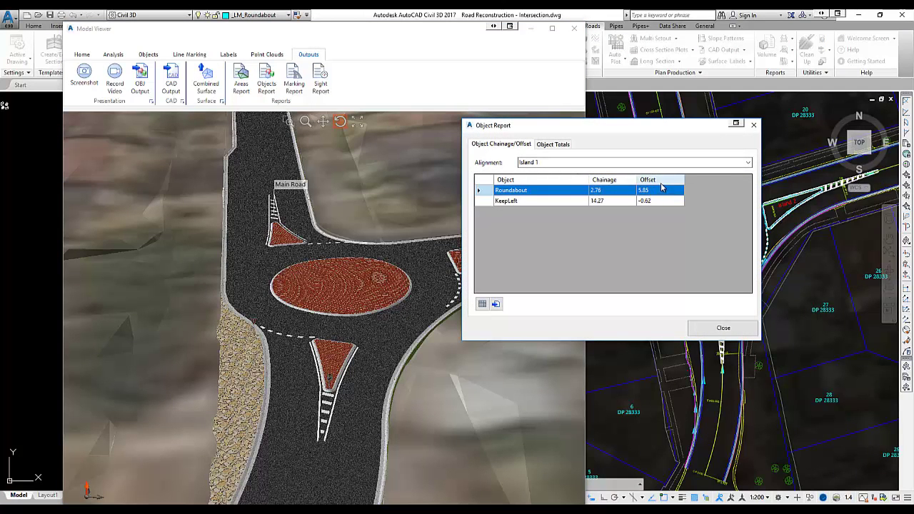
pyautogui.click(748, 163)
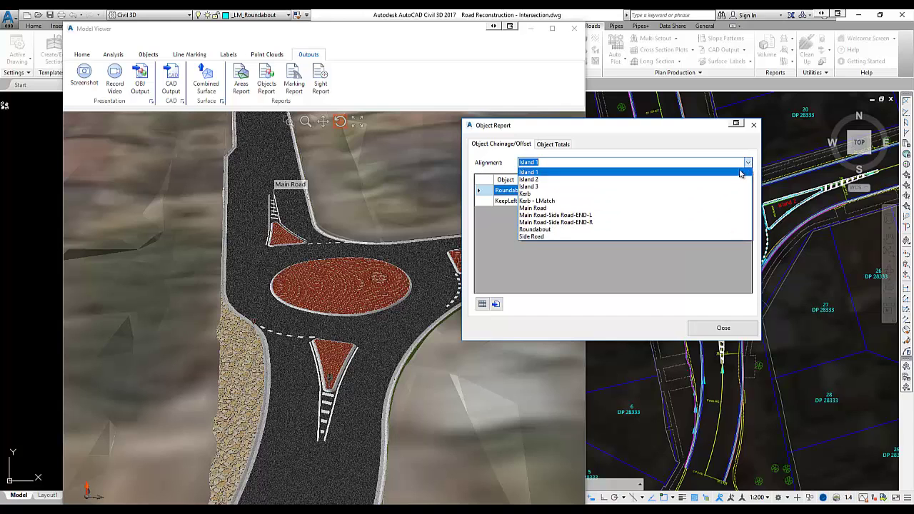
pyautogui.click(559, 207)
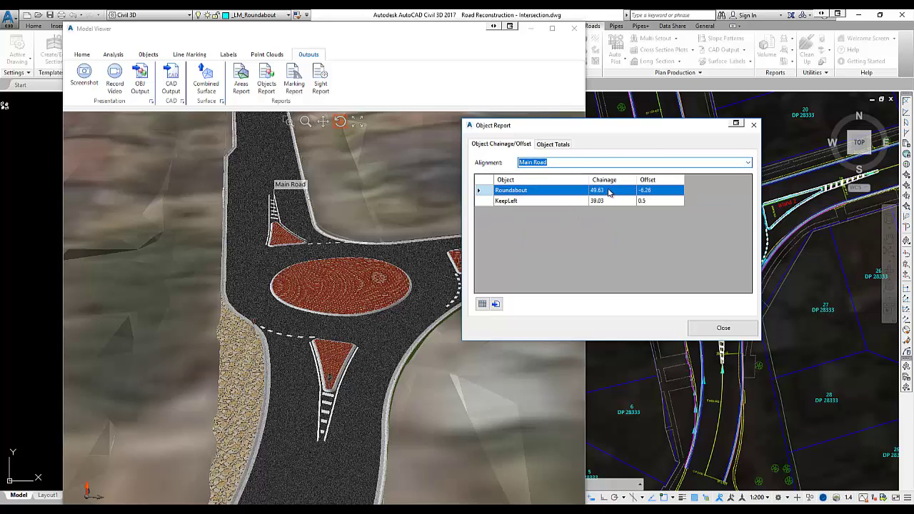
pyautogui.click(609, 191)
pyautogui.click(555, 204)
pyautogui.click(550, 193)
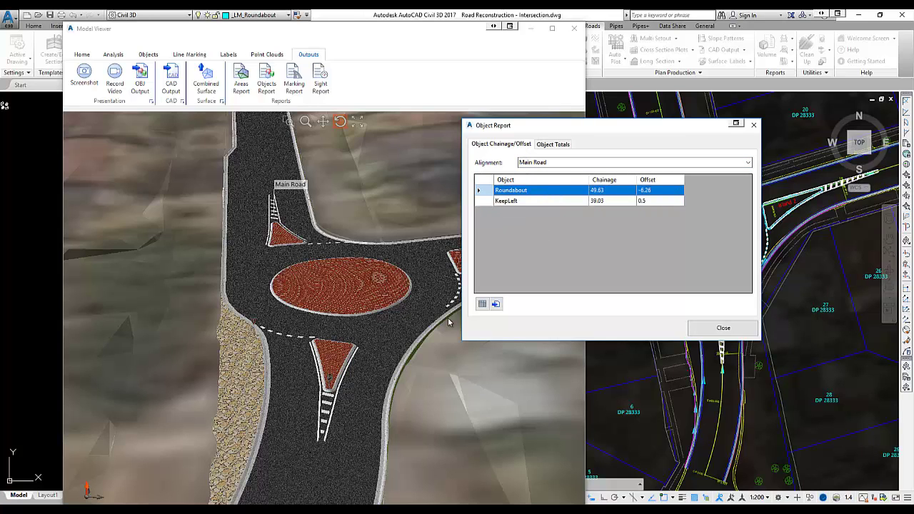
# Step: Review the object totals for each sign type and close the object report
pyautogui.click(558, 145)
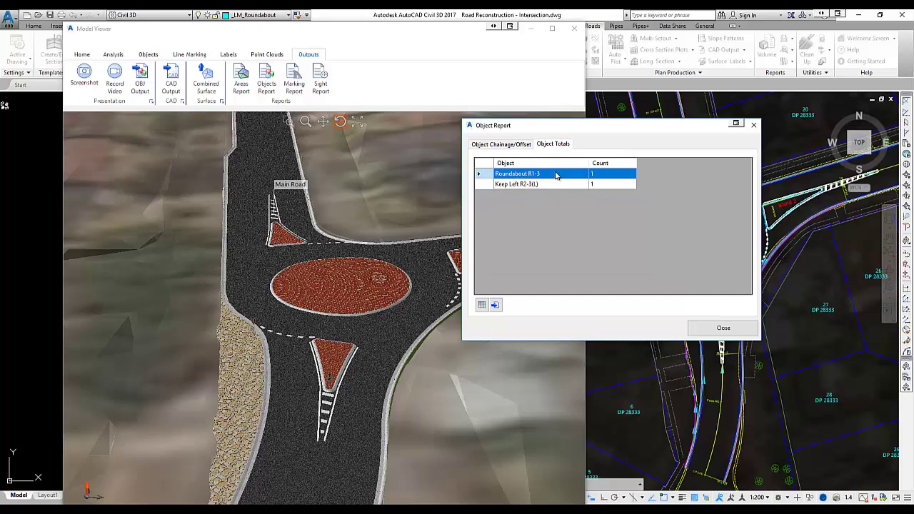
pyautogui.press('ctrl')
pyautogui.press('ctrl')
pyautogui.click(723, 328)
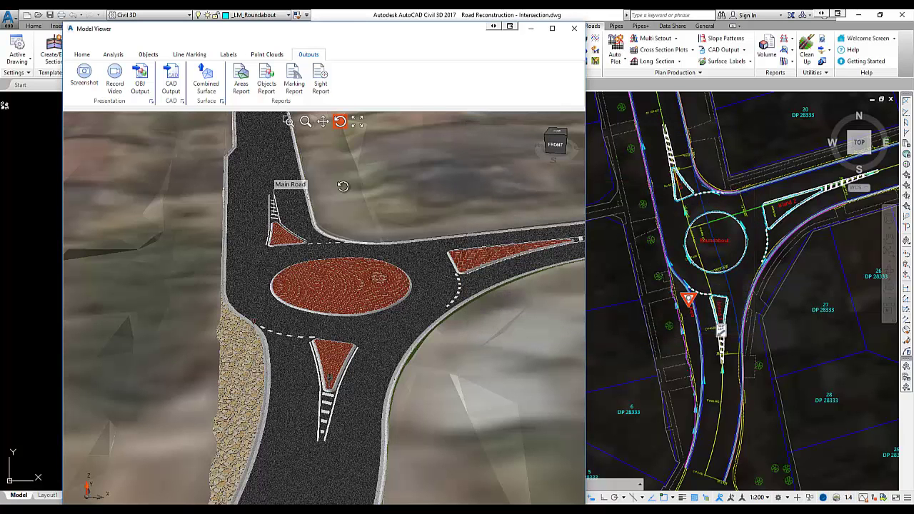
# Step: Generate the line marking report and review its alignment, polyline and total lengths, widening the Style column to show the full style names
pyautogui.click(298, 89)
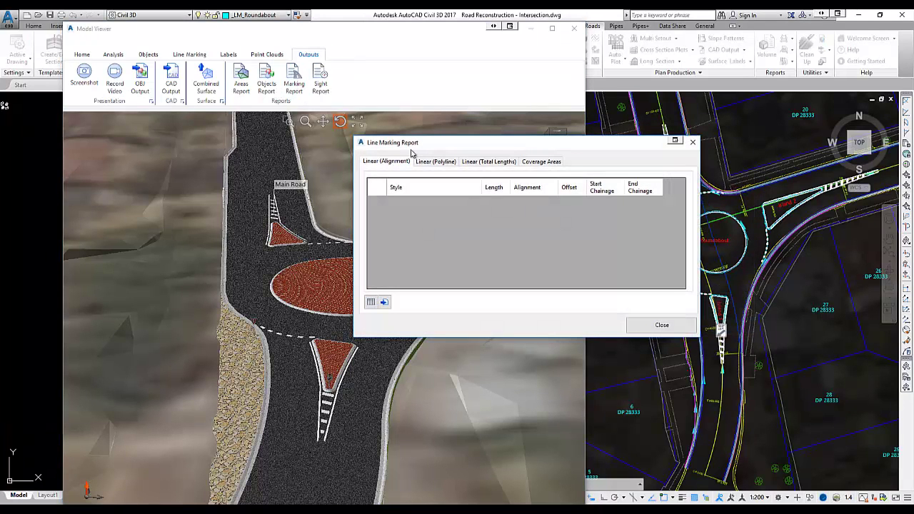
pyautogui.moveTo(436, 138); pyautogui.dragTo(559, 159)
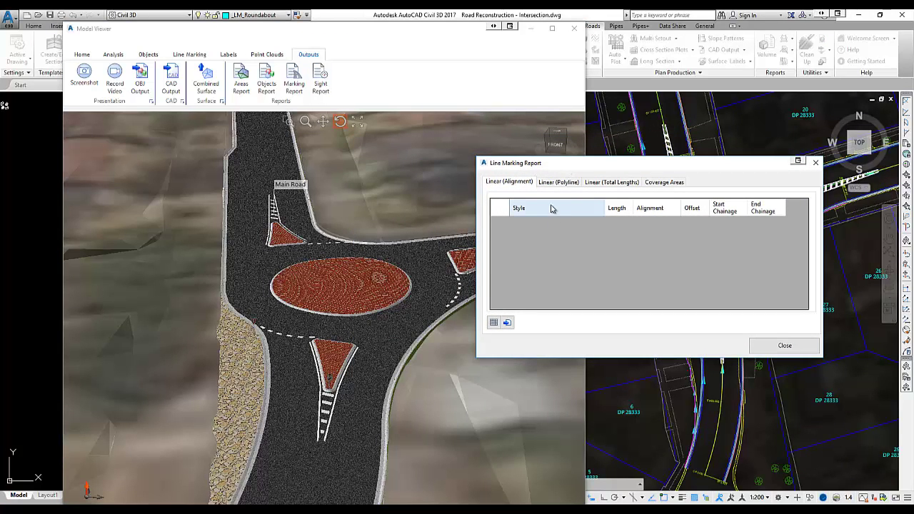
pyautogui.click(512, 187)
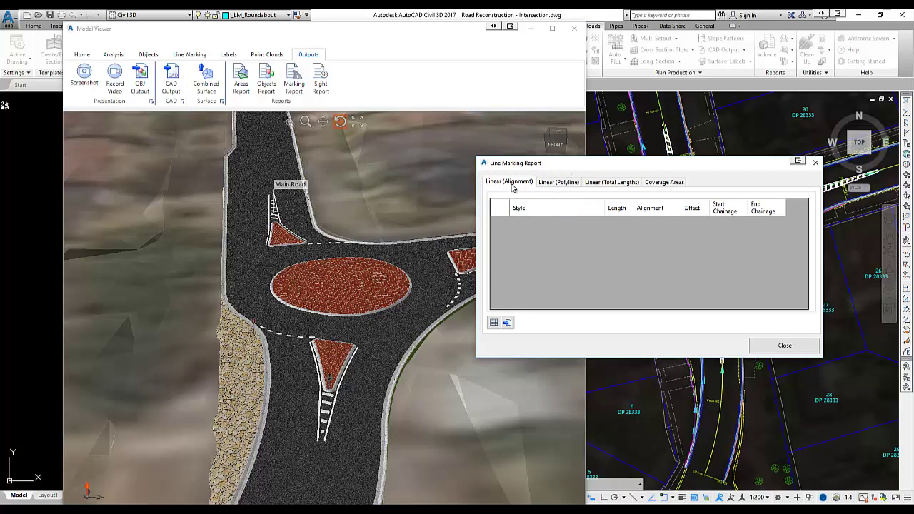
pyautogui.click(512, 187)
pyautogui.click(570, 184)
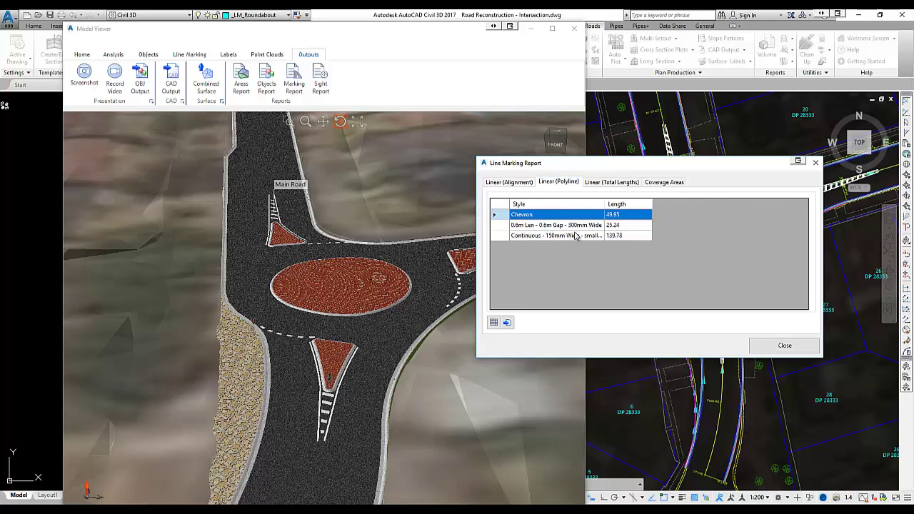
pyautogui.click(611, 182)
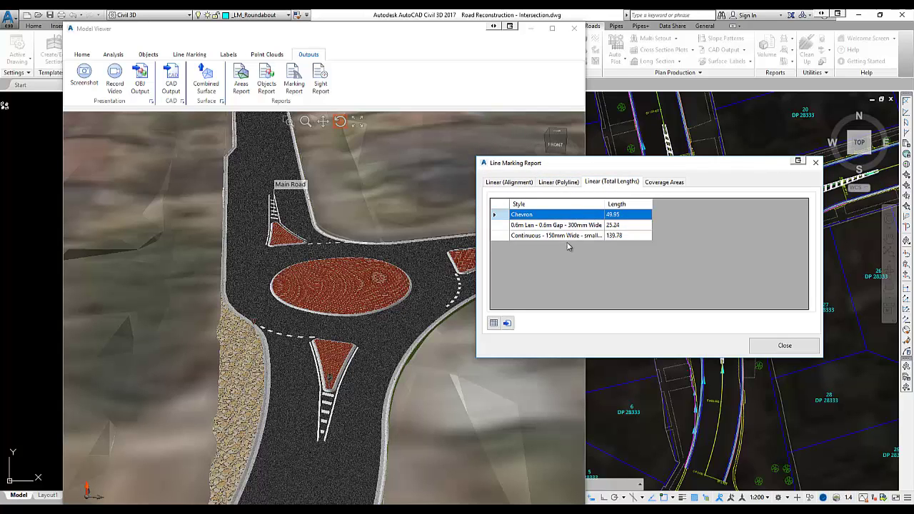
pyautogui.moveTo(604, 205); pyautogui.dragTo(636, 206)
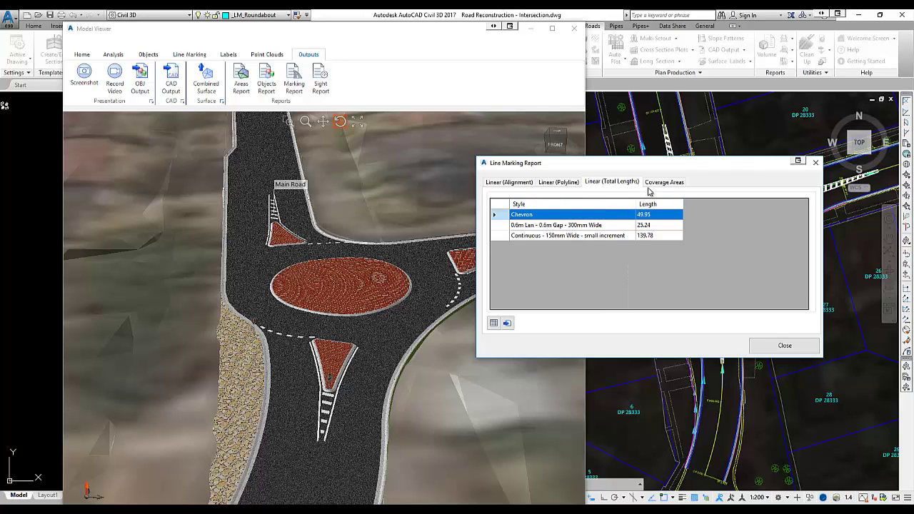
# Step: Examine the Chevron coverage area and count alongside the polyline and total lengths in the line marking report
pyautogui.click(651, 184)
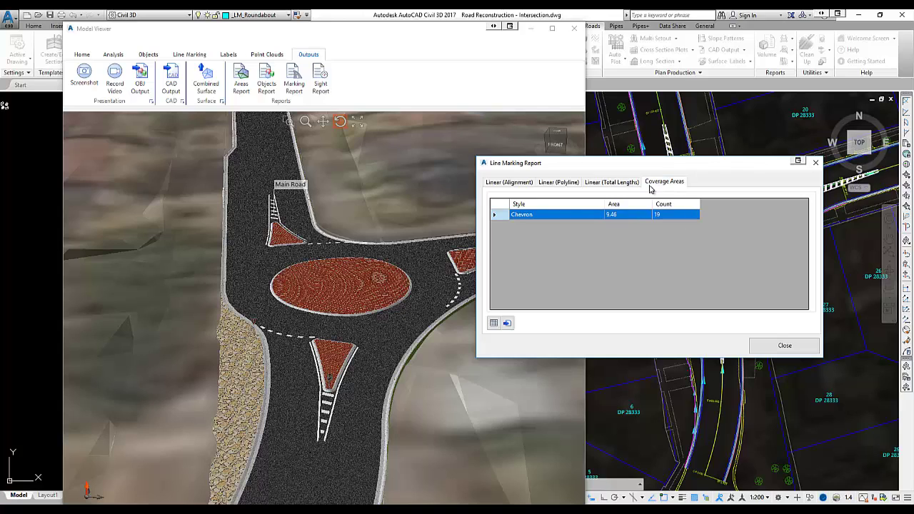
pyautogui.click(612, 215)
pyautogui.click(622, 184)
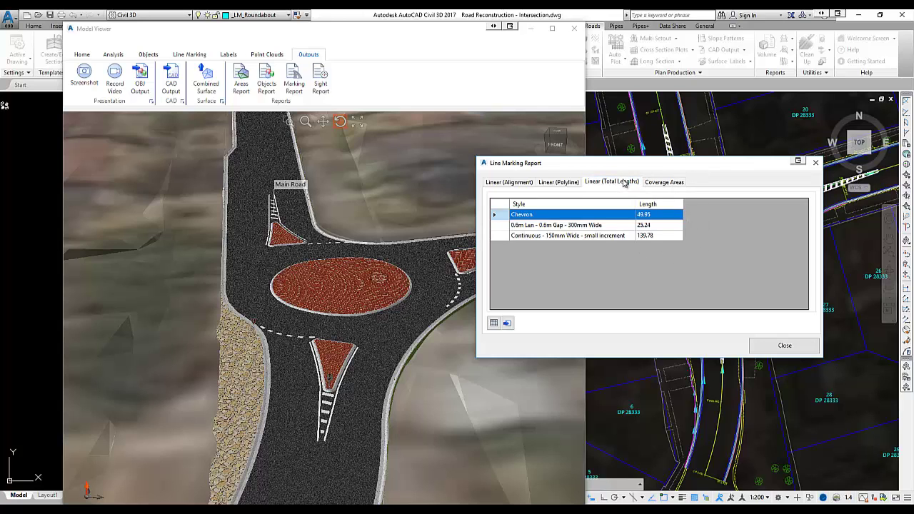
pyautogui.click(660, 183)
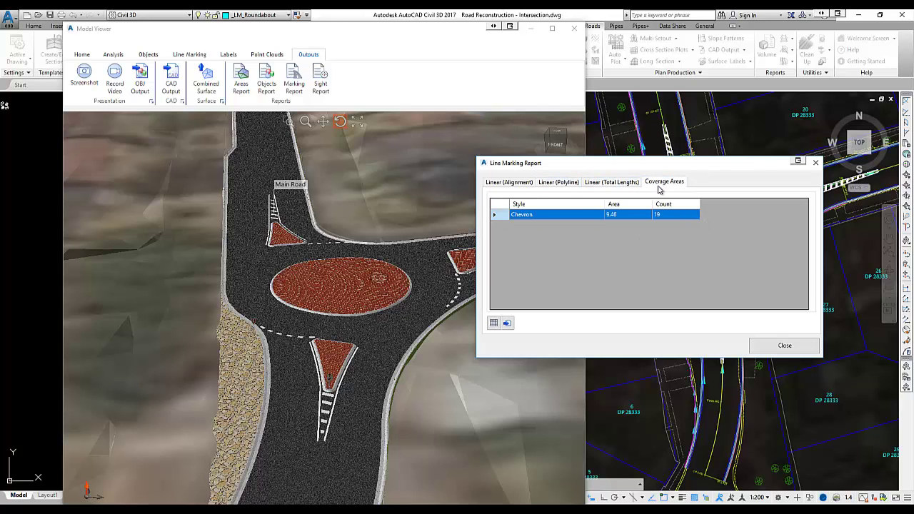
pyautogui.press('ctrl')
pyautogui.press('ctrl')
pyautogui.click(570, 183)
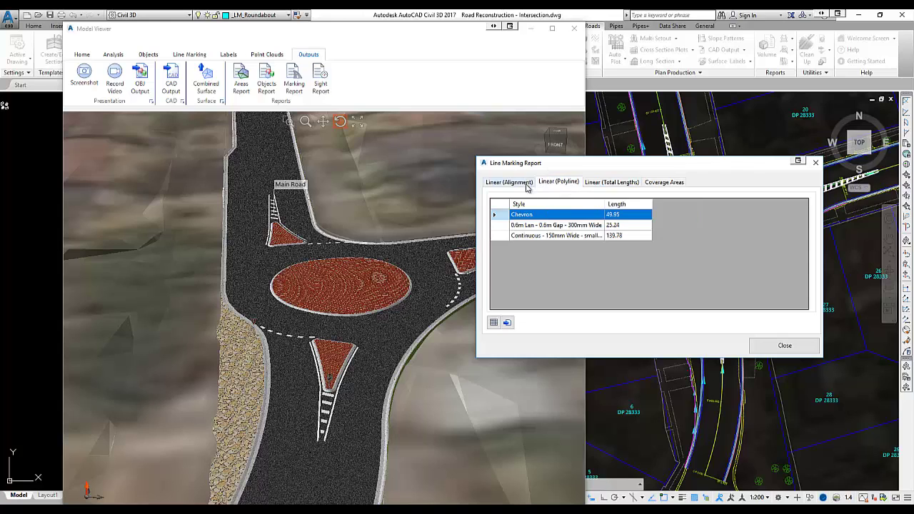
pyautogui.click(612, 182)
pyautogui.click(655, 182)
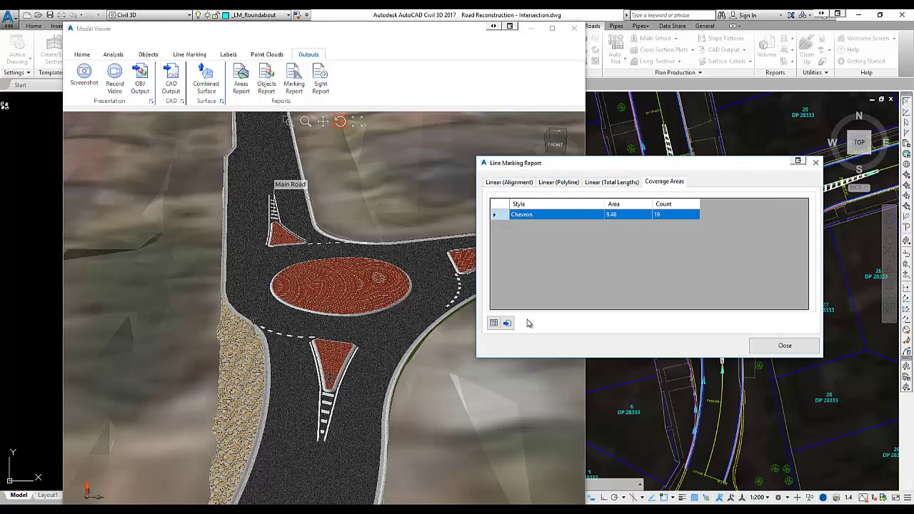
# Step: Close the line marking report and inspect the roundabout, islands and surrounding roads in the 3D model
pyautogui.click(778, 346)
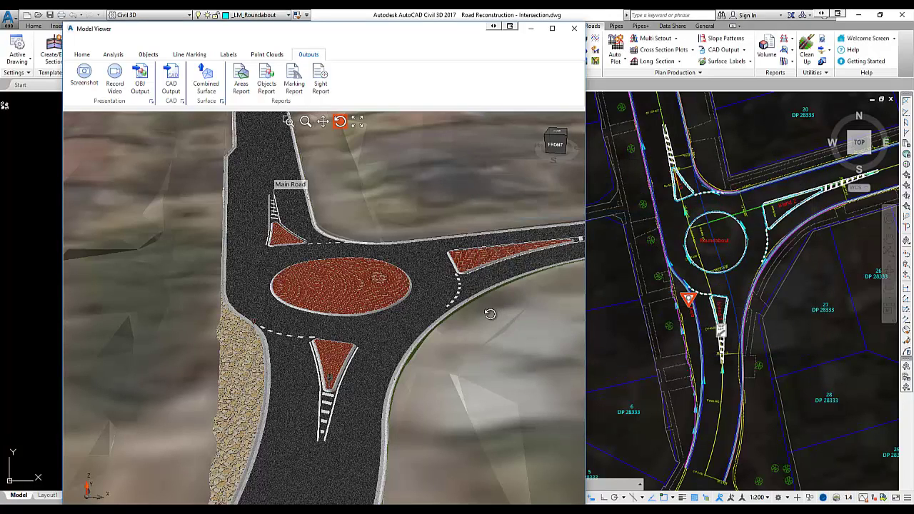
pyautogui.moveTo(490, 315); pyautogui.dragTo(423, 299)
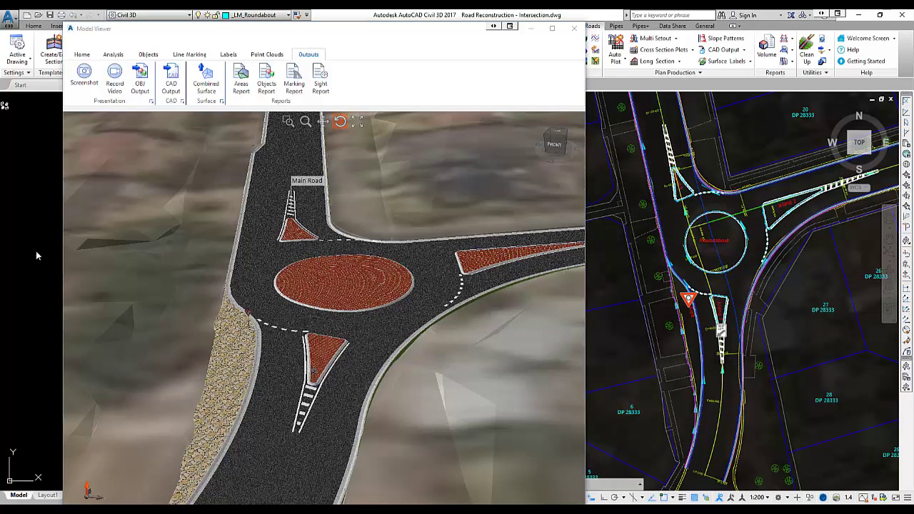
pyautogui.moveTo(440, 320); pyautogui.dragTo(423, 305)
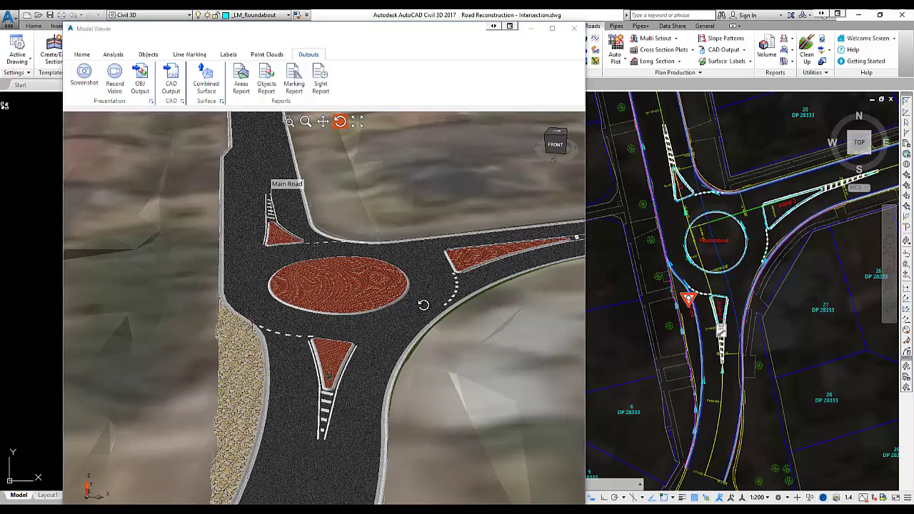
pyautogui.scroll(-5, 385, 293)
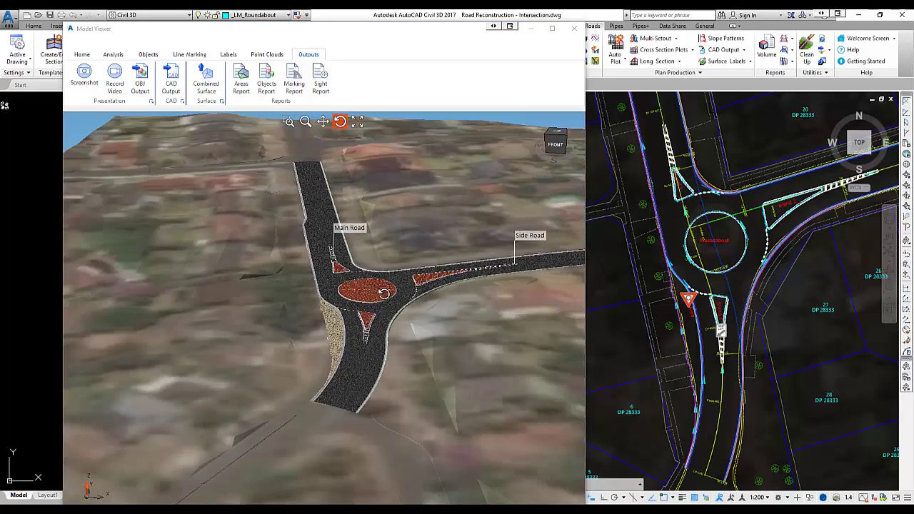
pyautogui.scroll(4, 350, 332)
pyautogui.moveTo(346, 315); pyautogui.dragTo(346, 311)
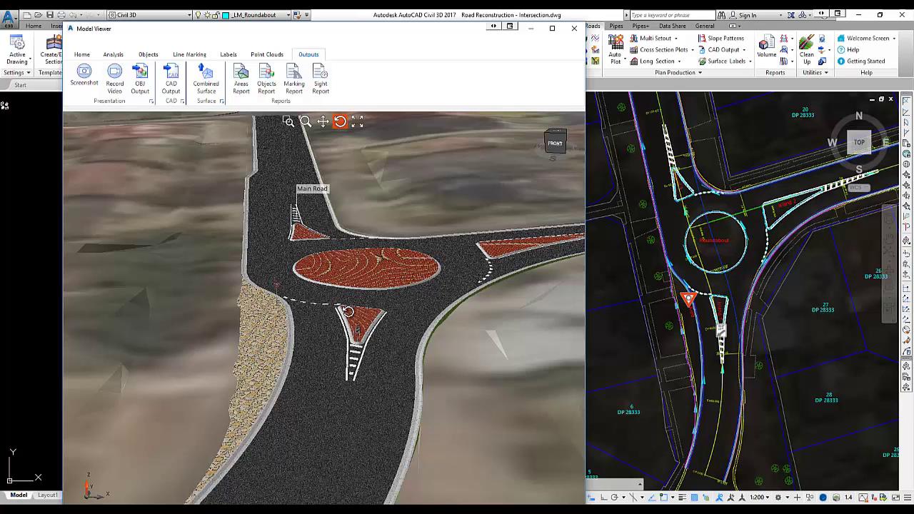
pyautogui.moveTo(338, 257); pyautogui.dragTo(322, 270)
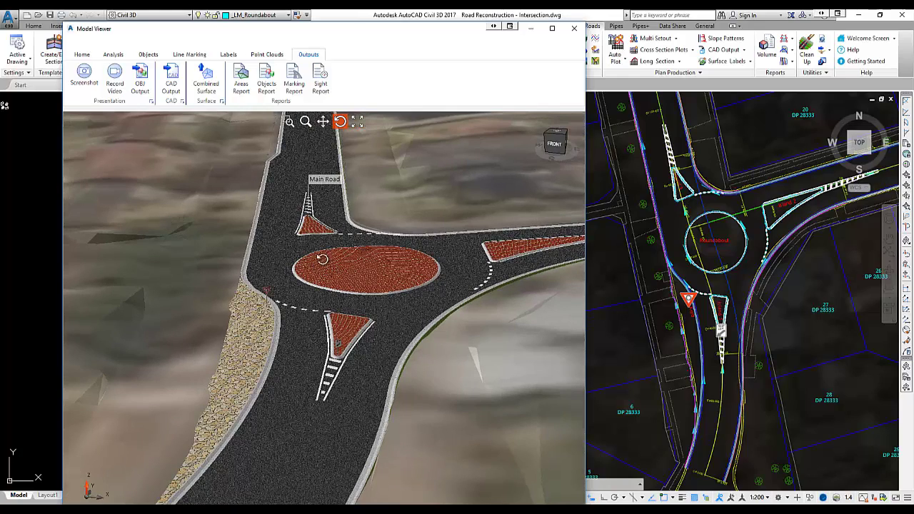
pyautogui.moveTo(181, 246); pyautogui.dragTo(410, 292)
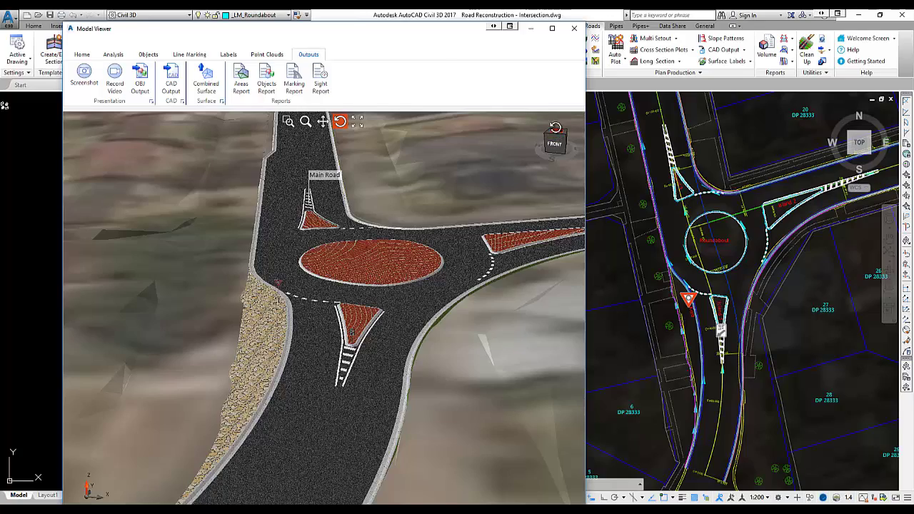
# Step: View the model from above at Island 1 and choose Hilux.obj from the Cars folder for an OBJ object import
pyautogui.click(554, 133)
pyautogui.scroll(10, 309, 376)
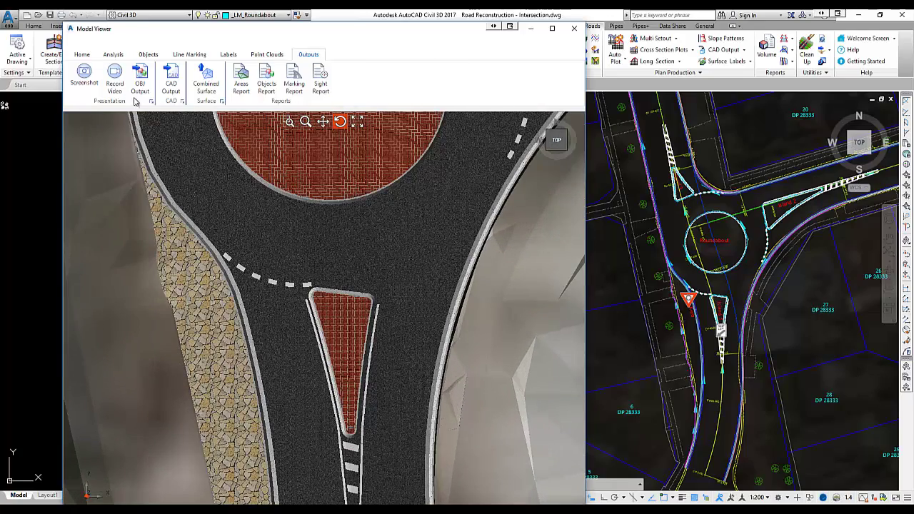
pyautogui.click(149, 54)
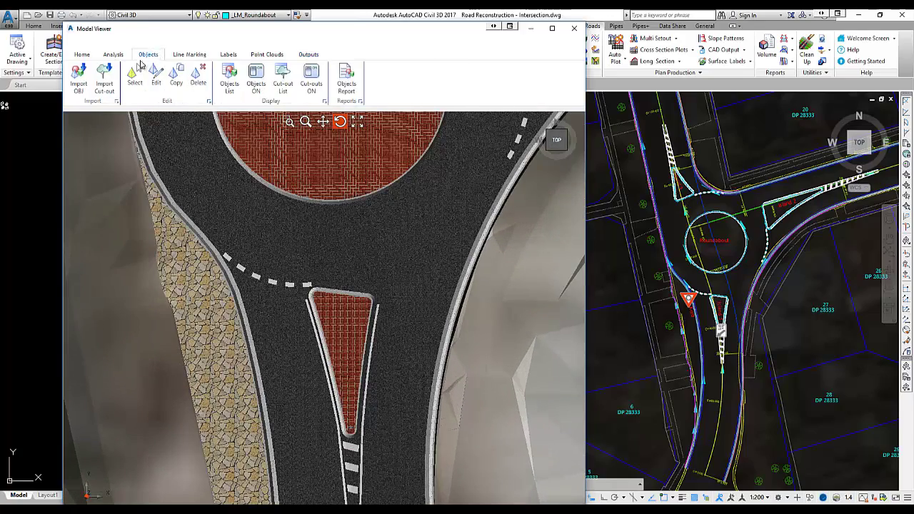
pyautogui.click(79, 74)
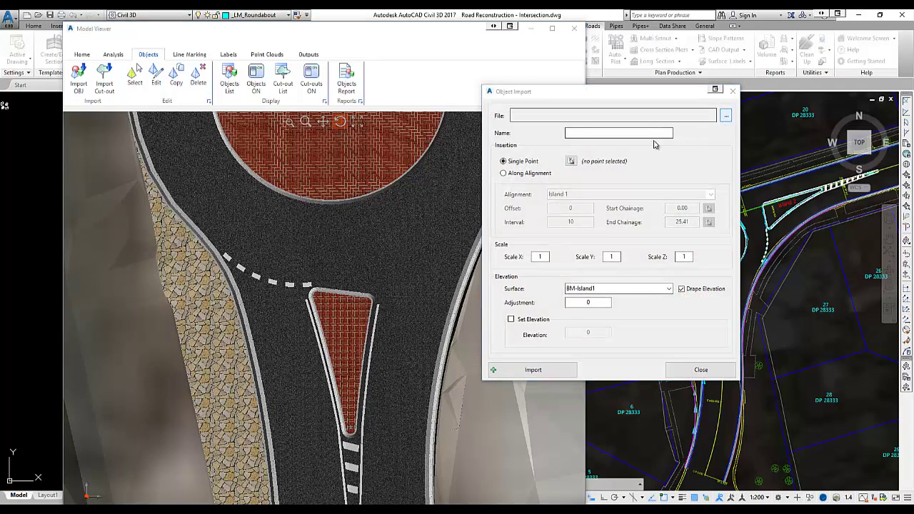
pyautogui.click(724, 118)
pyautogui.doubleClick(560, 177)
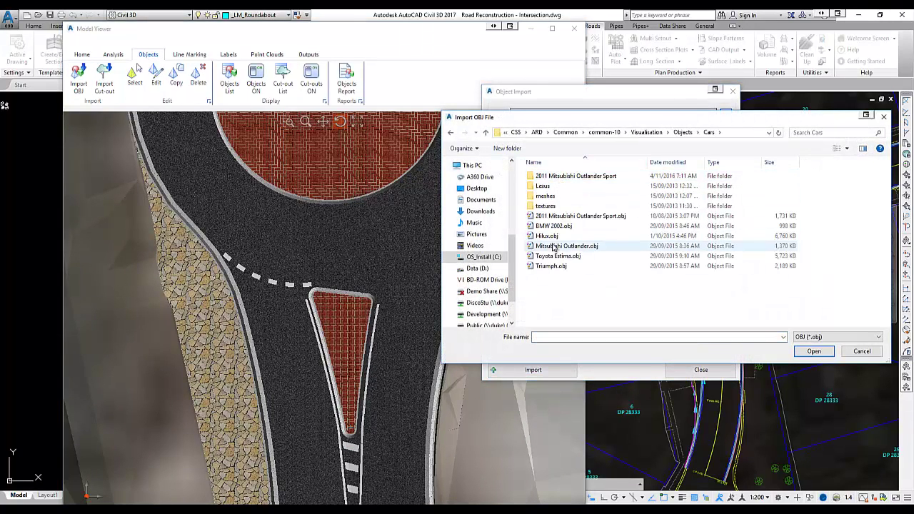
pyautogui.click(561, 235)
pyautogui.click(814, 351)
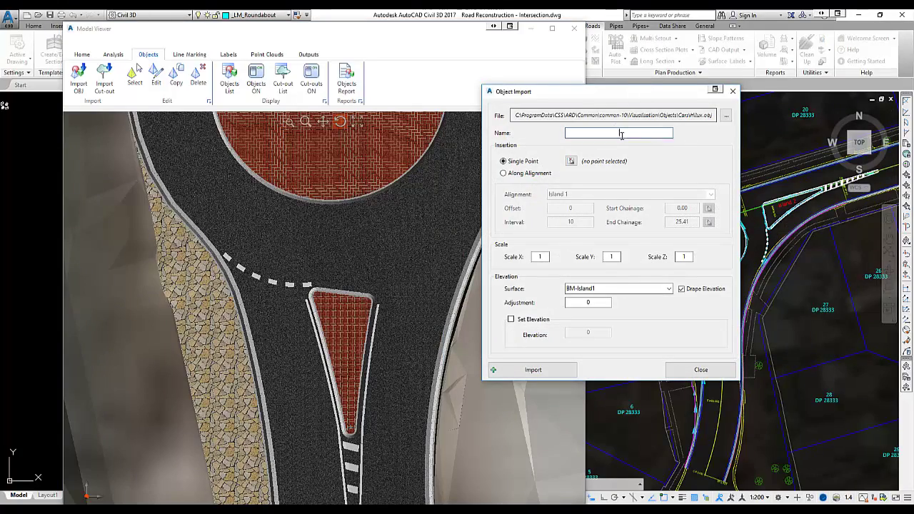
# Step: Name the imported object Ute and set its single insertion point in the lane between the kerb and Island 1
pyautogui.write('Ute')
pyautogui.click(571, 161)
pyautogui.scroll(2, 536, 298)
pyautogui.scroll(2, 535, 299)
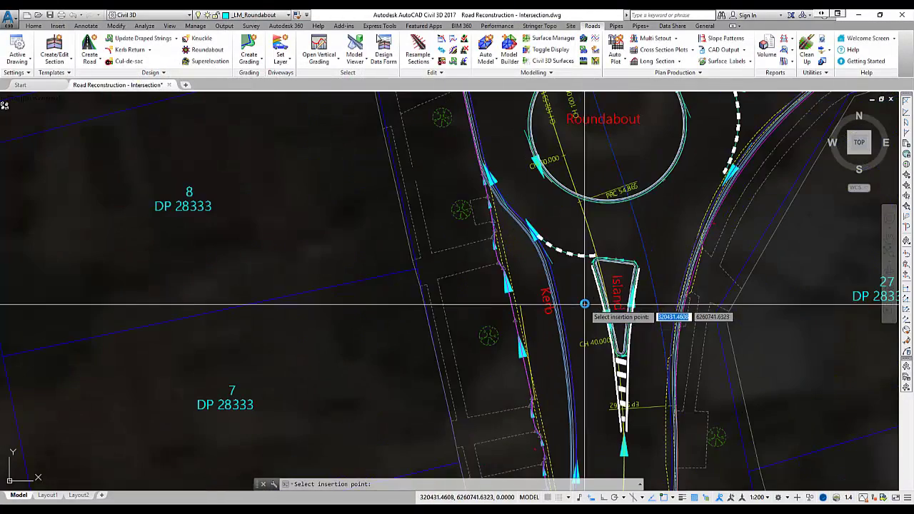
pyautogui.click(575, 311)
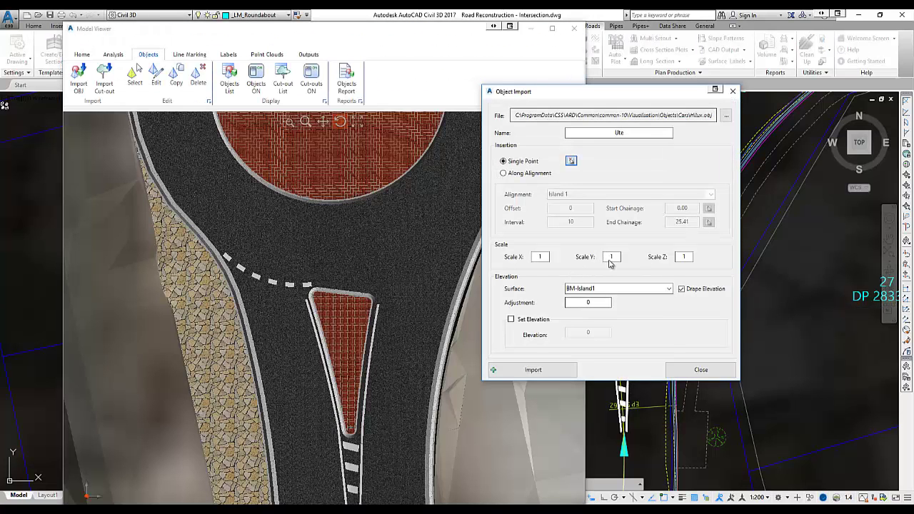
# Step: Set the elevation surface to TotalModel and import the ute into the model
pyautogui.click(669, 288)
pyautogui.click(596, 342)
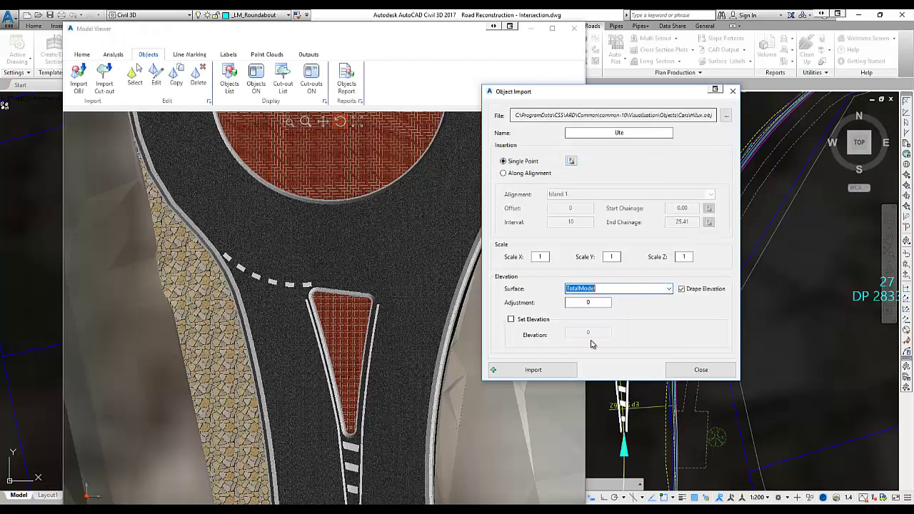
pyautogui.click(553, 365)
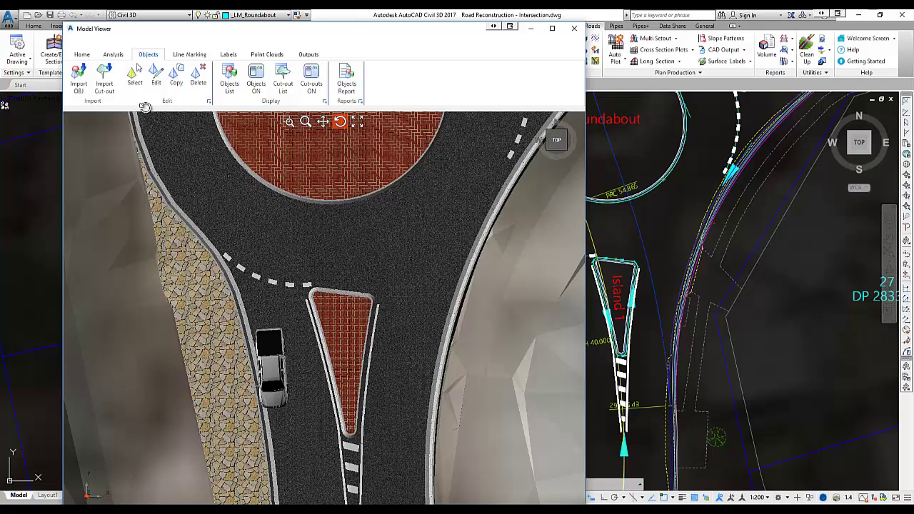
# Step: Rotate the ute about 180 degrees to face the roundabout and shift it sideways within the lane beside Island 1
pyautogui.click(275, 351)
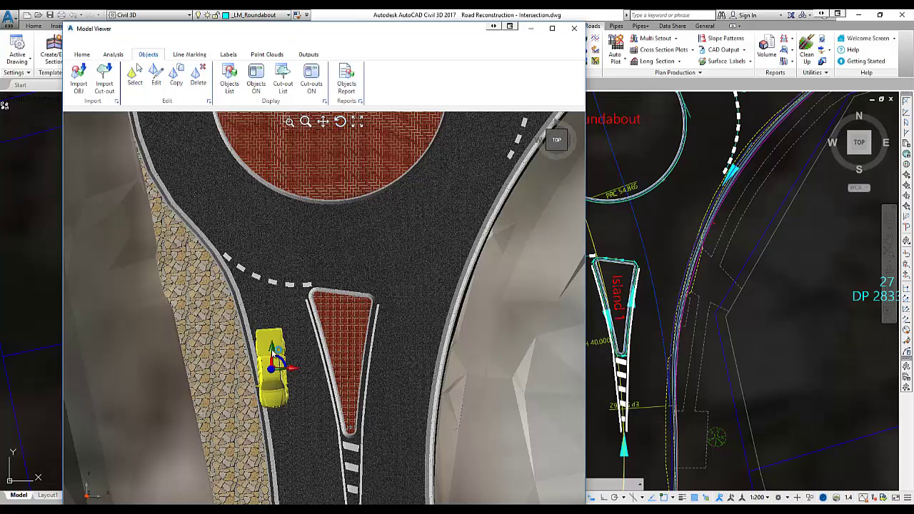
pyautogui.moveTo(284, 358); pyautogui.dragTo(266, 314)
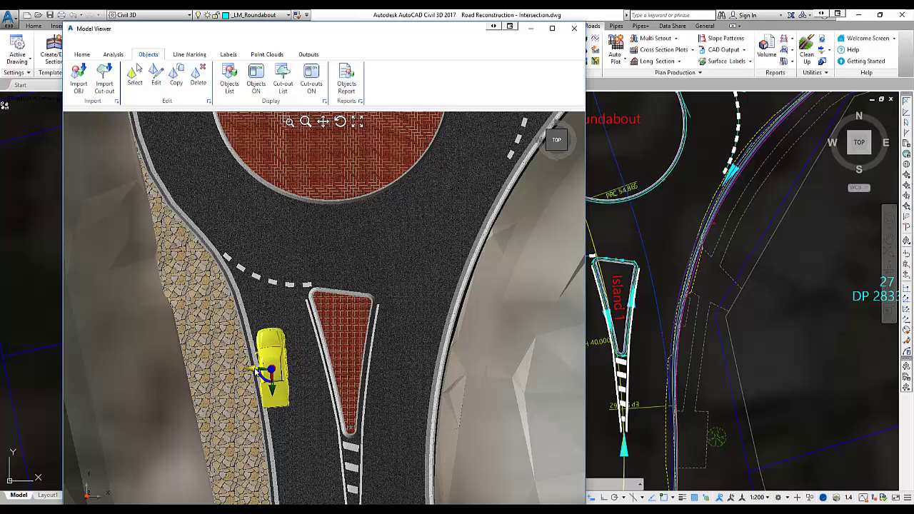
pyautogui.moveTo(255, 370); pyautogui.dragTo(285, 362)
pyautogui.press('Escape')
pyautogui.scroll(-2, 353, 250)
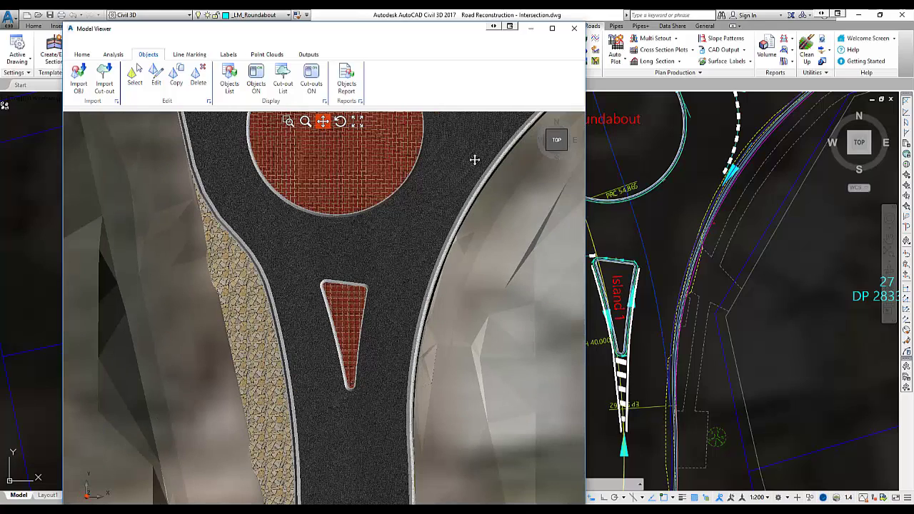
pyautogui.click(340, 122)
pyautogui.moveTo(367, 263); pyautogui.dragTo(369, 166)
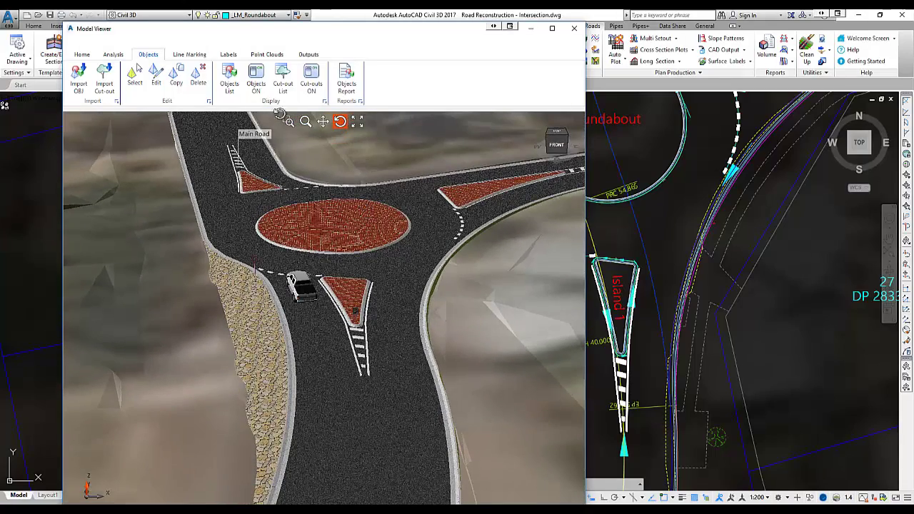
# Step: Start an OBJ output of the model and choose the _CSD Models folder on Data (D:) as its destination
pyautogui.click(311, 55)
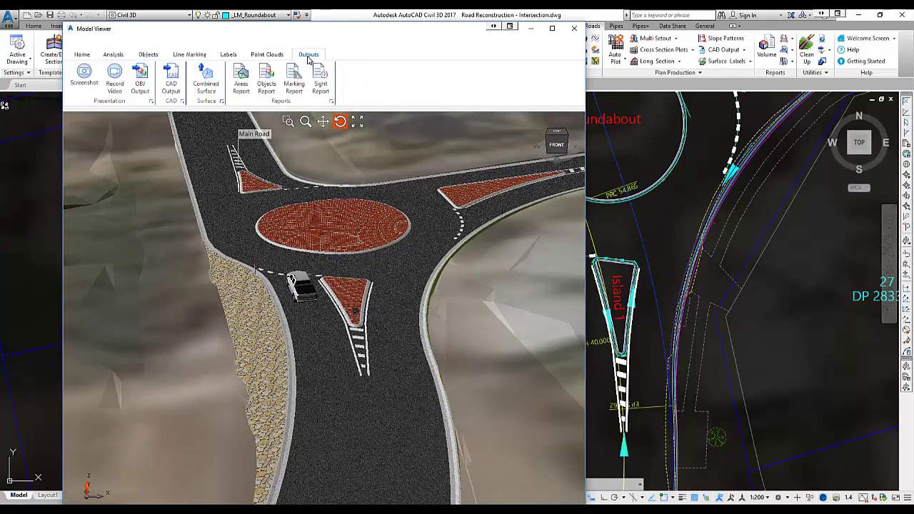
pyautogui.click(147, 92)
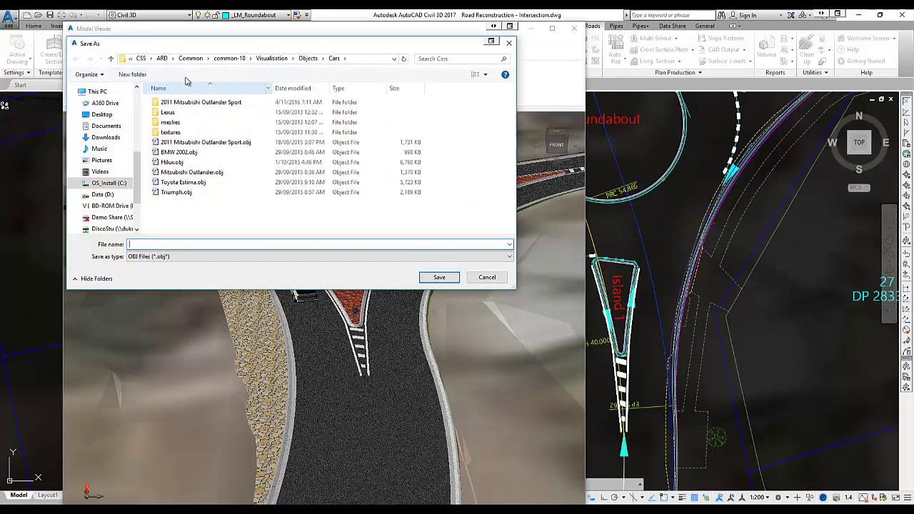
pyautogui.moveTo(240, 48); pyautogui.dragTo(515, 150)
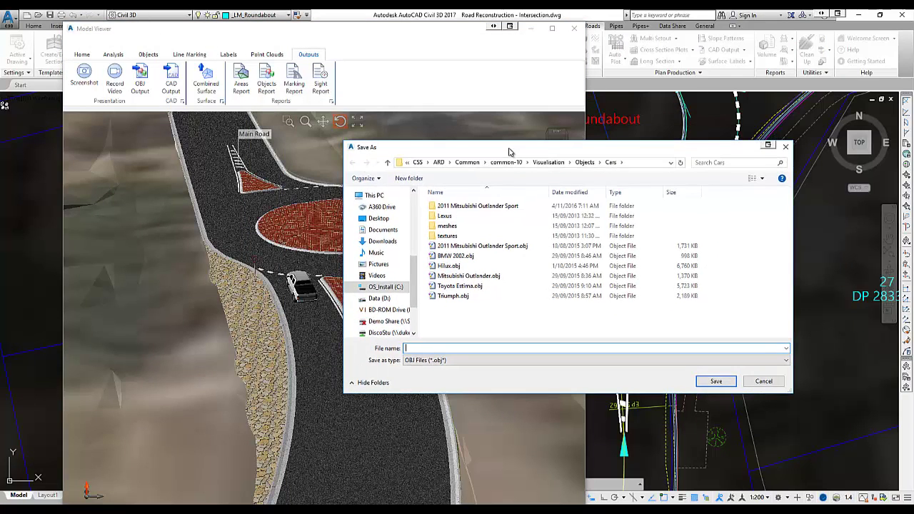
pyautogui.click(378, 298)
pyautogui.scroll(-3, 485, 261)
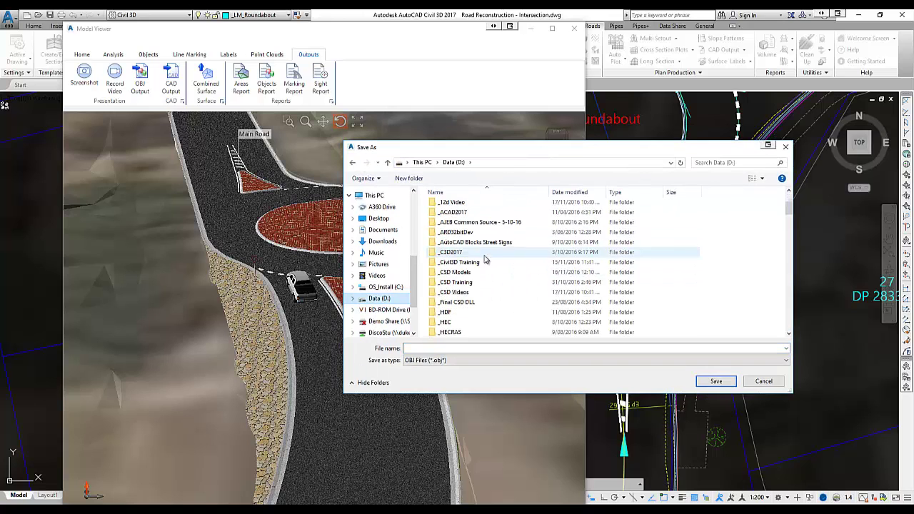
pyautogui.doubleClick(480, 273)
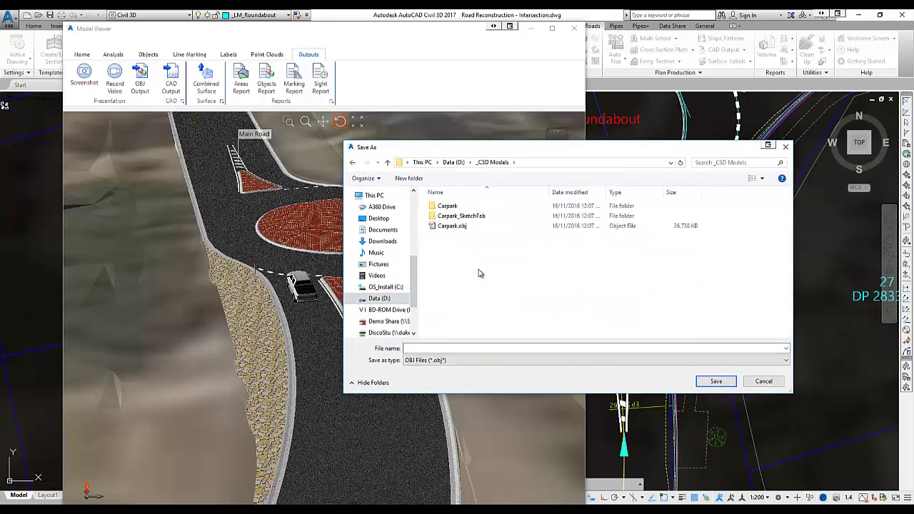
# Step: Name the OBJ output IntersectionReconstruction and save it
pyautogui.click(466, 349)
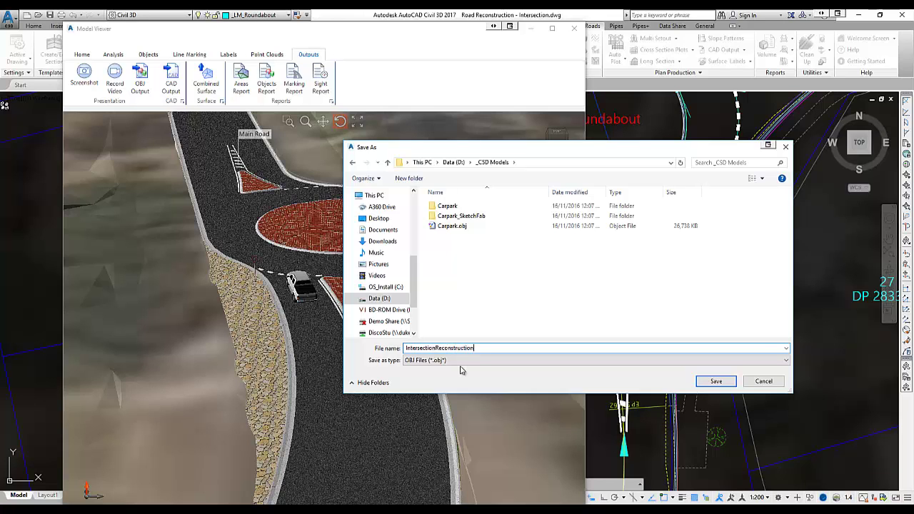
pyautogui.click(468, 218)
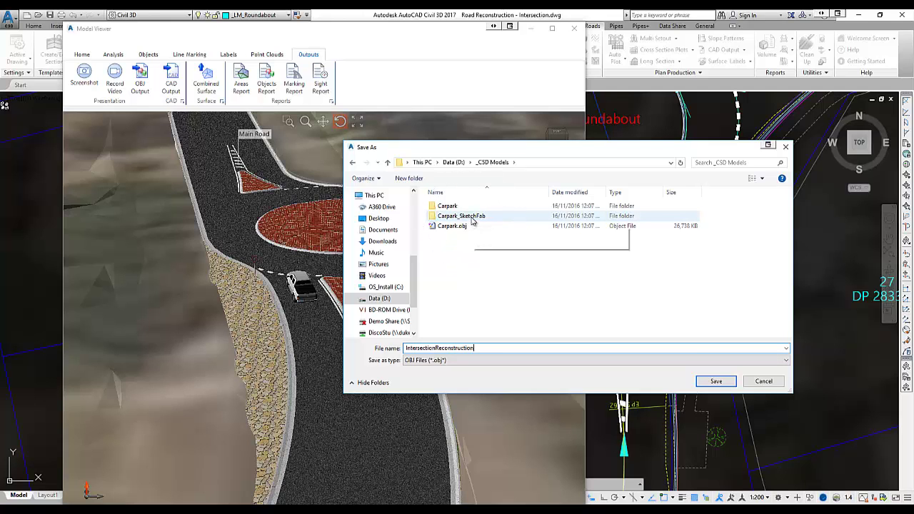
pyautogui.click(711, 381)
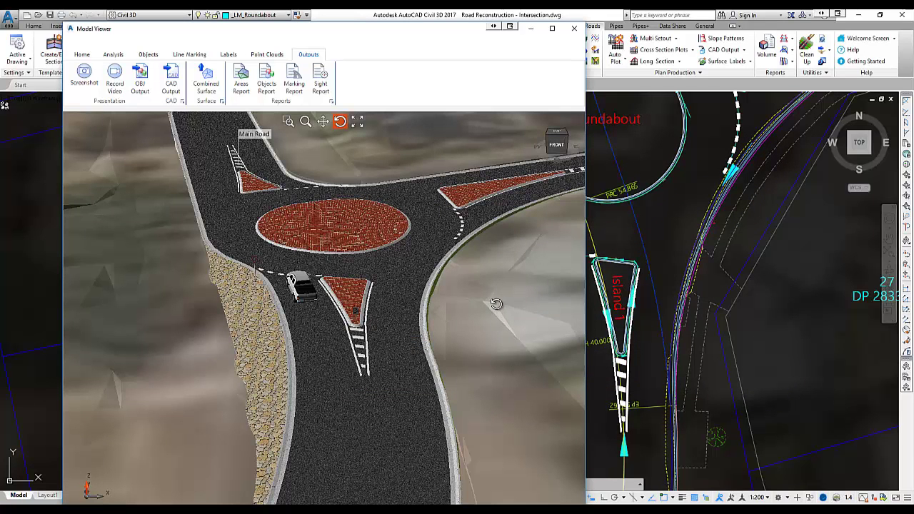
pyautogui.click(408, 320)
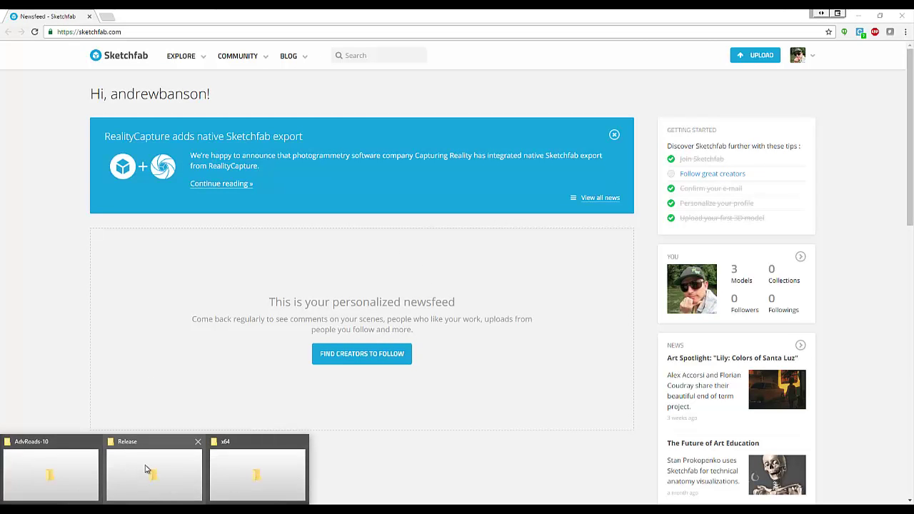
# Step: Switch to File Explorer and open the _CSD Models folder on Data (D:) to examine the exported IntersectionReconstruction files and folders
pyautogui.click(71, 462)
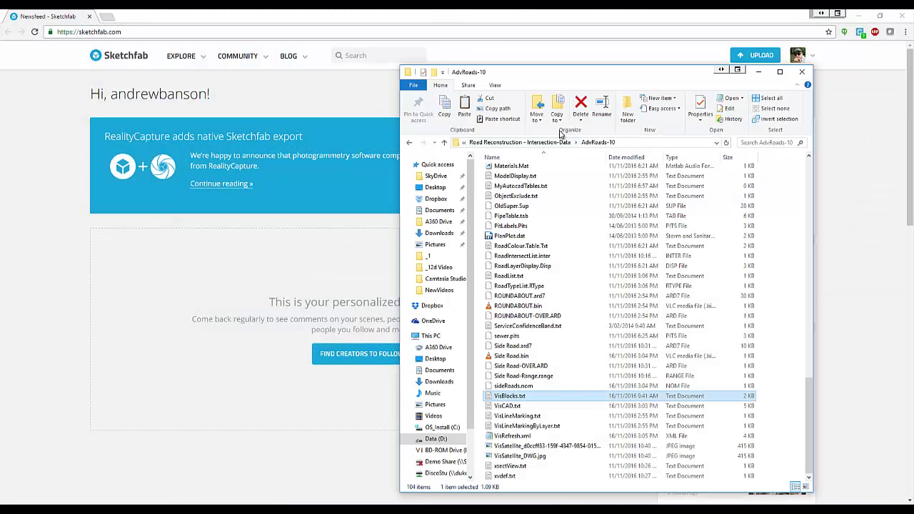
pyautogui.click(434, 437)
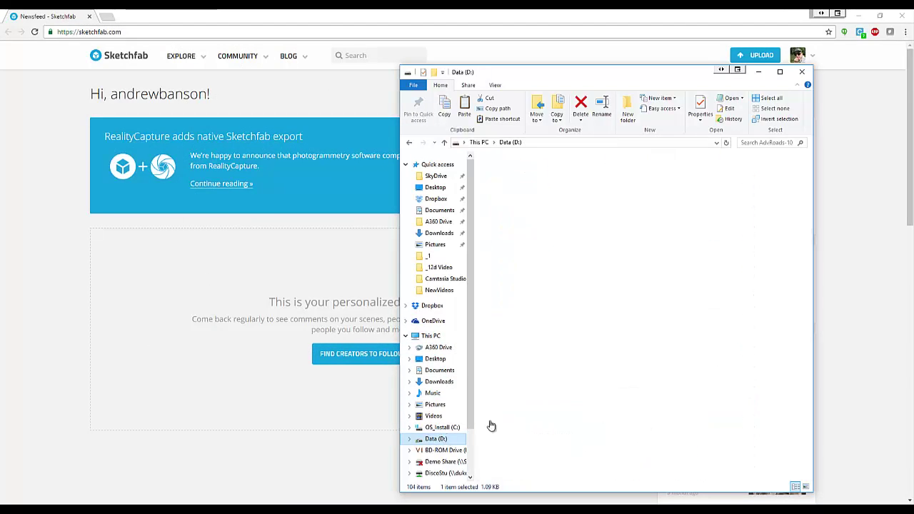
pyautogui.scroll(15, 575, 300)
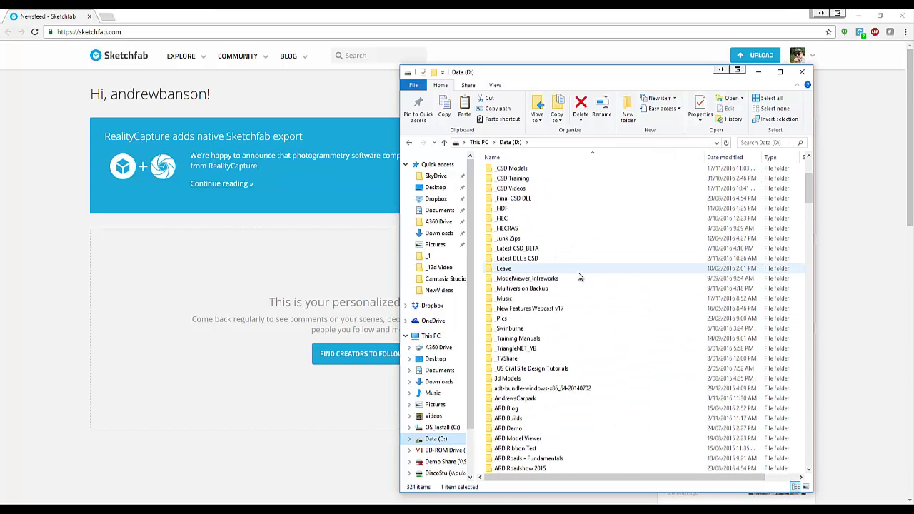
pyautogui.doubleClick(518, 378)
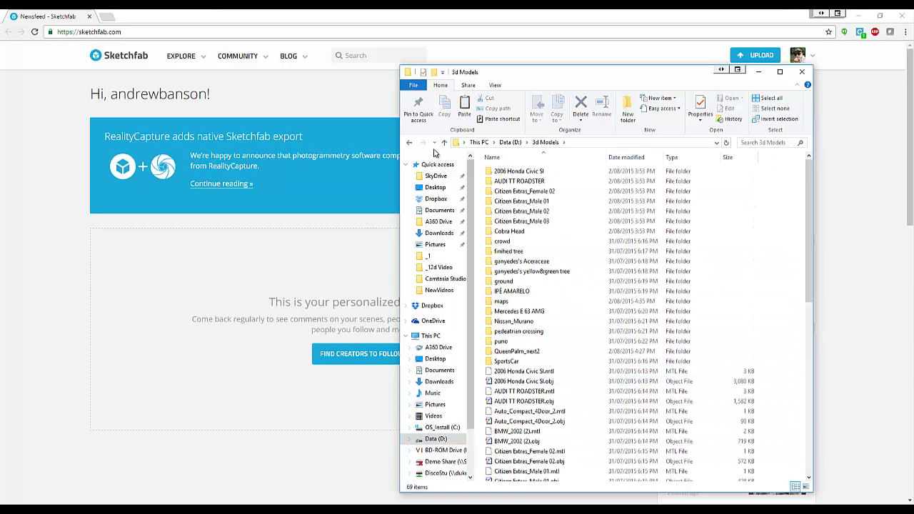
pyautogui.click(408, 142)
pyautogui.doubleClick(543, 258)
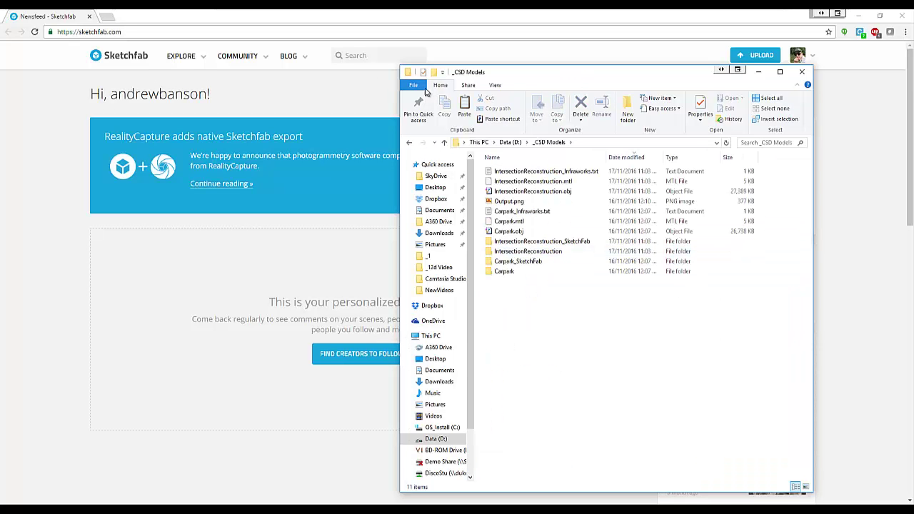
pyautogui.moveTo(495, 71); pyautogui.dragTo(0, 51)
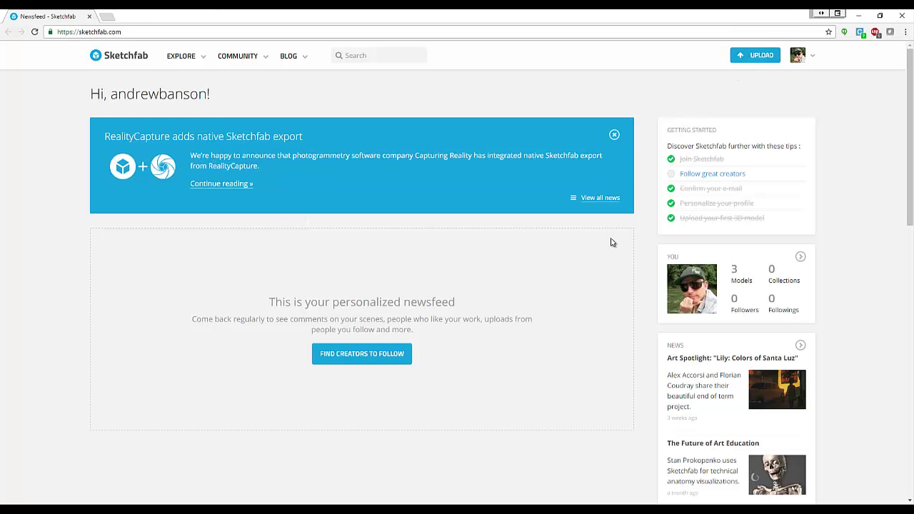
# Step: Start a new model upload on Sketchfab and open the IntersectionReconstruction_SketchFab folder in File Explorer
pyautogui.click(766, 57)
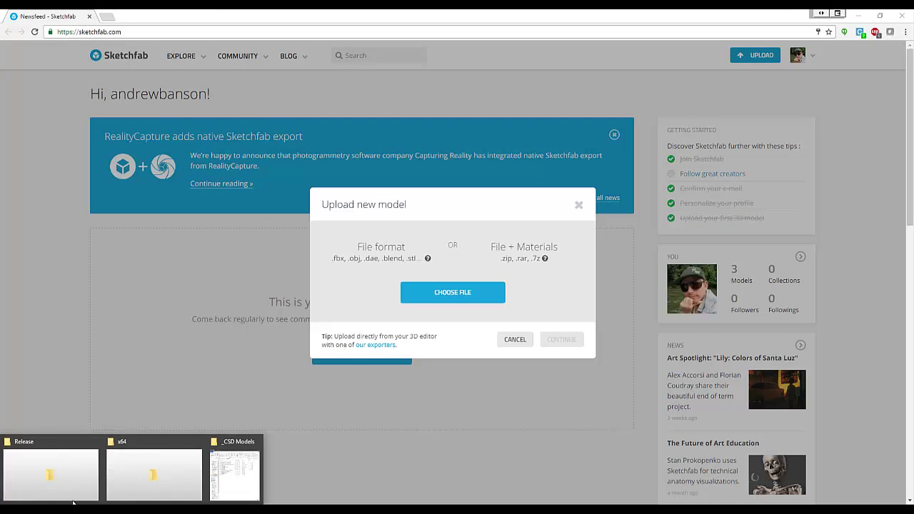
pyautogui.click(227, 461)
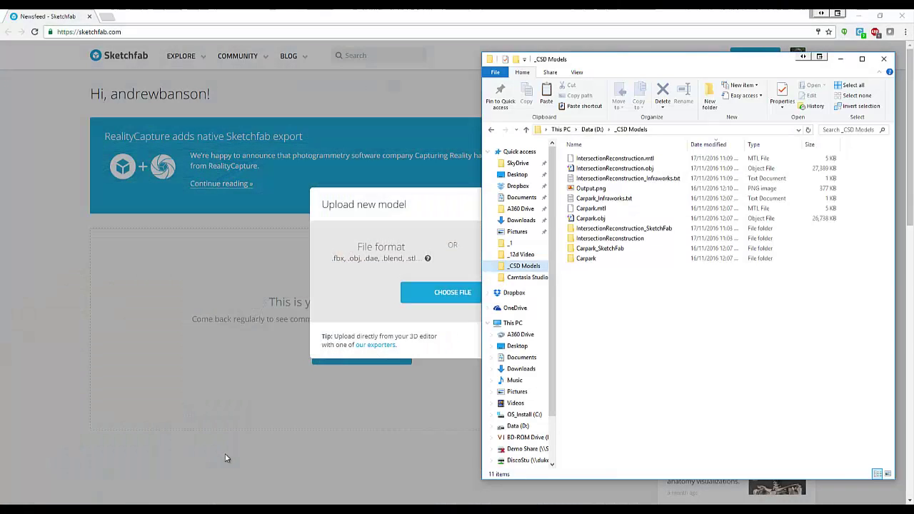
pyautogui.click(634, 229)
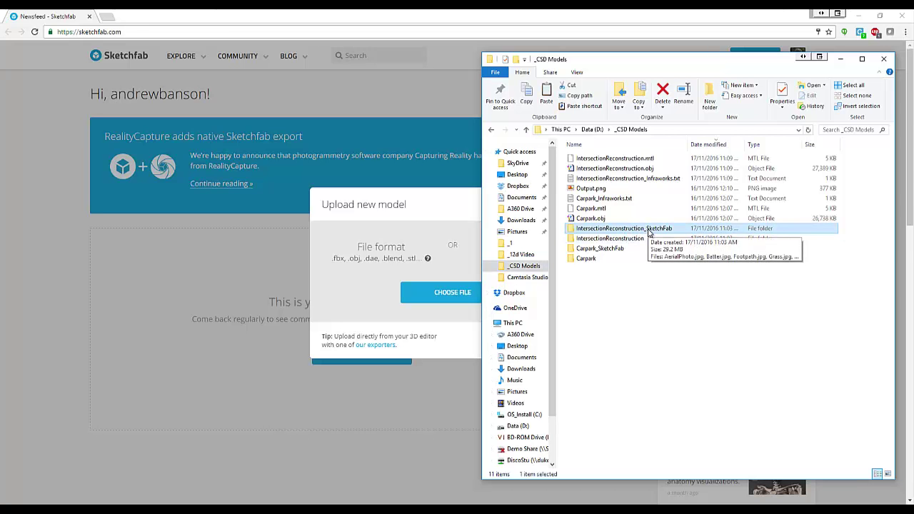
pyautogui.doubleClick(649, 229)
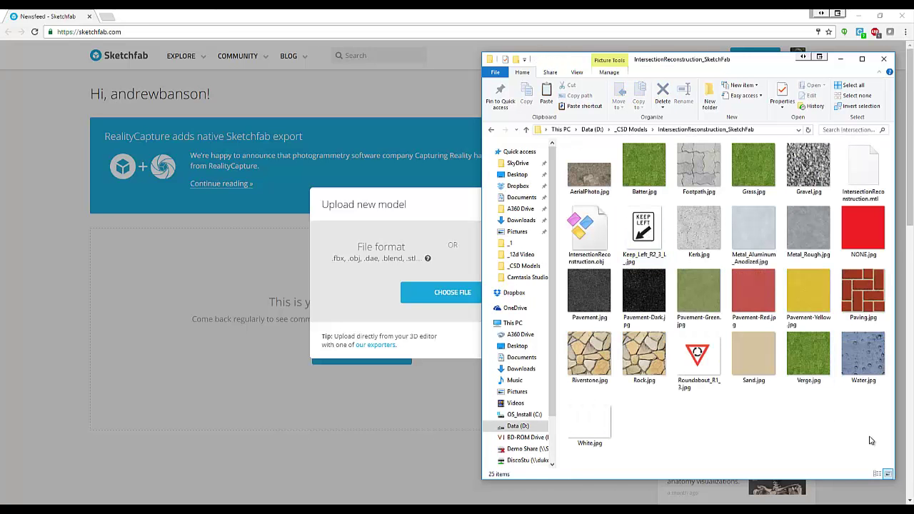
# Step: Add all files from the IntersectionReconstruction_SketchFab folder to the Sketchfab upload and continue with it
pyautogui.moveTo(872, 439); pyautogui.dragTo(569, 153)
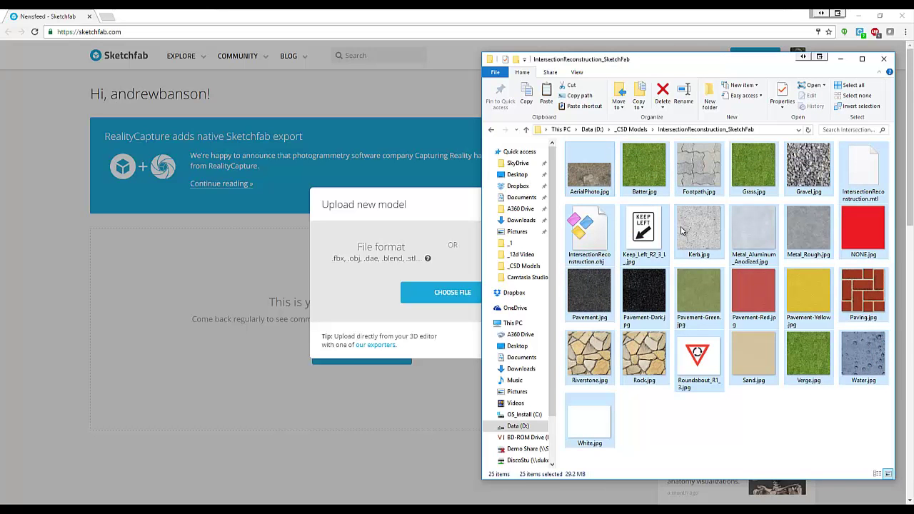
pyautogui.moveTo(684, 232); pyautogui.dragTo(395, 263)
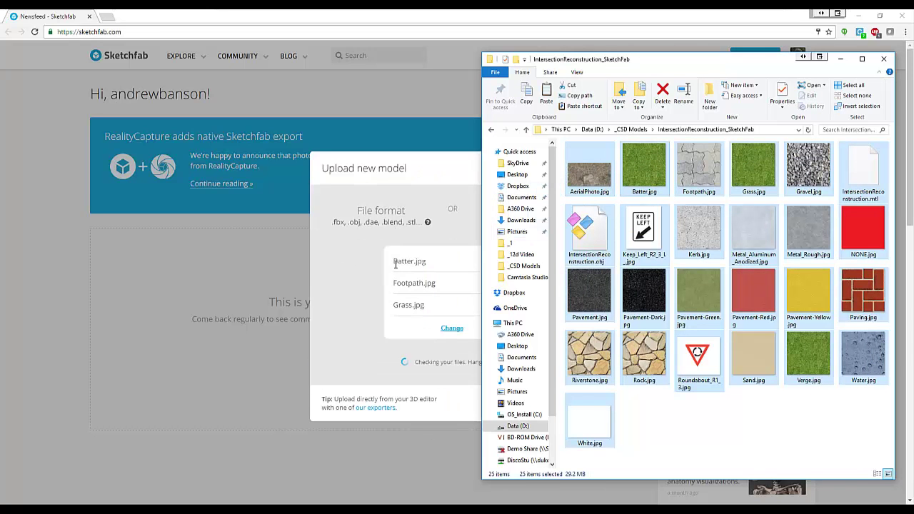
pyautogui.click(370, 277)
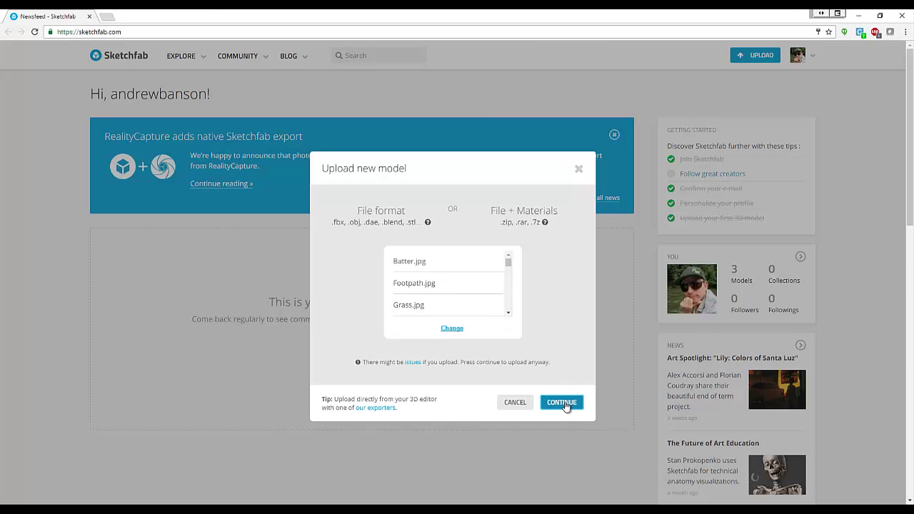
pyautogui.click(562, 403)
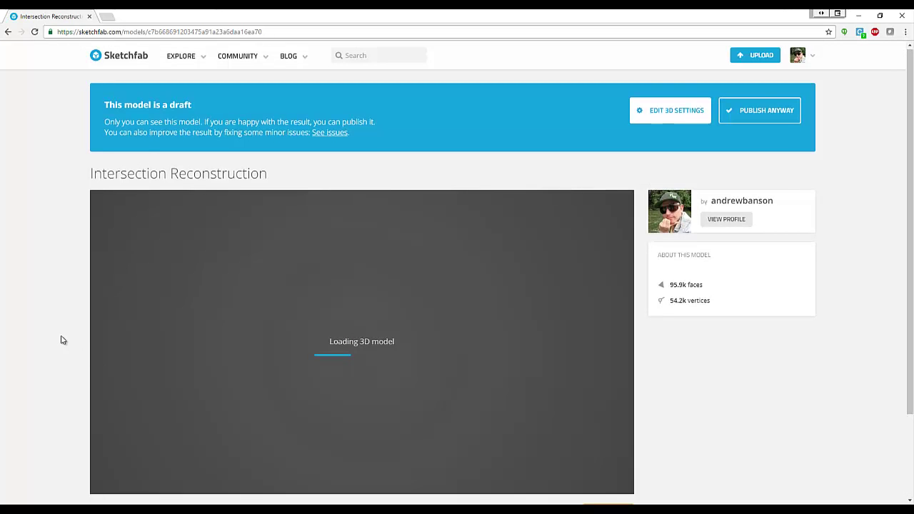
# Step: Open the 3D settings of the uploaded Intersection Reconstruction model
pyautogui.scroll(-1, 62, 339)
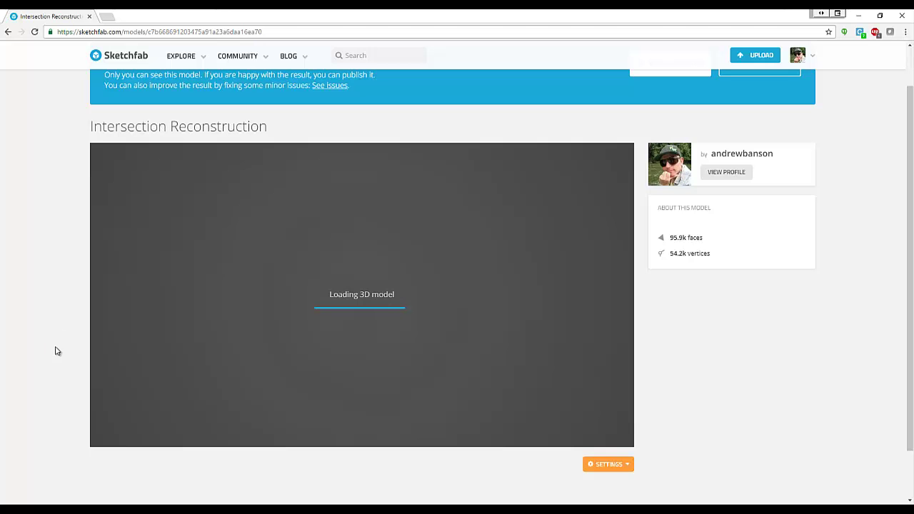
pyautogui.scroll(-1, 61, 327)
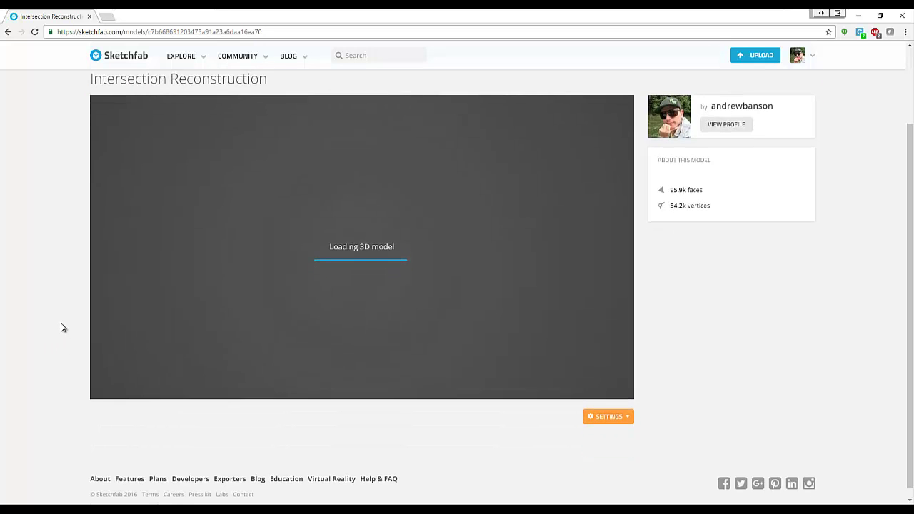
pyautogui.scroll(1, 62, 328)
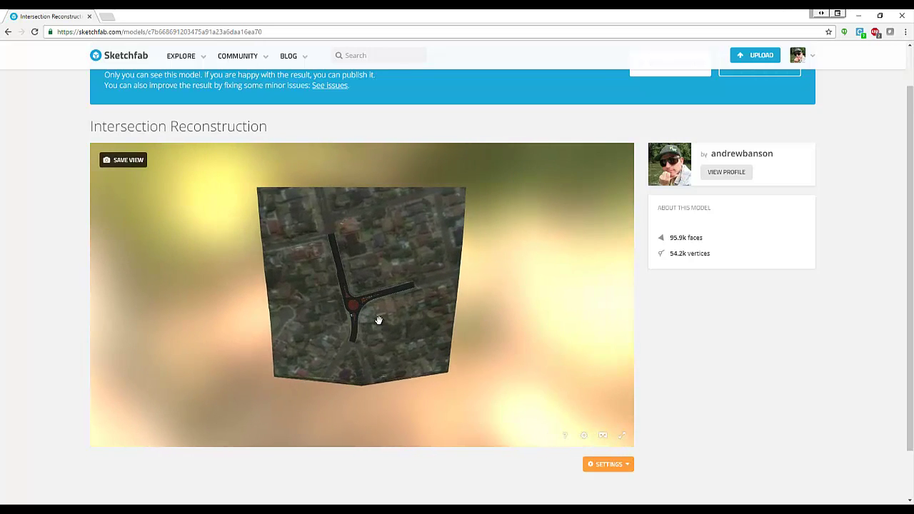
pyautogui.click(611, 465)
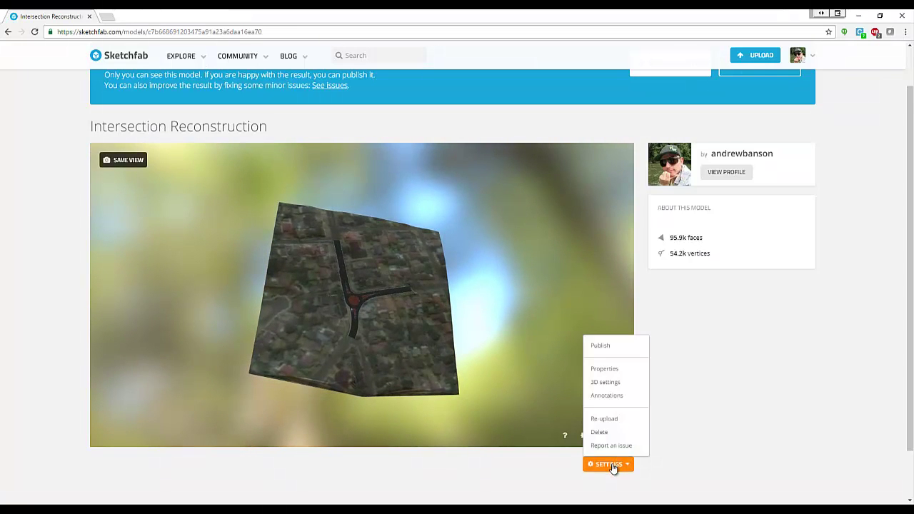
pyautogui.click(609, 383)
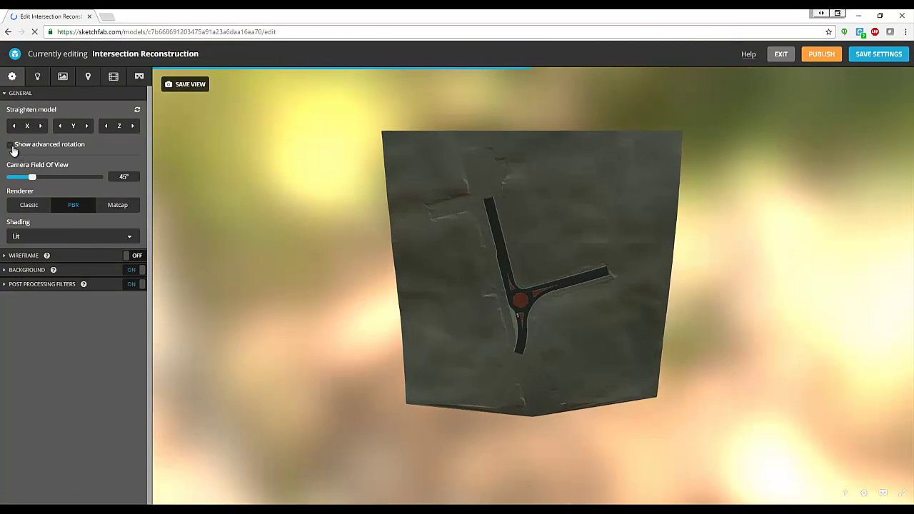
# Step: Straighten the model with one positive rotation about the X axis so the terrain lies flat on the grid
pyautogui.click(11, 145)
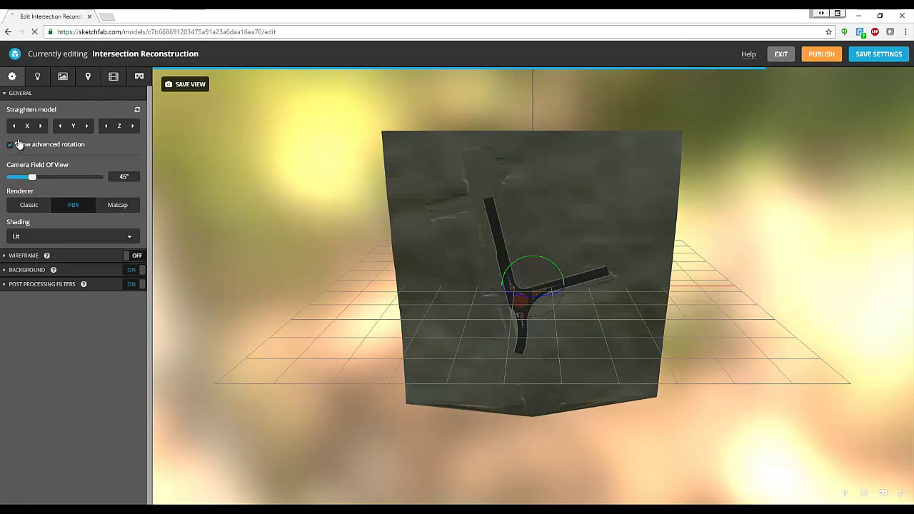
pyautogui.click(42, 126)
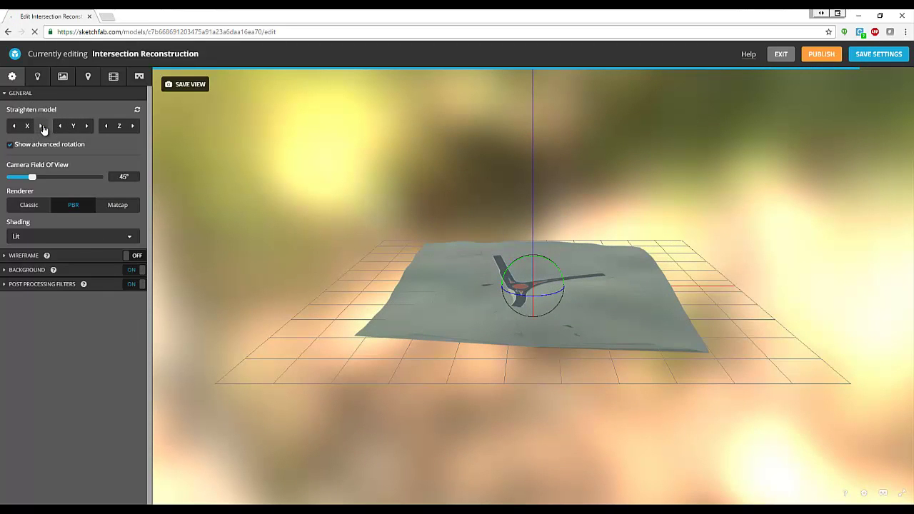
pyautogui.click(12, 144)
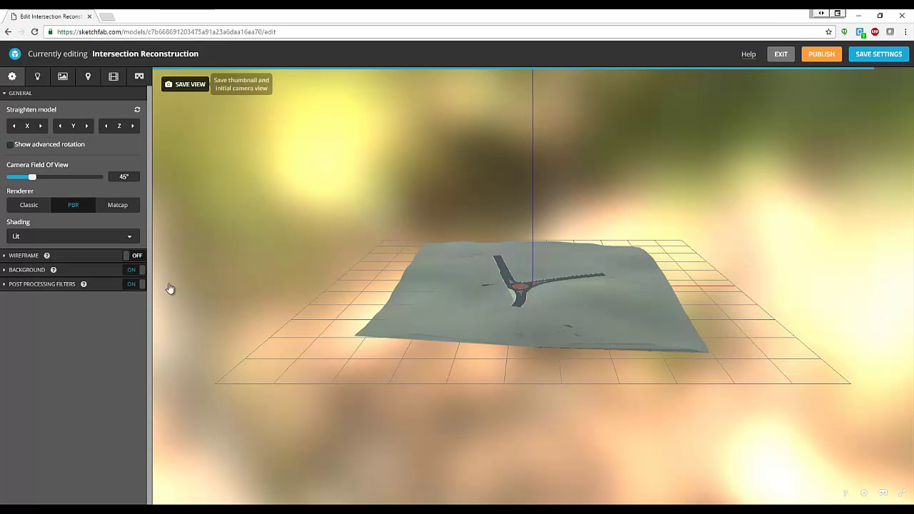
# Step: Change the background type to an image, try dirty_light and settle on clean_light
pyautogui.click(10, 272)
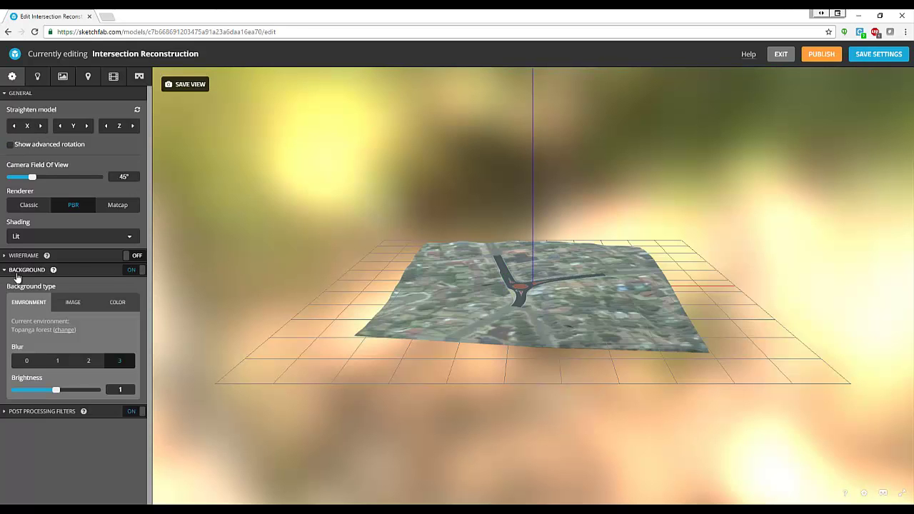
pyautogui.click(71, 303)
pyautogui.click(53, 369)
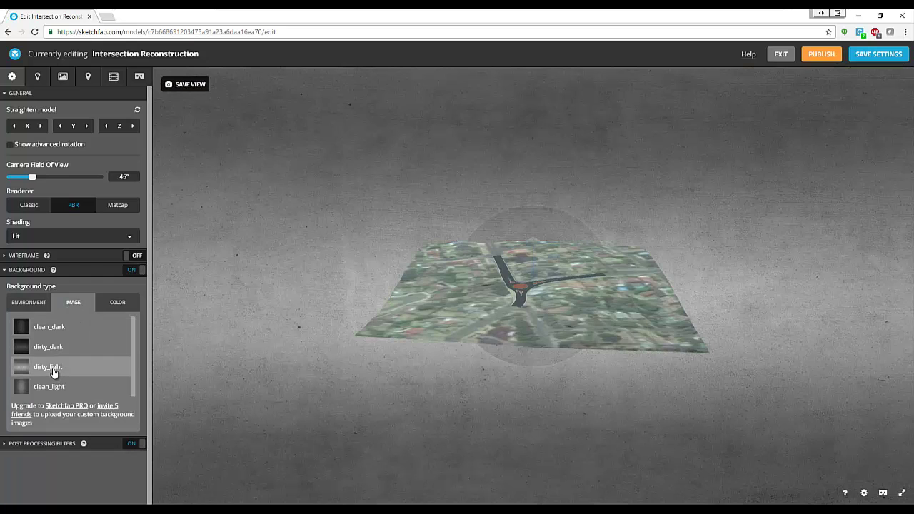
pyautogui.click(51, 388)
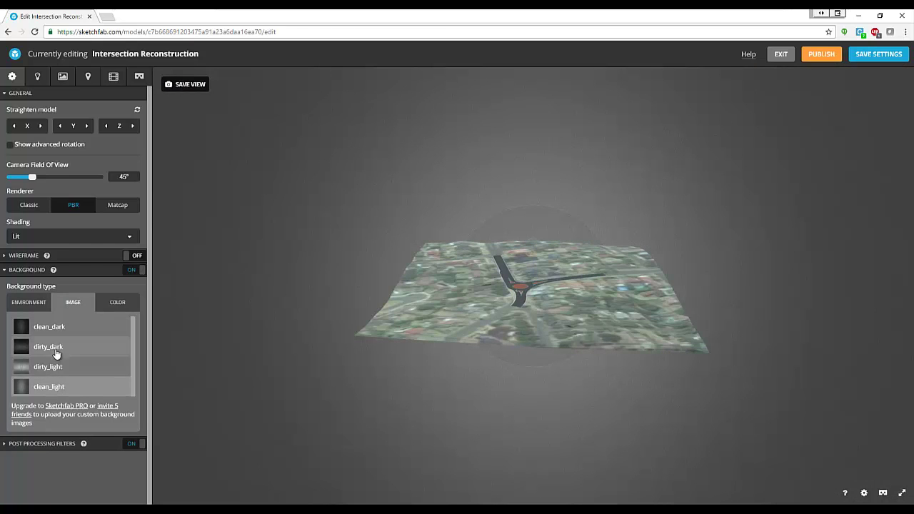
pyautogui.click(65, 407)
pyautogui.press('ctrl')
pyautogui.press('ctrl')
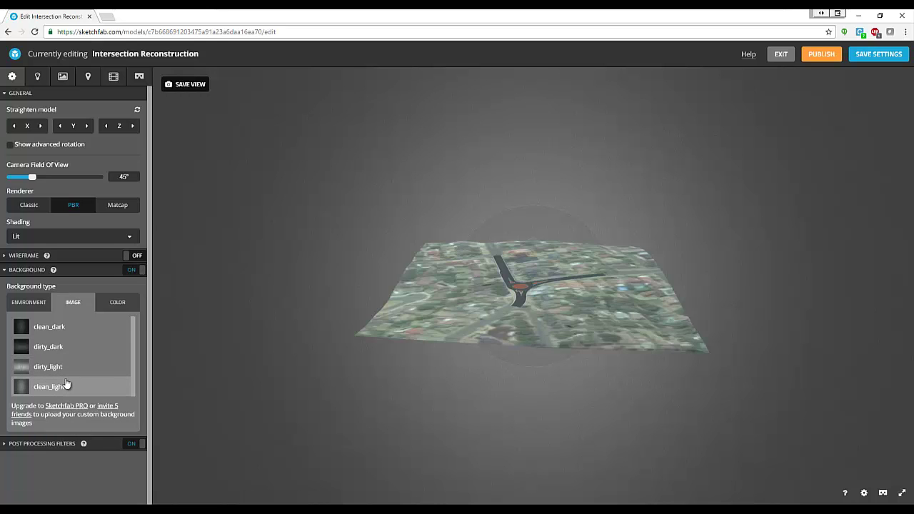
# Step: Turn on the scene lights and load the Default lighting preset
pyautogui.moveTo(459, 312); pyautogui.dragTo(536, 284)
pyautogui.scroll(8, 536, 284)
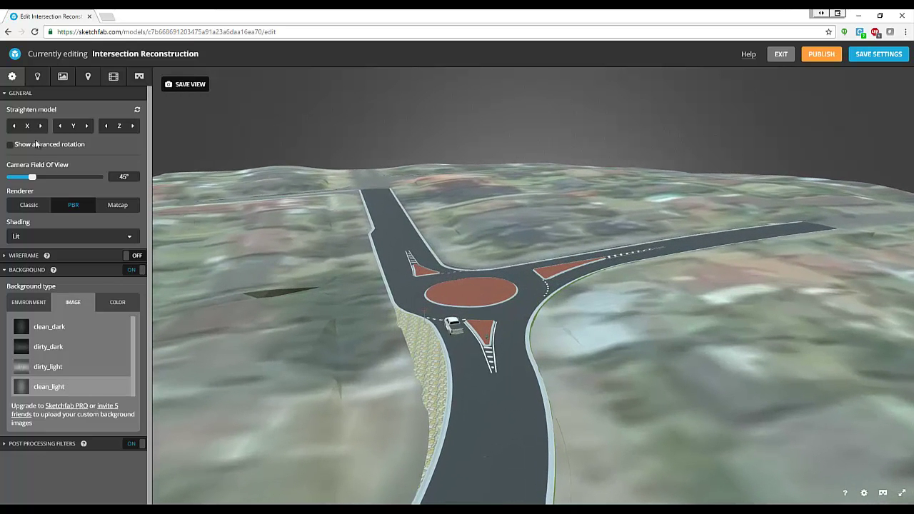
pyautogui.click(38, 77)
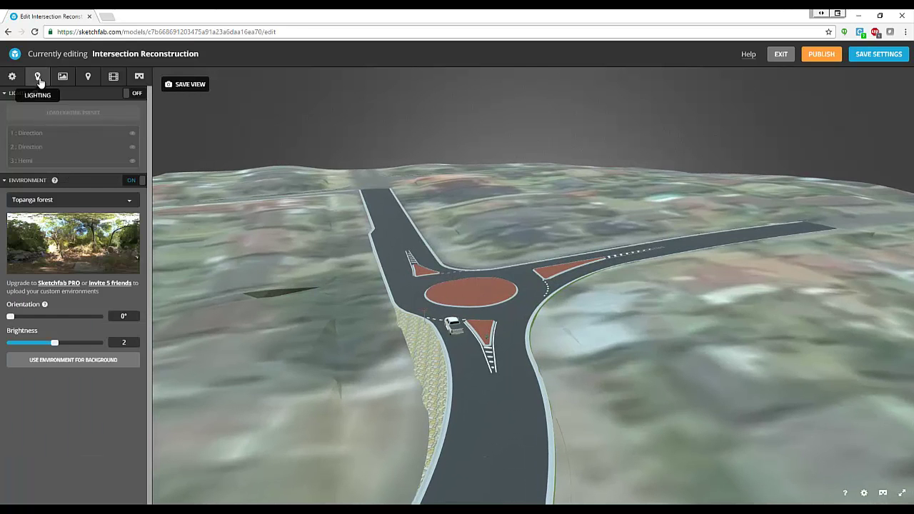
pyautogui.click(135, 93)
pyautogui.click(85, 115)
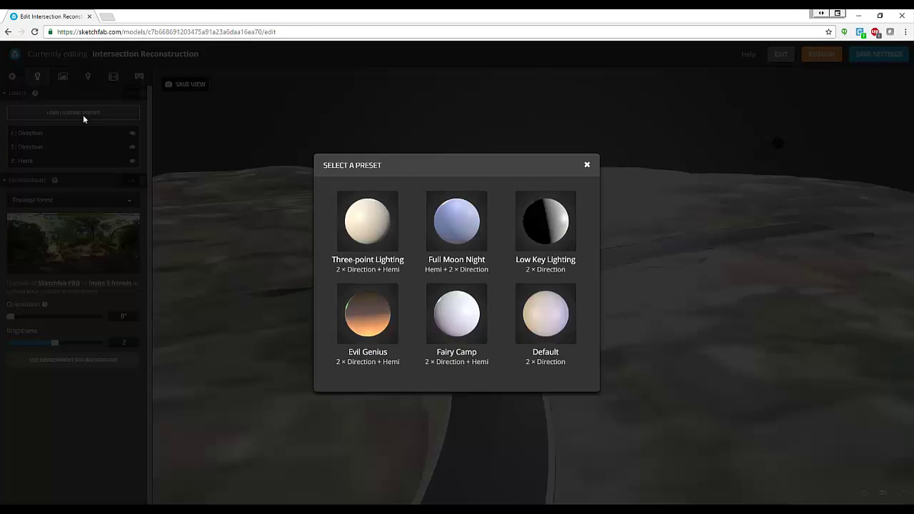
pyautogui.click(546, 321)
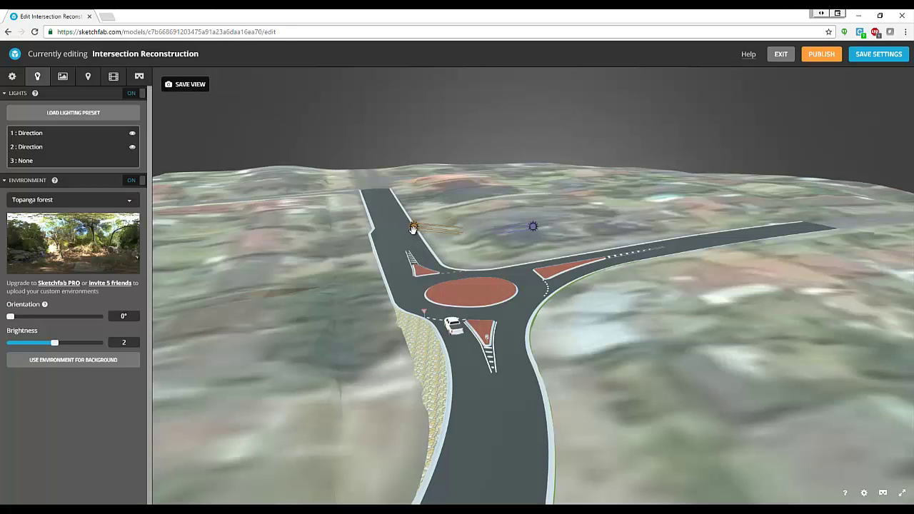
# Step: Try the Three-point Lighting preset on a closer view of the roundabout
pyautogui.moveTo(463, 277); pyautogui.dragTo(445, 349)
pyautogui.scroll(3, 445, 351)
pyautogui.moveTo(444, 354); pyautogui.dragTo(444, 325, button='right')
pyautogui.scroll(-5, 444, 325)
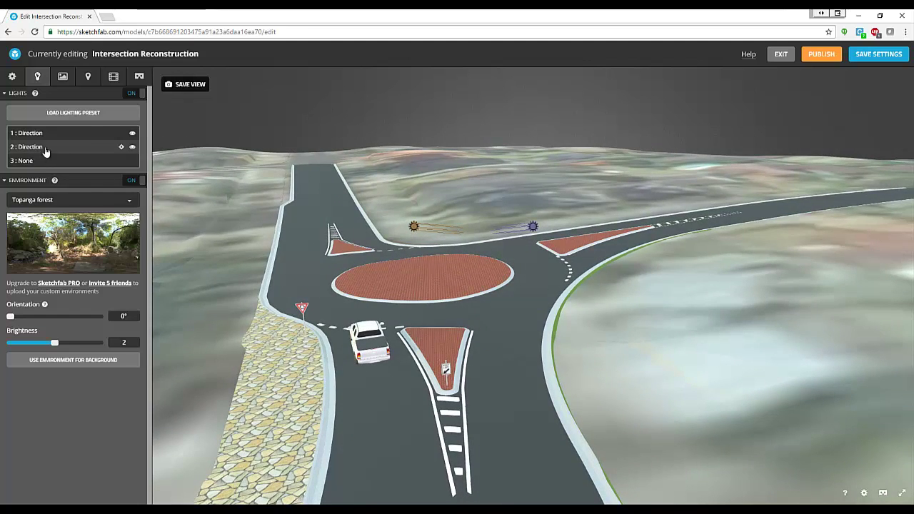
pyautogui.click(84, 116)
pyautogui.click(382, 230)
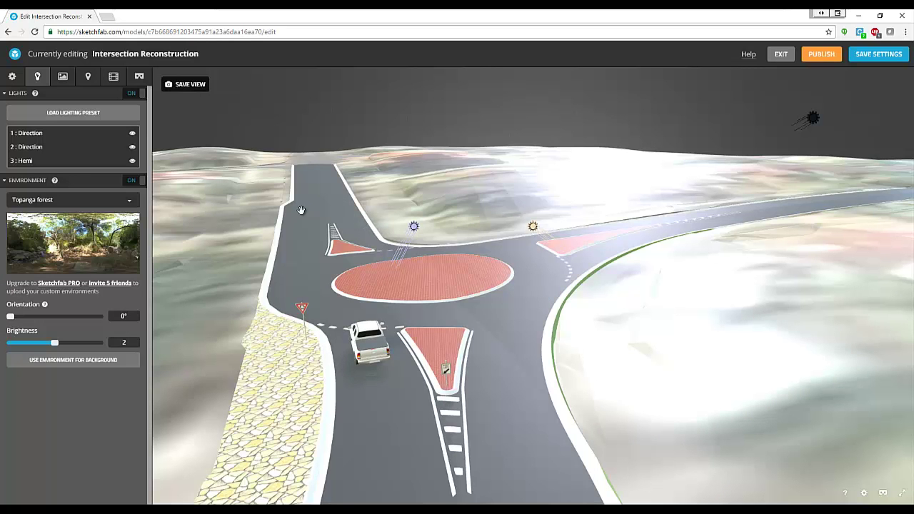
# Step: Load the Low Key Lighting preset for the roundabout scene
pyautogui.click(50, 115)
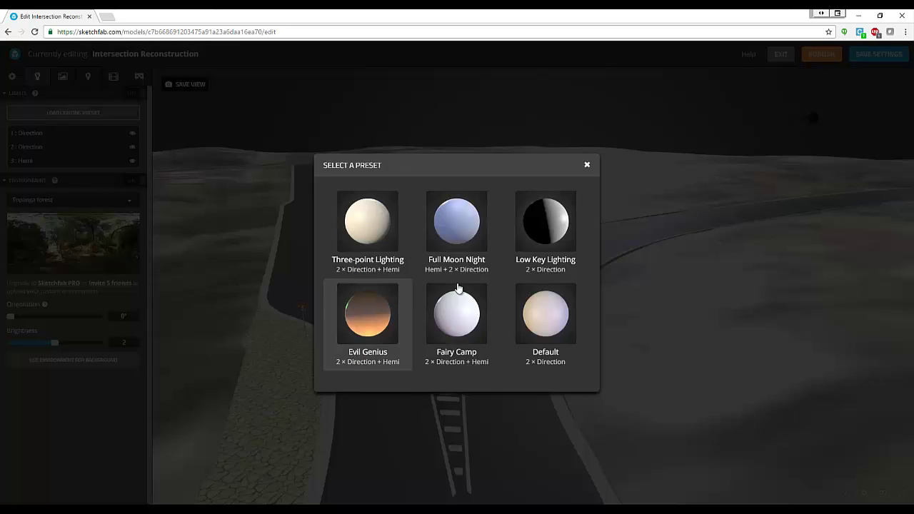
pyautogui.click(527, 235)
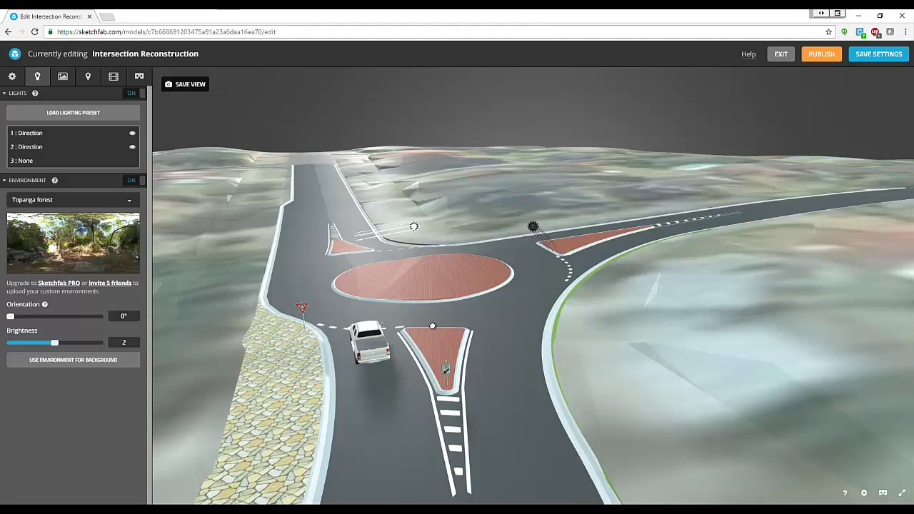
pyautogui.moveTo(434, 327); pyautogui.dragTo(372, 325)
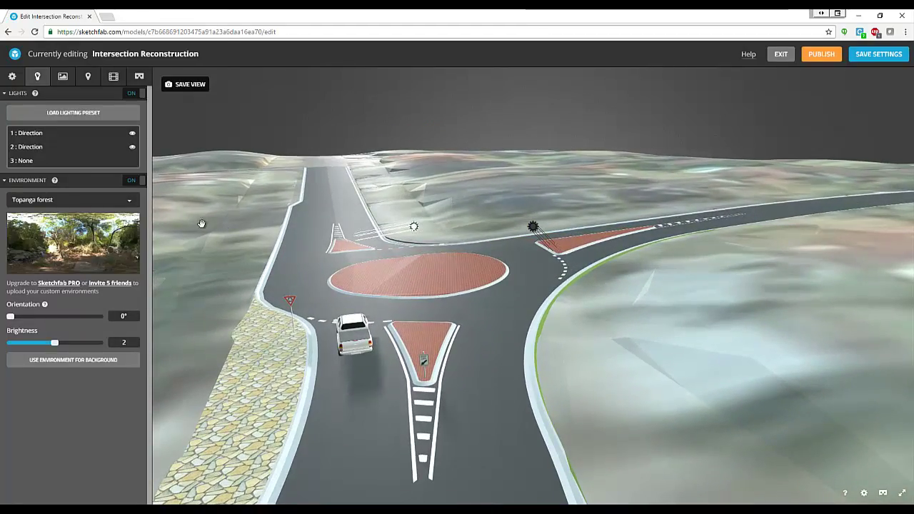
# Step: Reduce the intensity of the first directional light to near its minimum and open the second light's properties
pyautogui.click(47, 139)
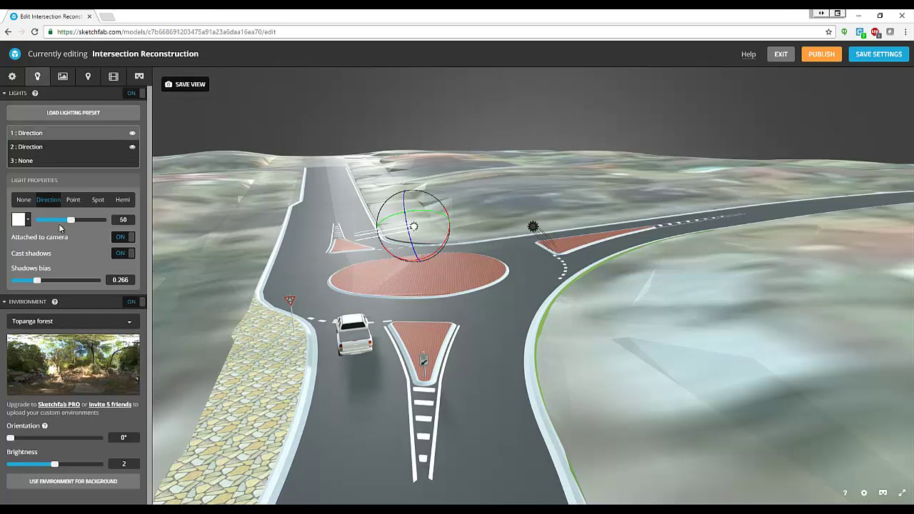
pyautogui.moveTo(74, 222); pyautogui.dragTo(40, 224)
pyautogui.click(26, 149)
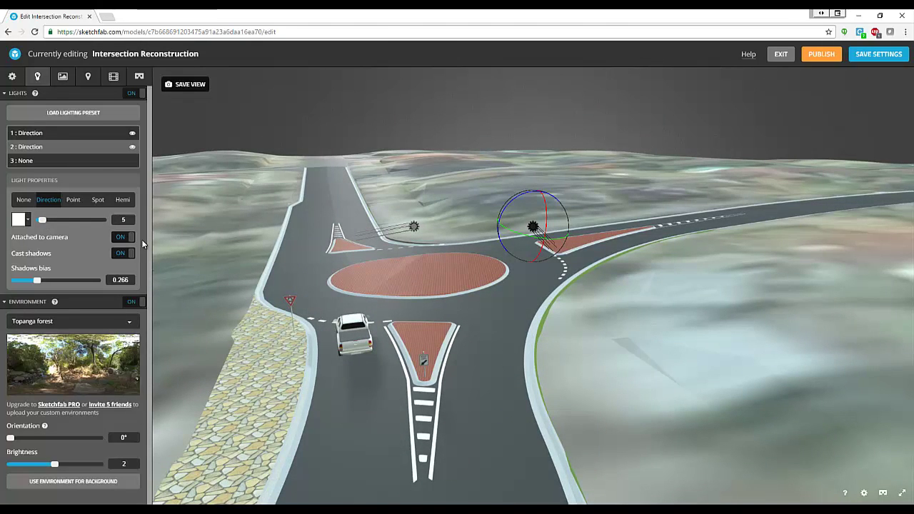
pyautogui.moveTo(404, 290); pyautogui.dragTo(417, 290)
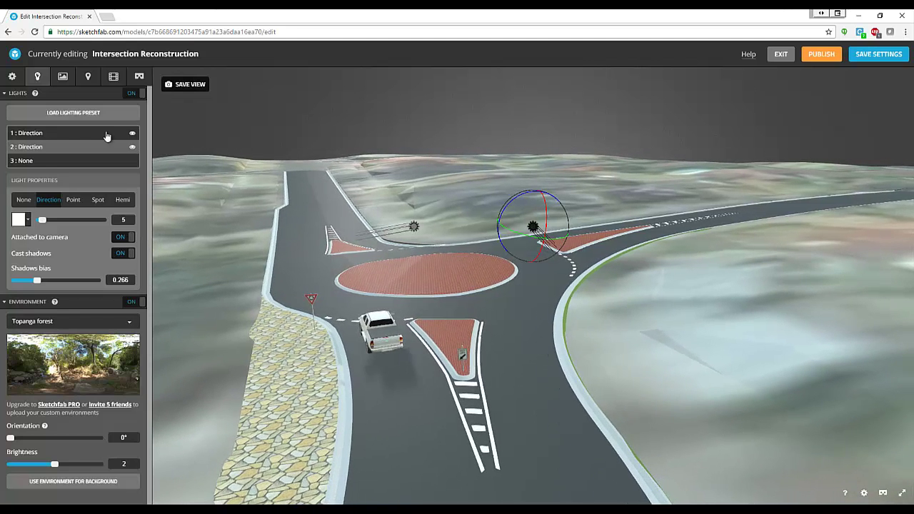
# Step: Save a closer view of the pickup and roundabout as the model's view, and publish the model with its settings saved
pyautogui.click(88, 80)
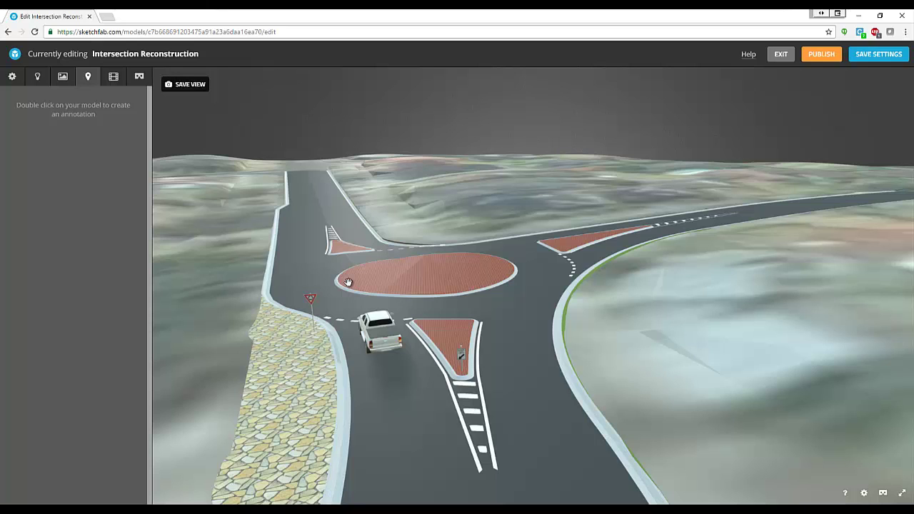
pyautogui.click(90, 79)
pyautogui.moveTo(369, 226); pyautogui.dragTo(369, 223)
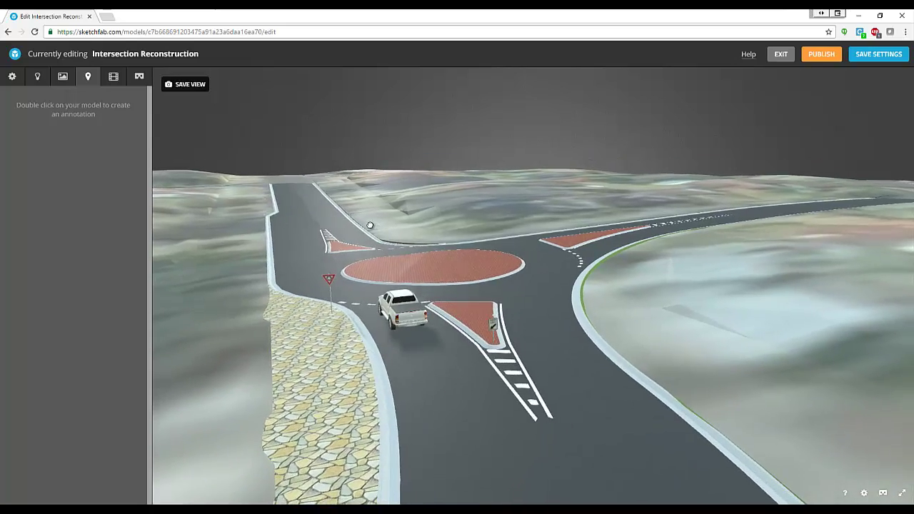
pyautogui.scroll(5, 391, 296)
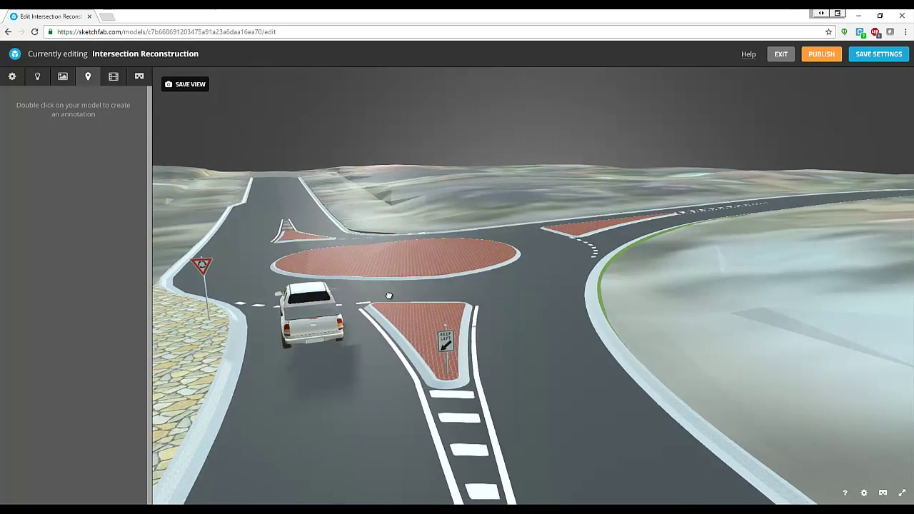
pyautogui.moveTo(390, 296); pyautogui.dragTo(394, 297)
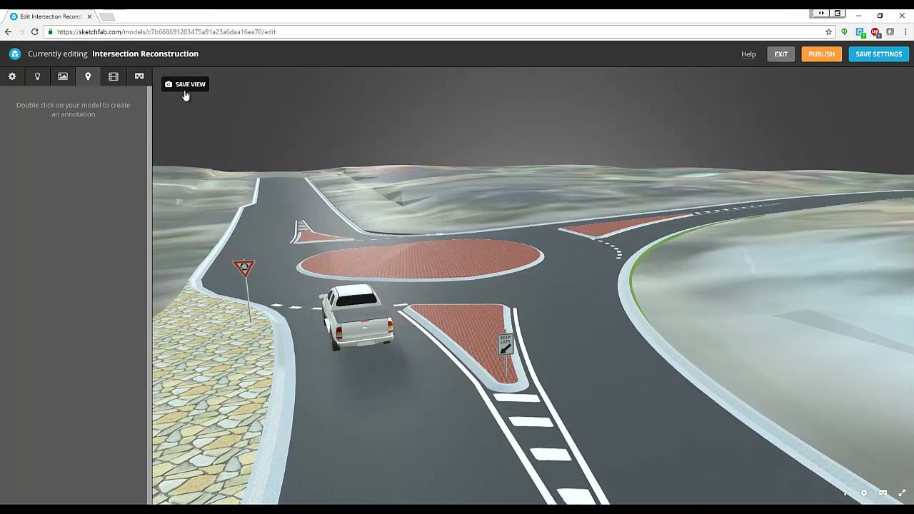
pyautogui.click(184, 86)
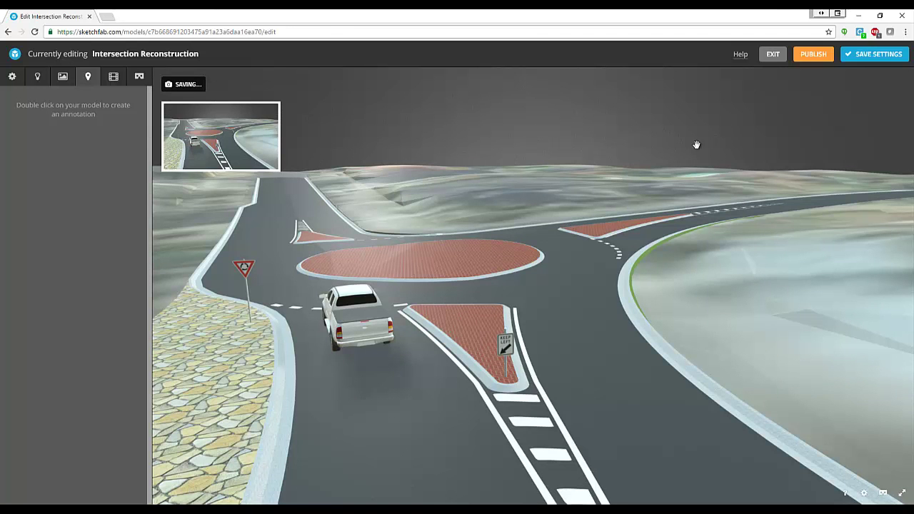
pyautogui.click(815, 54)
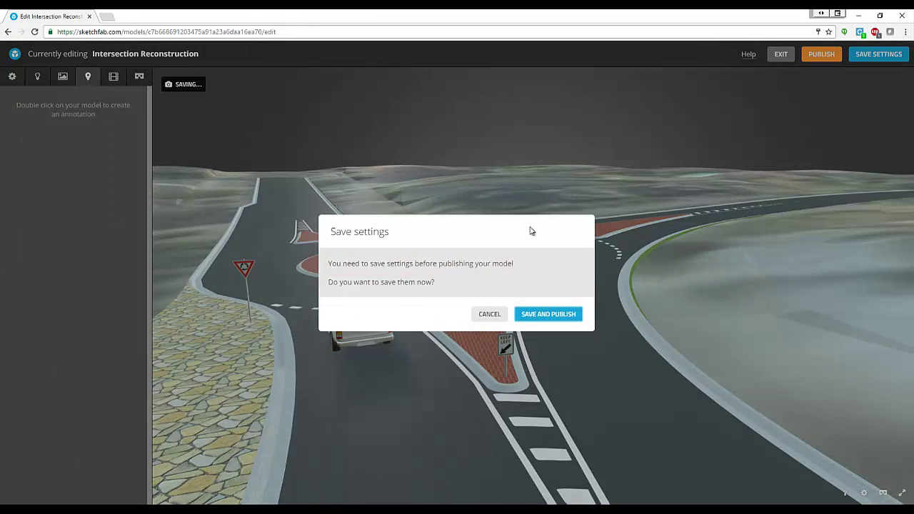
pyautogui.click(536, 311)
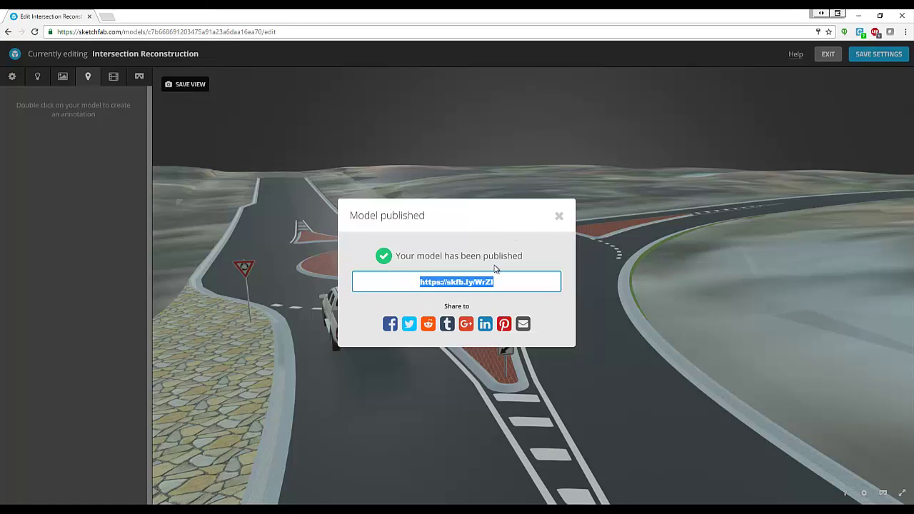
# Step: Copy the published model's share link and open it in a new browser tab
pyautogui.moveTo(494, 282); pyautogui.dragTo(397, 278)
pyautogui.moveTo(419, 283); pyautogui.dragTo(503, 280)
pyautogui.hotkey('ctrl', 'c')
pyautogui.click(107, 17)
pyautogui.hotkey('ctrl', 'v')
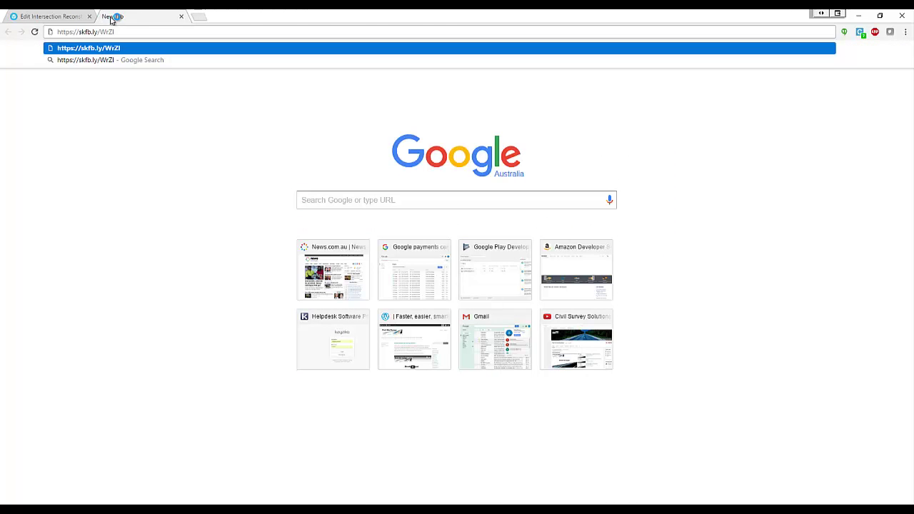
pyautogui.press('Return')
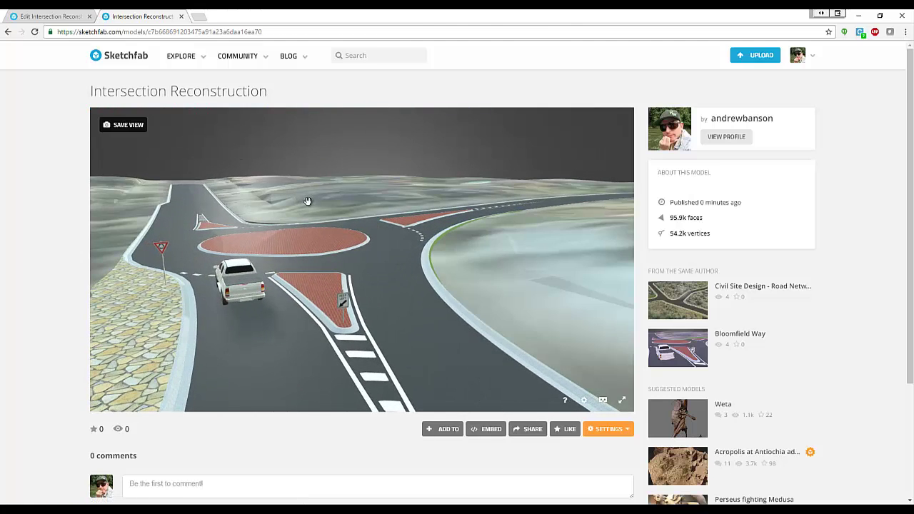
# Step: Examine the published roundabout model from several angles, including a close view of the pickup and Keep Left sign
pyautogui.moveTo(307, 211); pyautogui.dragTo(300, 257)
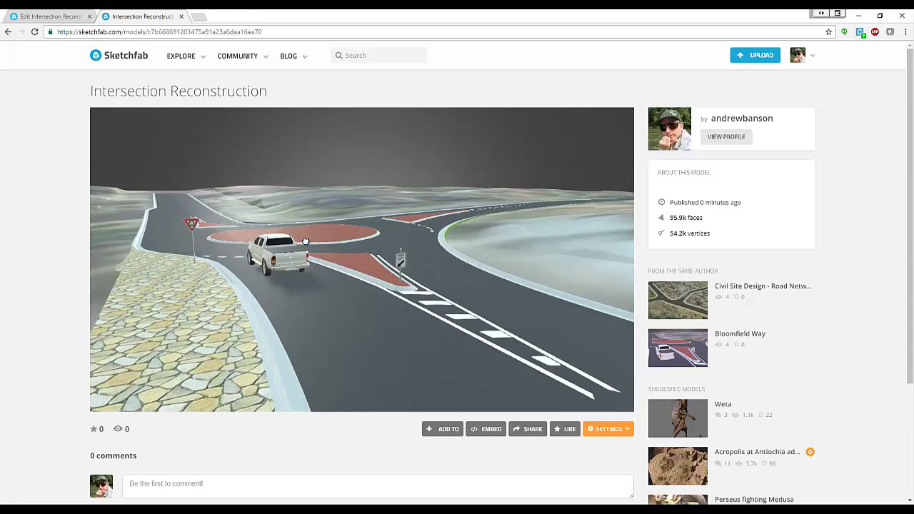
pyautogui.doubleClick(300, 255)
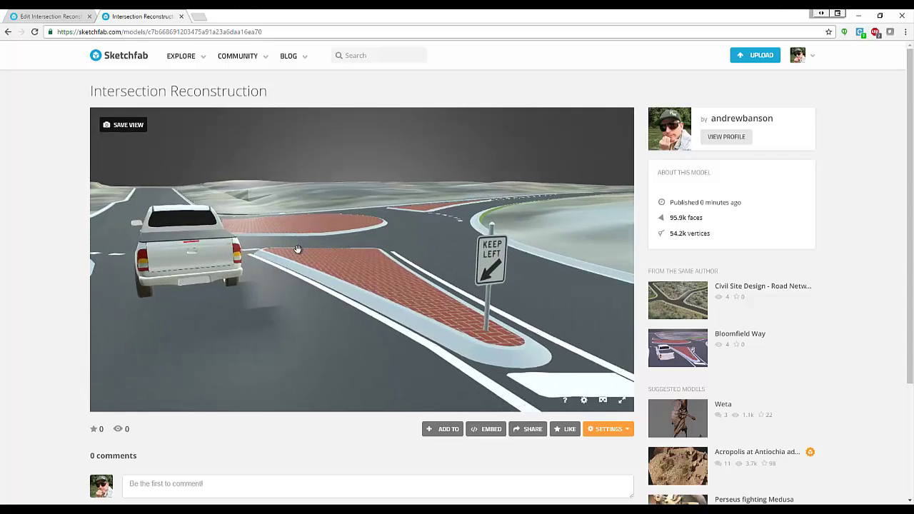
pyautogui.scroll(-5, 297, 248)
pyautogui.moveTo(297, 248); pyautogui.dragTo(447, 312)
pyautogui.scroll(-3, 307, 285)
pyautogui.moveTo(307, 284); pyautogui.dragTo(269, 252)
pyautogui.scroll(3, 248, 260)
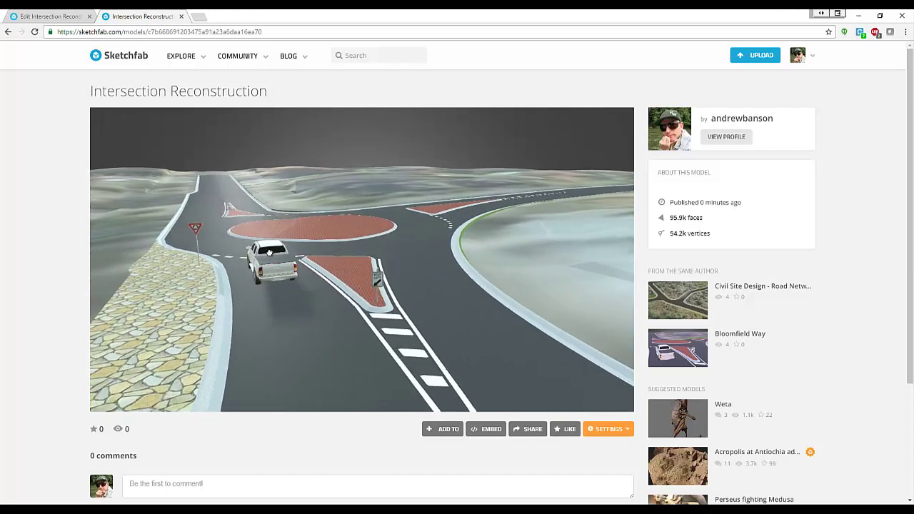
pyautogui.moveTo(270, 251); pyautogui.dragTo(294, 266, button='right')
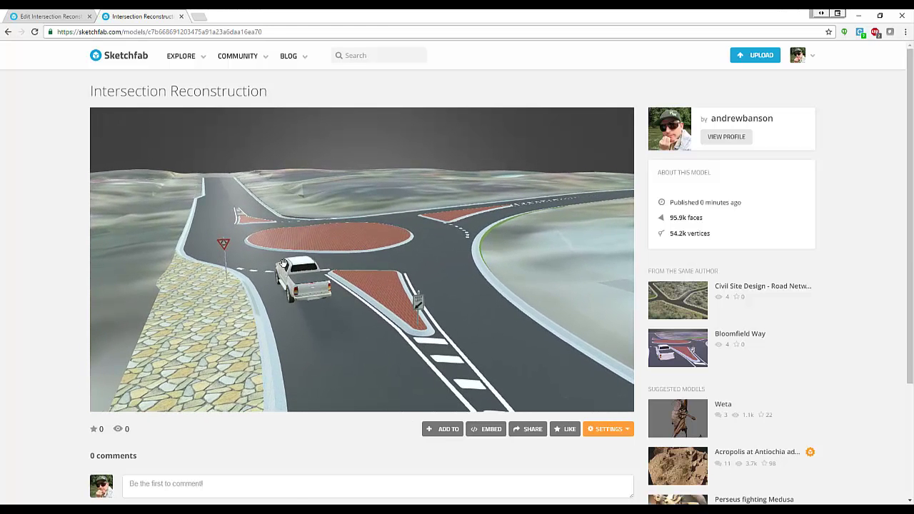
# Step: Switch the published model's navigation to First Person and try moving around at different walking speeds
pyautogui.click(603, 402)
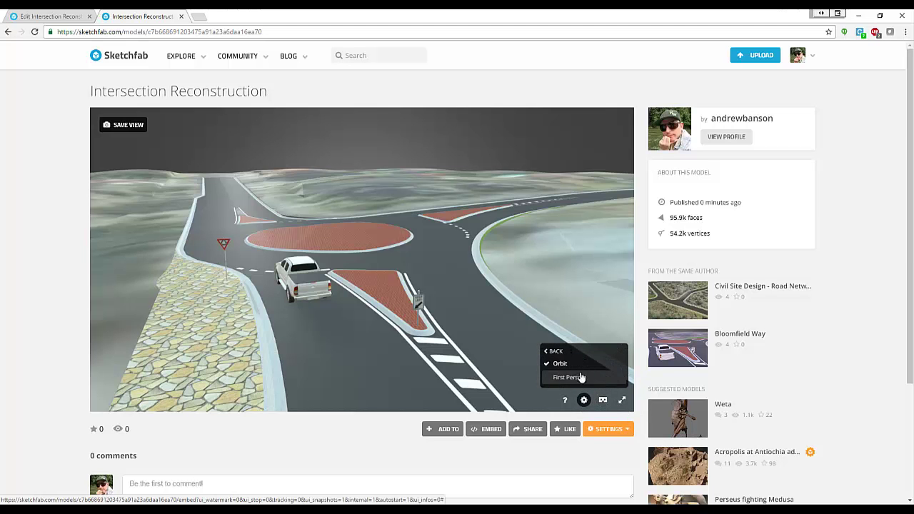
pyautogui.click(565, 380)
pyautogui.press('Up')
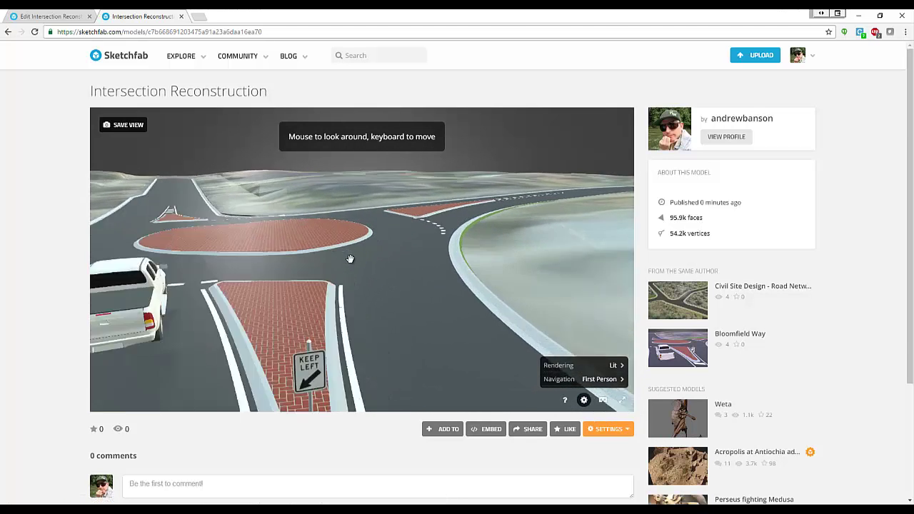
pyautogui.press('Down')
pyautogui.scroll(1, 349, 249)
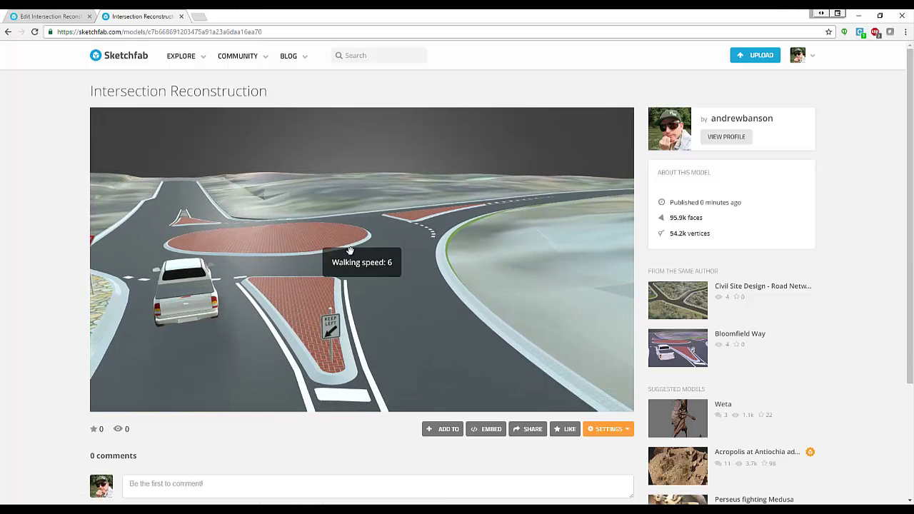
pyautogui.press('Left')
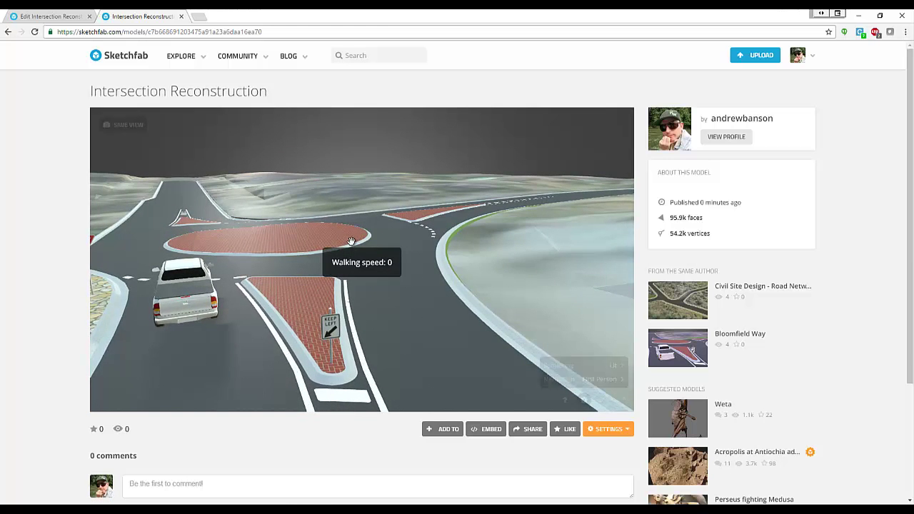
pyautogui.scroll(-2, 351, 239)
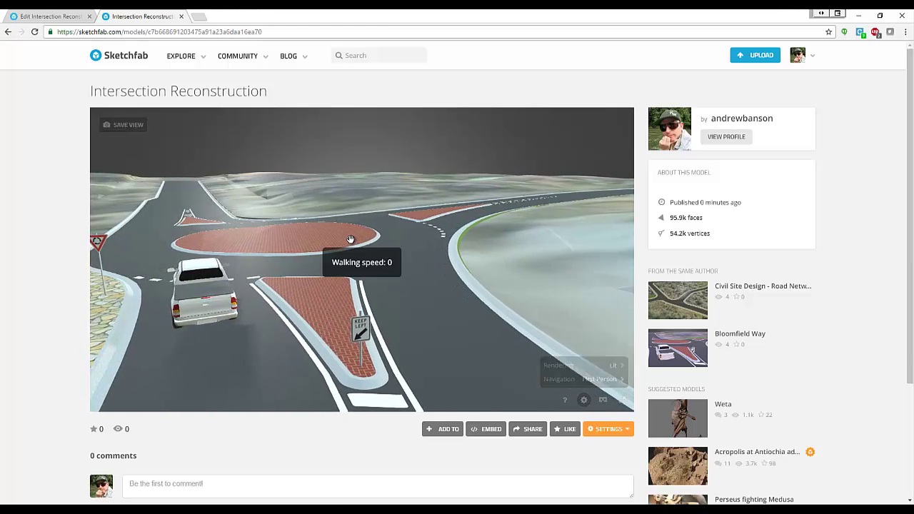
# Step: Walk through the intersection in first person, looking at the pickup, the splitter island and the central roundabout
pyautogui.press('Up')
pyautogui.moveTo(465, 237); pyautogui.dragTo(439, 229)
pyautogui.press('Right')
pyautogui.press('Up')
pyautogui.moveTo(464, 219)
pyautogui.mouseDown()
pyautogui.moveTo(127, 230)
pyautogui.moveTo(475, 241)
pyautogui.moveTo(436, 228)
pyautogui.moveTo(486, 228)
pyautogui.moveTo(443, 221)
pyautogui.moveTo(181, 229)
pyautogui.moveTo(235, 219)
pyautogui.mouseUp()
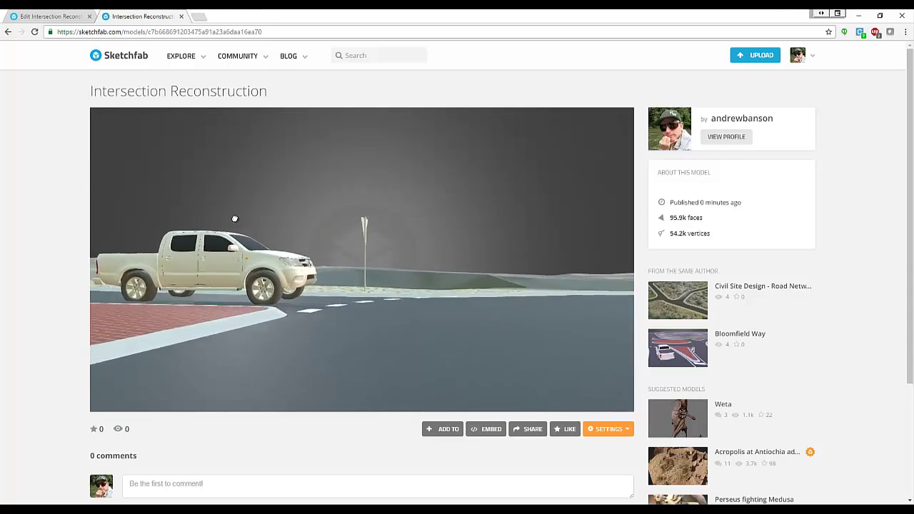
pyautogui.scroll(-3, 66, 388)
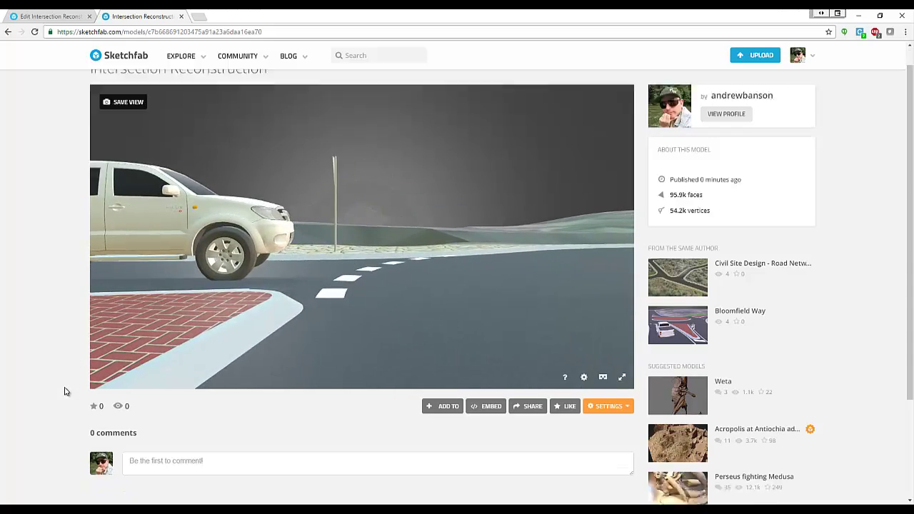
pyautogui.scroll(3, 76, 370)
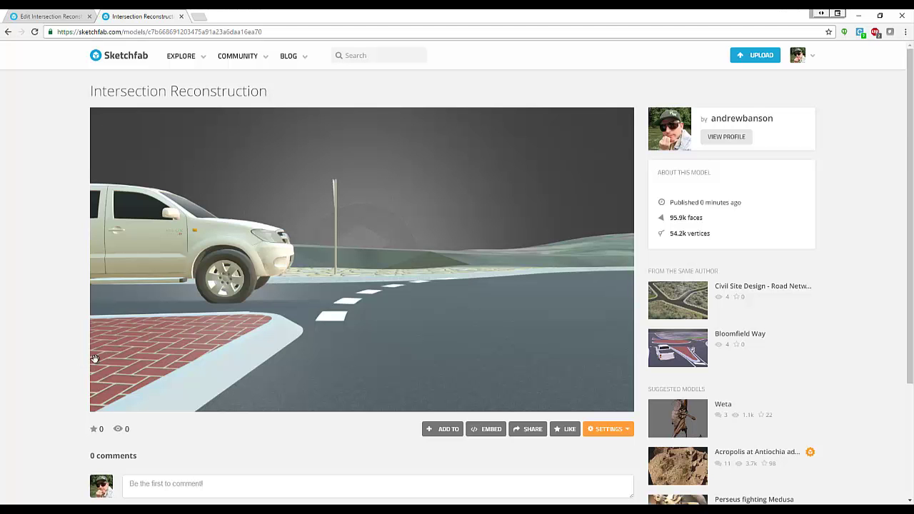
pyautogui.moveTo(179, 302); pyautogui.dragTo(369, 212)
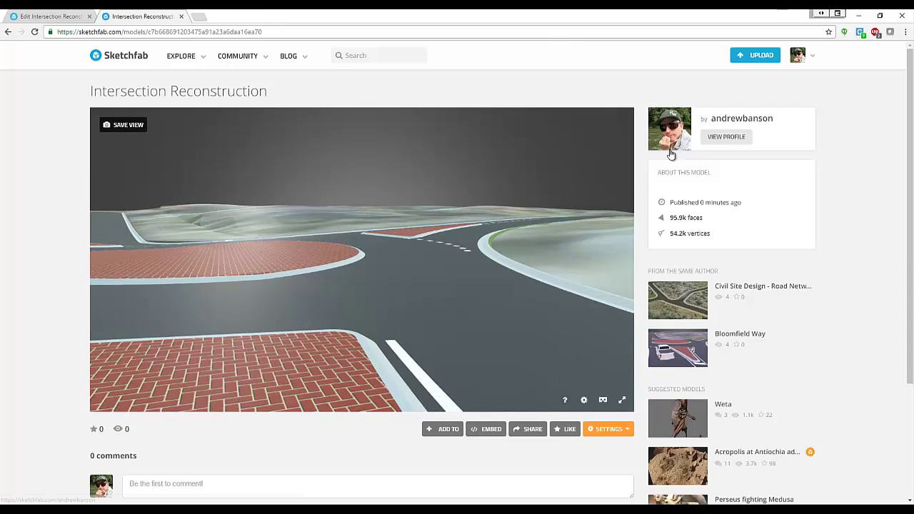
# Step: Return to the Model Viewer in AutoCAD Civil 3D, review the roundabout and its OBJ Output command, and close the viewer
pyautogui.click(859, 16)
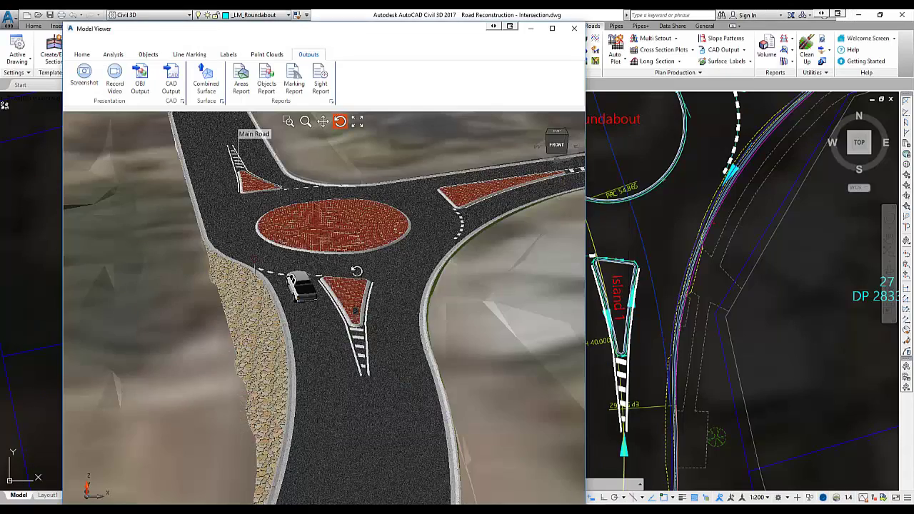
pyautogui.moveTo(356, 271); pyautogui.dragTo(377, 273)
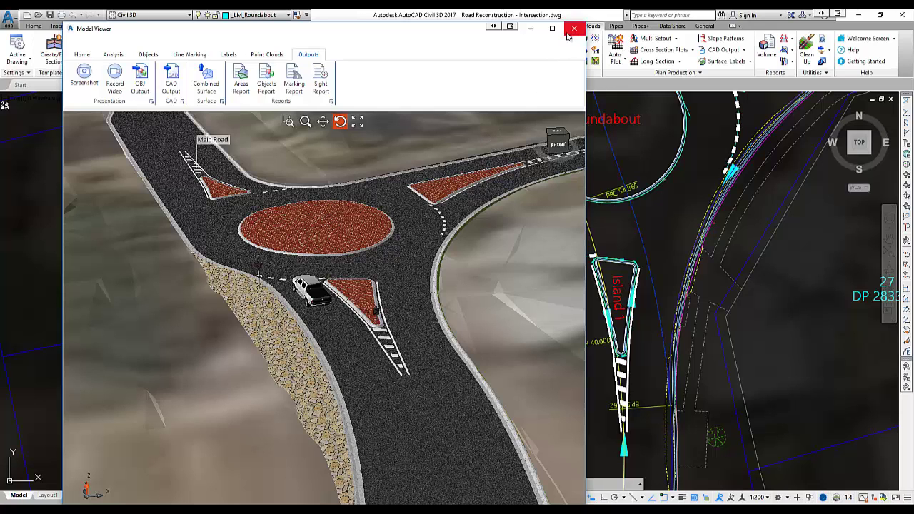
pyautogui.click(140, 92)
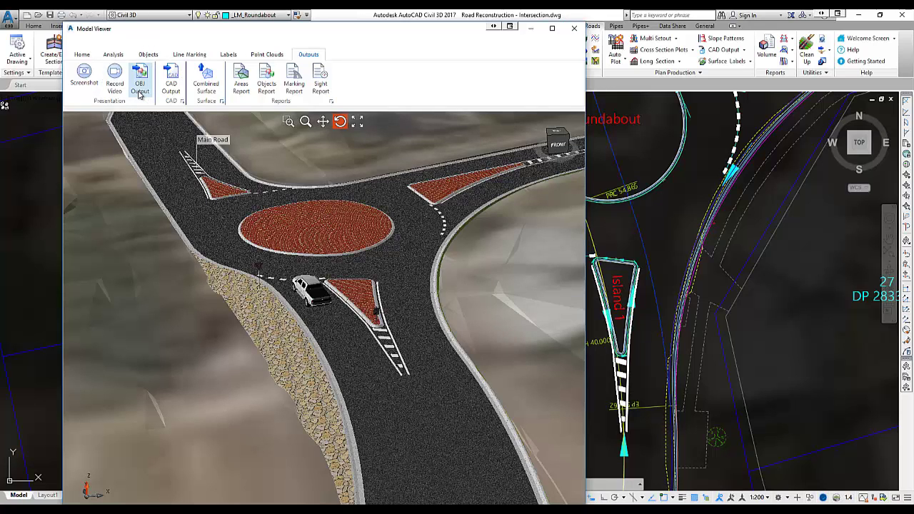
pyautogui.click(574, 28)
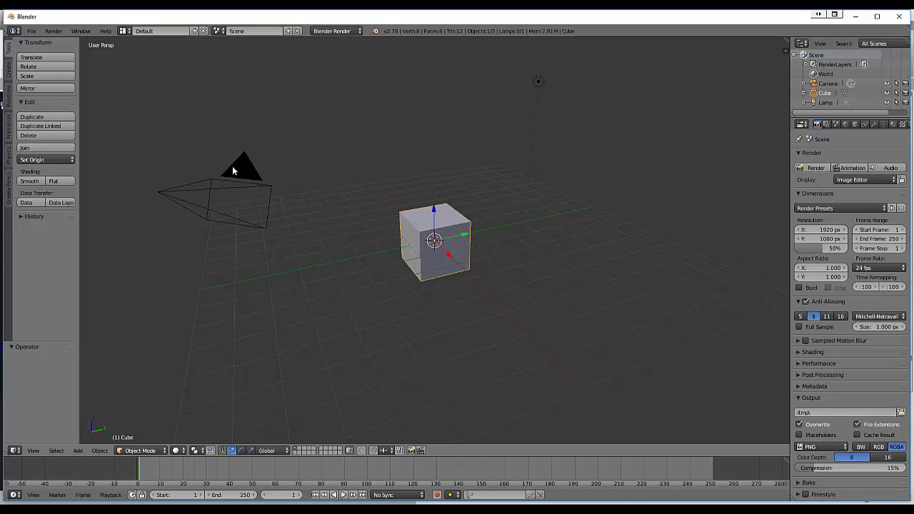
# Step: In Blender, delete the default cube, camera and lamp from the scene
pyautogui.rightClick(241, 169)
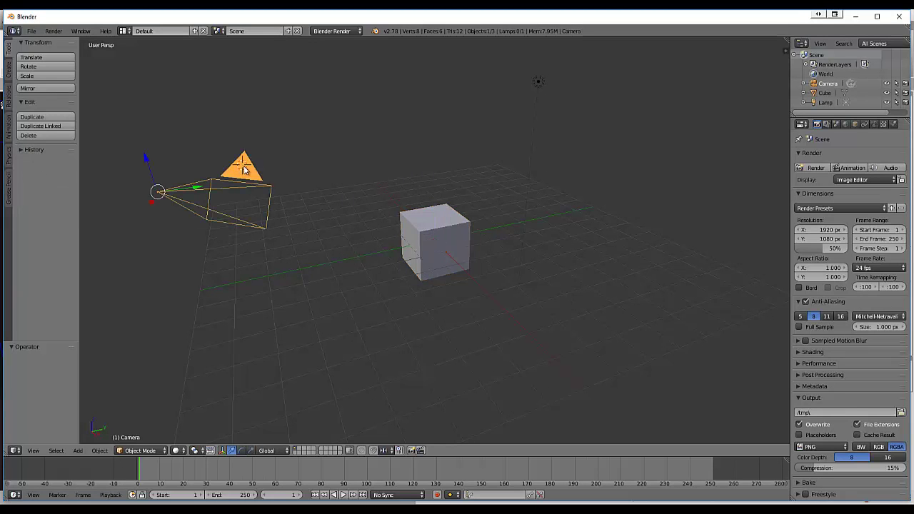
pyautogui.rightClick(436, 241)
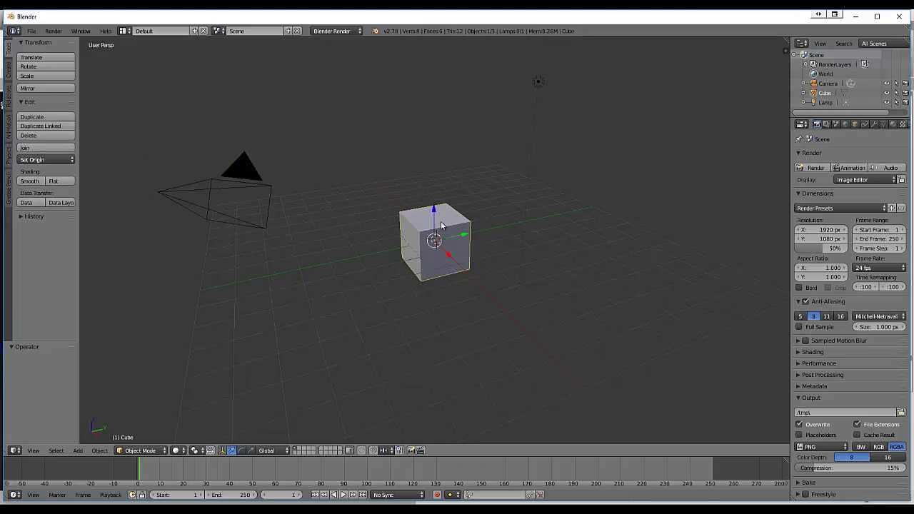
pyautogui.press('x')
pyautogui.click(427, 222)
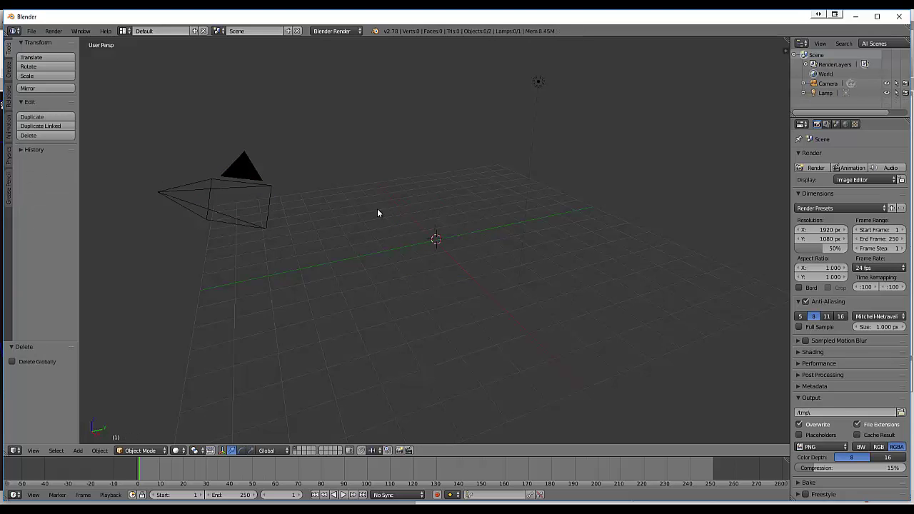
pyautogui.rightClick(251, 175)
pyautogui.press('x')
pyautogui.press('x')
pyautogui.click(247, 172)
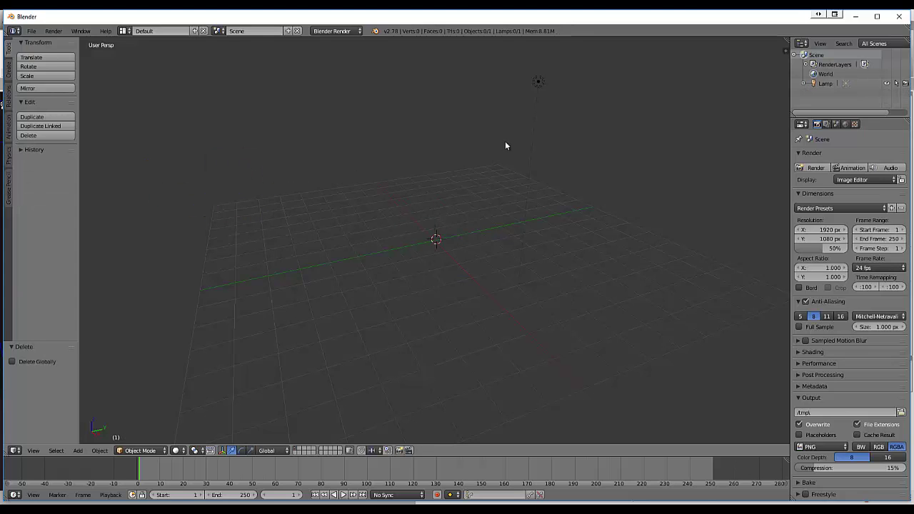
pyautogui.press('x')
pyautogui.press('x')
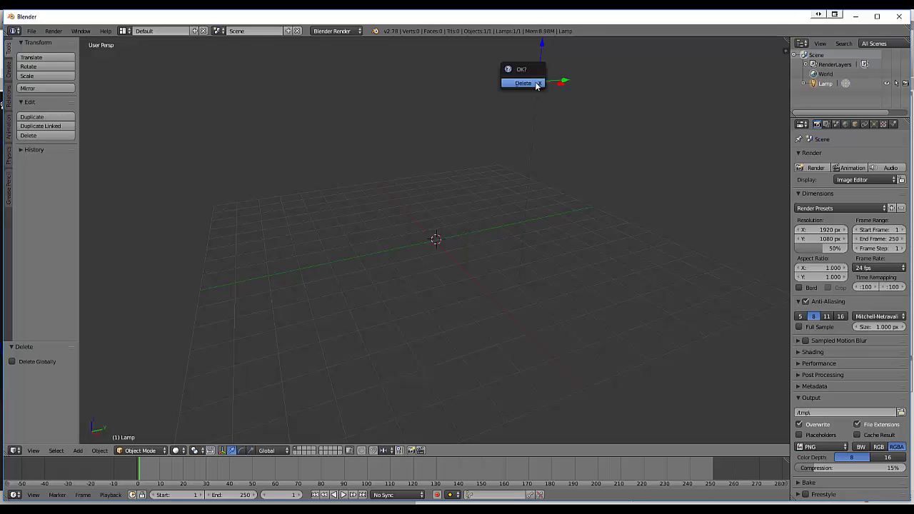
pyautogui.click(534, 86)
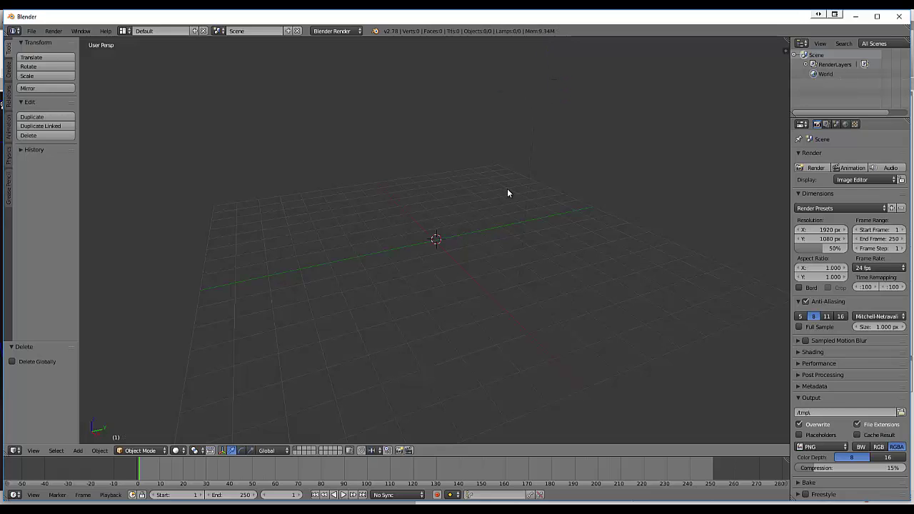
# Step: Show the 3D view's properties and set its clip end distance to 10000
pyautogui.press('n')
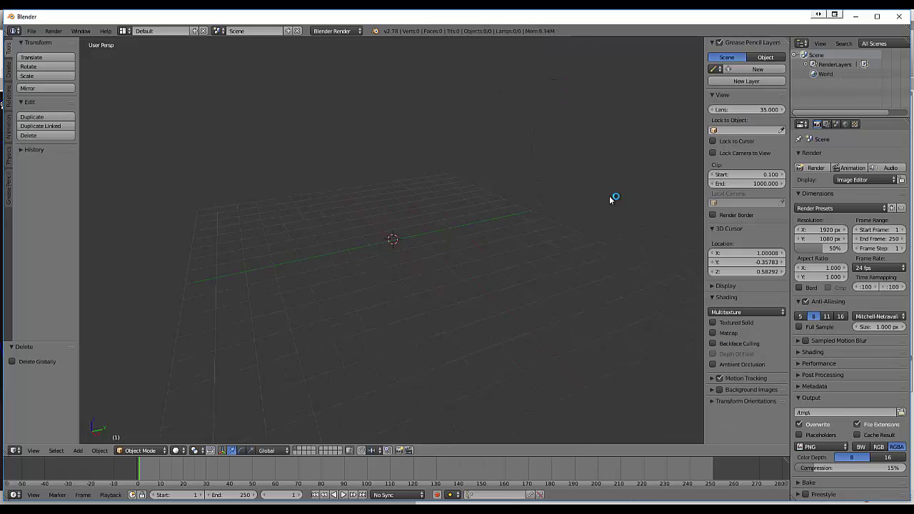
pyautogui.click(772, 184)
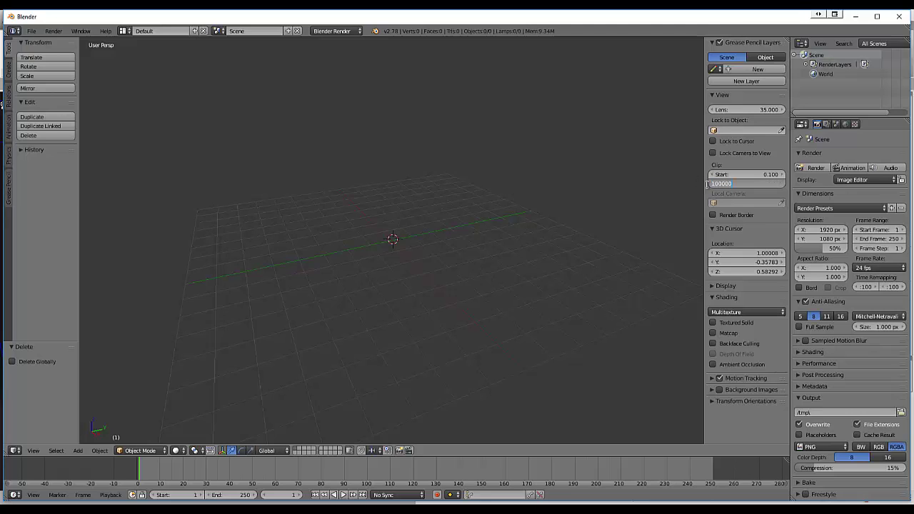
pyautogui.write('10000')
pyautogui.press('Return')
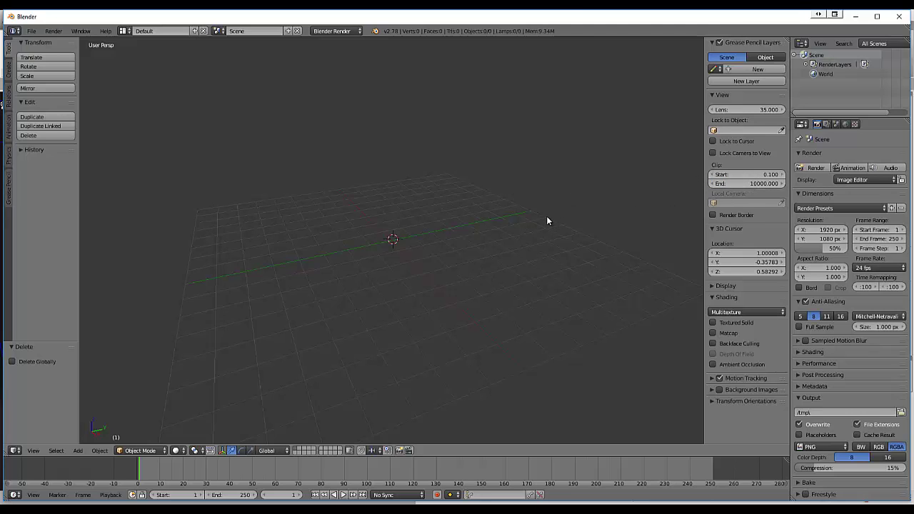
# Step: Hide the 3D view's properties and select IntersectionReconstruction.obj in the _CSD Models folder for a Wavefront OBJ import
pyautogui.press('n')
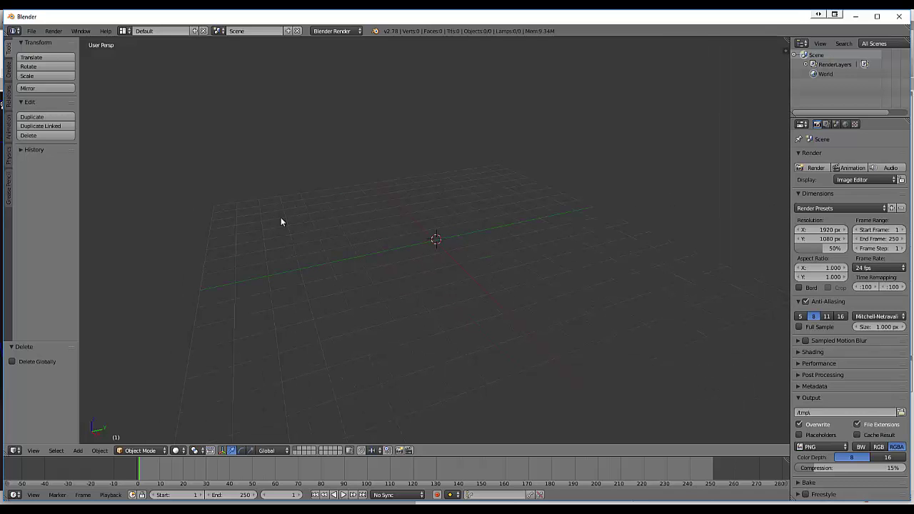
pyautogui.click(31, 32)
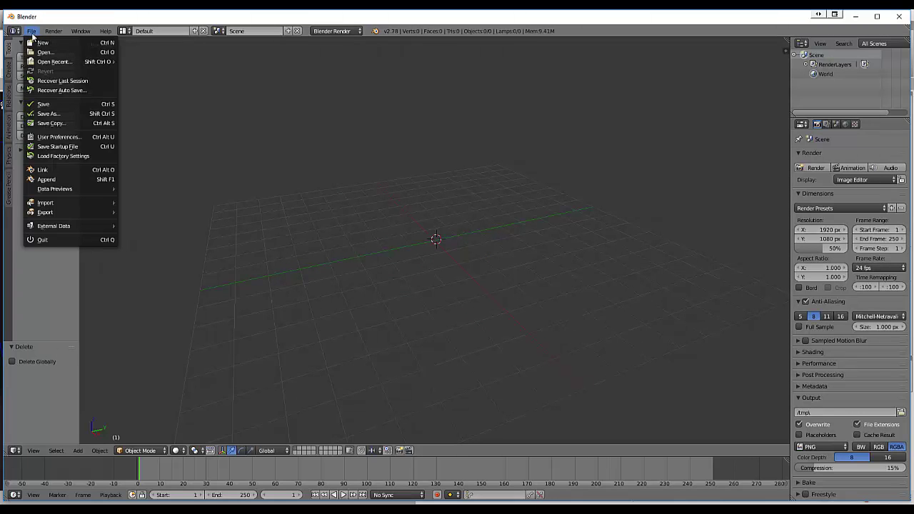
pyautogui.moveTo(61, 204)
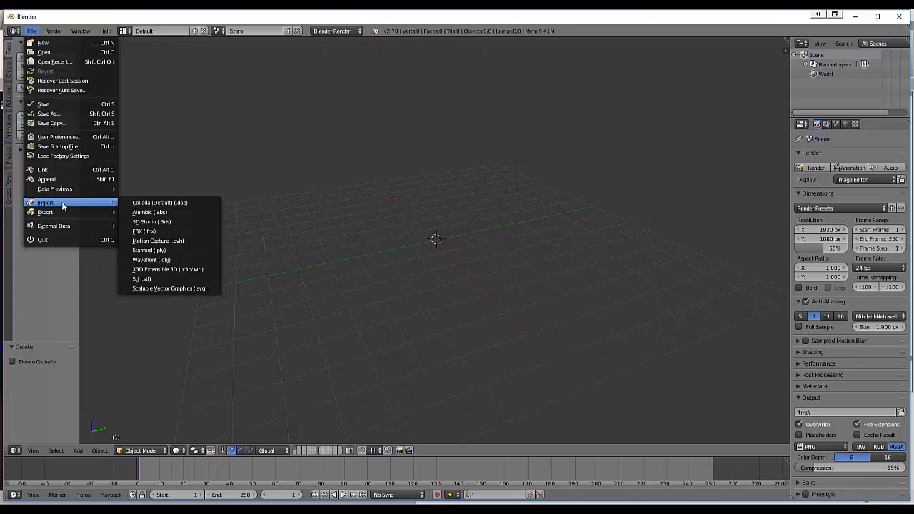
pyautogui.click(178, 260)
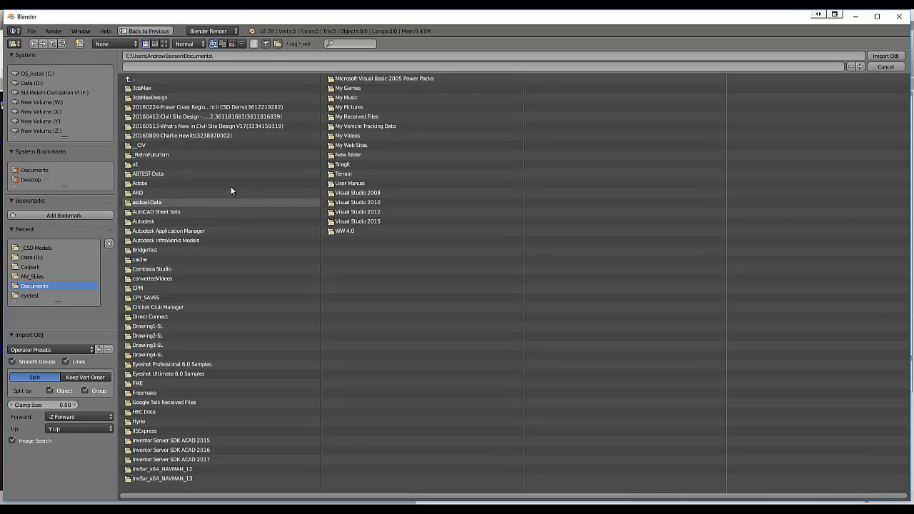
pyautogui.click(37, 248)
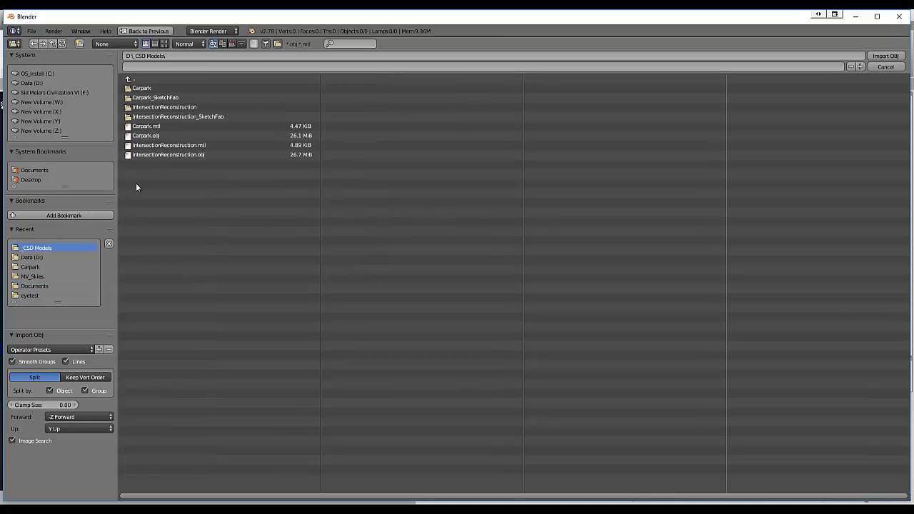
pyautogui.click(181, 155)
pyautogui.press('ctrl')
pyautogui.press('ctrl')
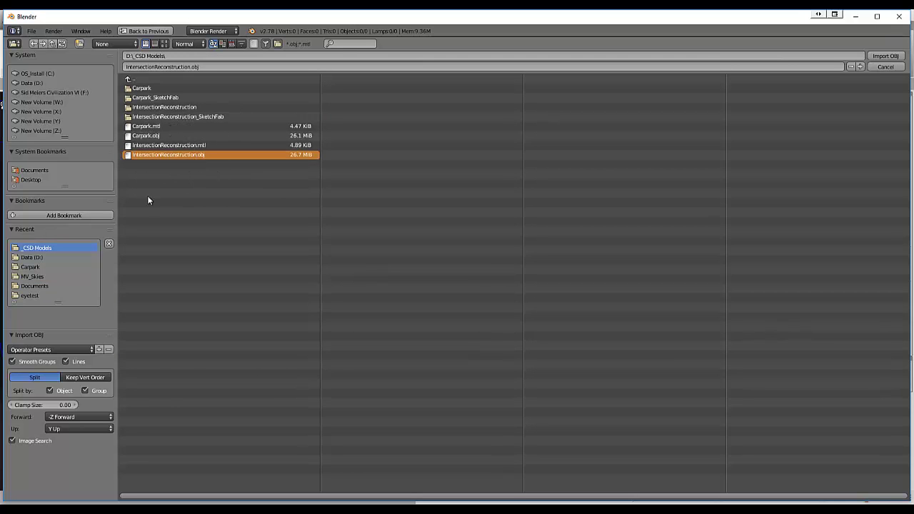
# Step: Set the import axes to Y Forward with Z Up and import the OBJ model
pyautogui.click(77, 418)
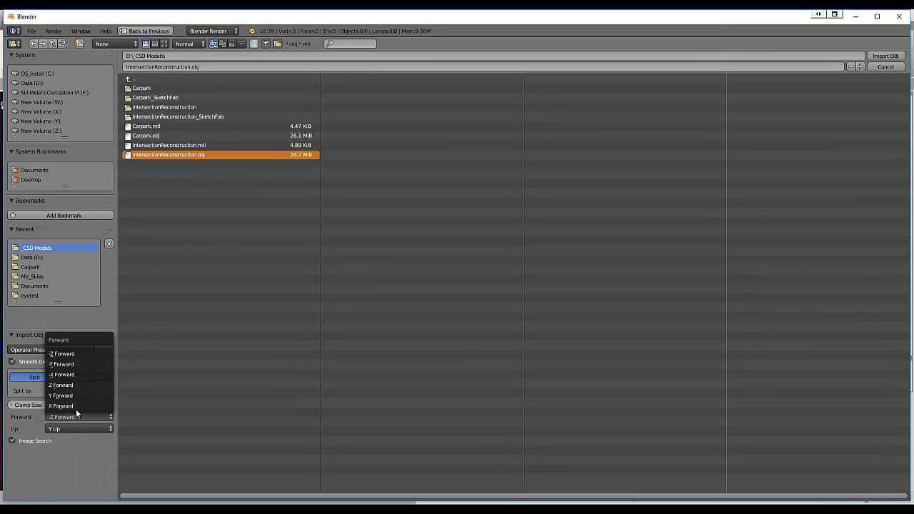
pyautogui.click(75, 394)
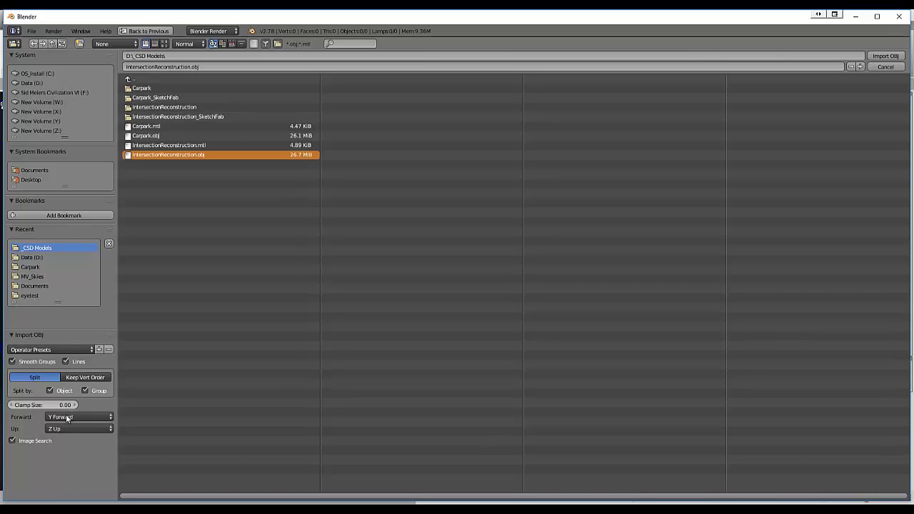
pyautogui.press('ctrl')
pyautogui.click(881, 57)
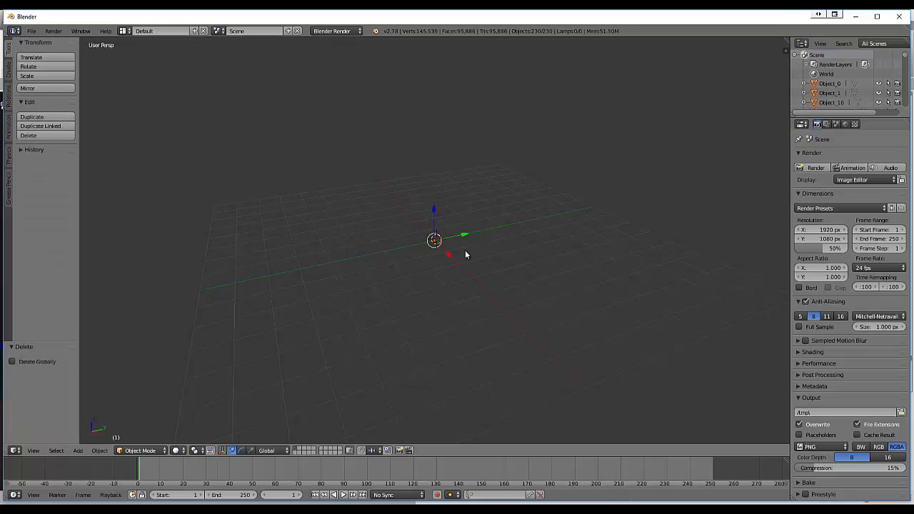
# Step: Shift the imported objects about 2.6 units along X and view the roundabout and its approach roads up close
pyautogui.moveTo(448, 257); pyautogui.dragTo(451, 260)
pyautogui.moveTo(441, 255); pyautogui.dragTo(455, 277, button='middle')
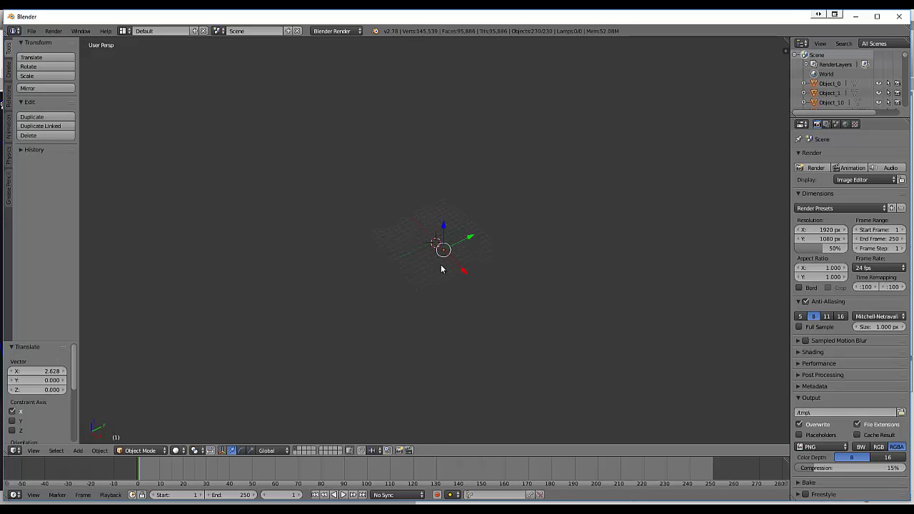
pyautogui.scroll(-8, 441, 261)
pyautogui.scroll(-6, 441, 261)
pyautogui.scroll(5, 400, 168)
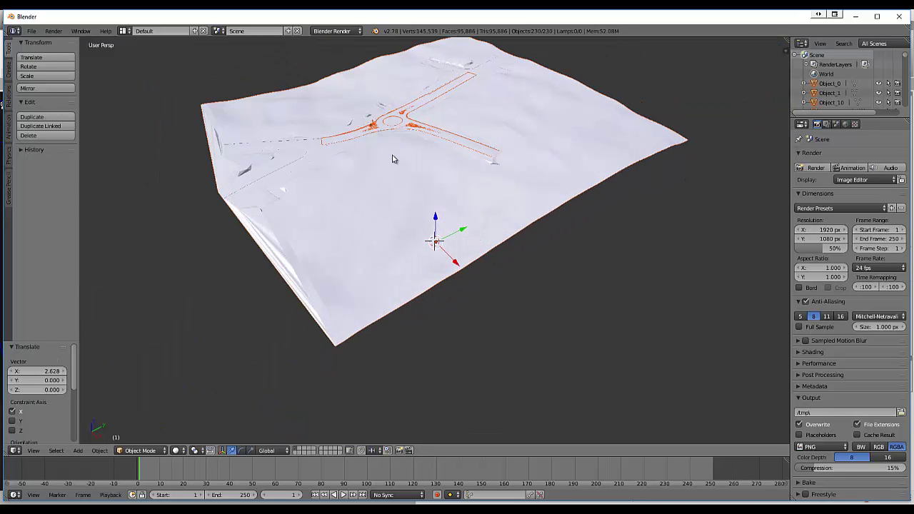
pyautogui.keyDown('shift'); pyautogui.rightClick(392, 157); pyautogui.keyUp('shift')
pyautogui.scroll(7, 400, 161)
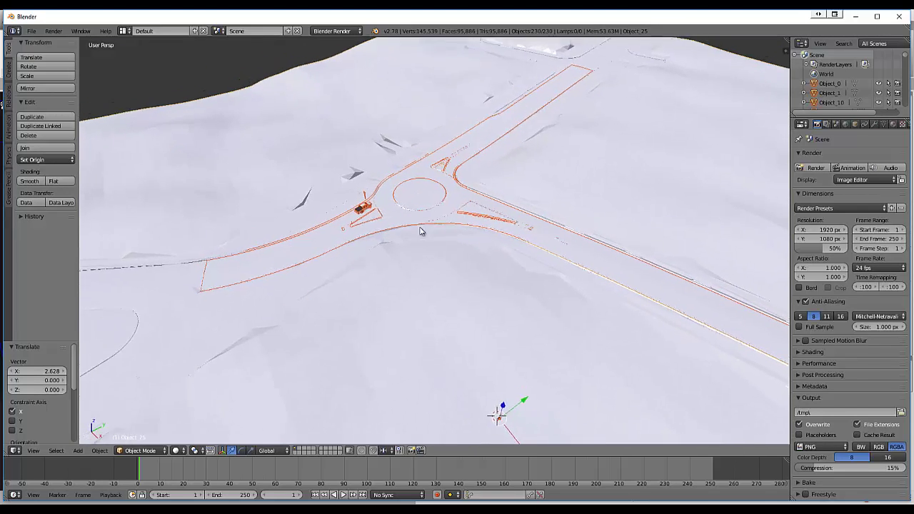
pyautogui.moveTo(420, 231); pyautogui.dragTo(424, 290, button='middle')
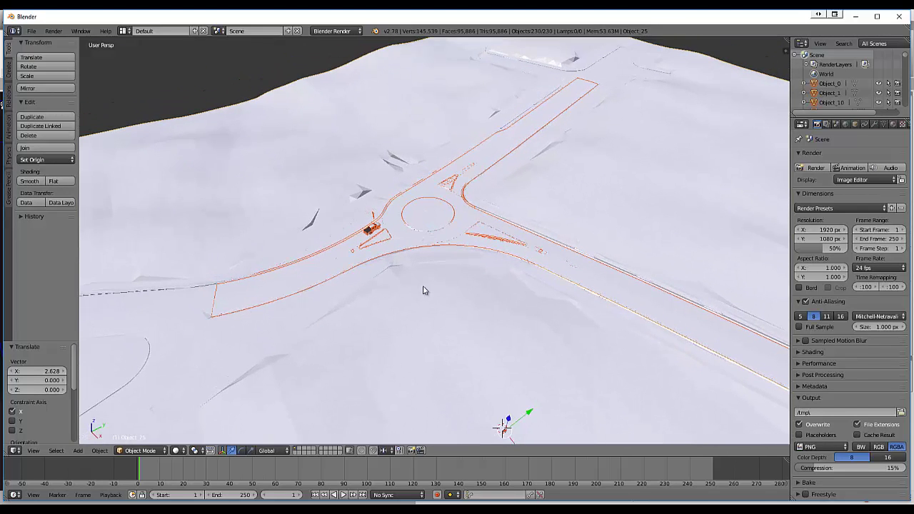
pyautogui.moveTo(409, 250); pyautogui.dragTo(489, 237, button='middle')
pyautogui.moveTo(505, 202); pyautogui.dragTo(471, 239, button='middle')
pyautogui.scroll(1, 482, 245)
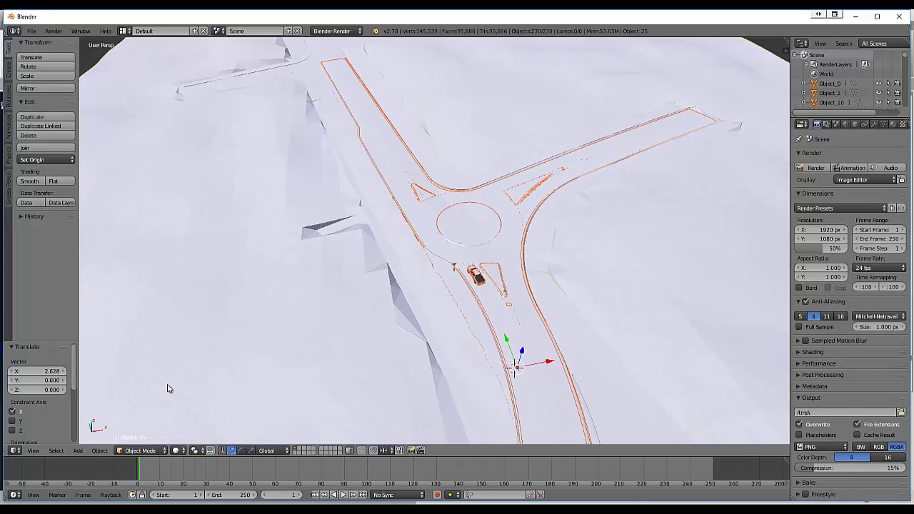
# Step: Add a sun lamp, raise it, and move it about -92.3 units along X and 52 units along Y
pyautogui.click(78, 451)
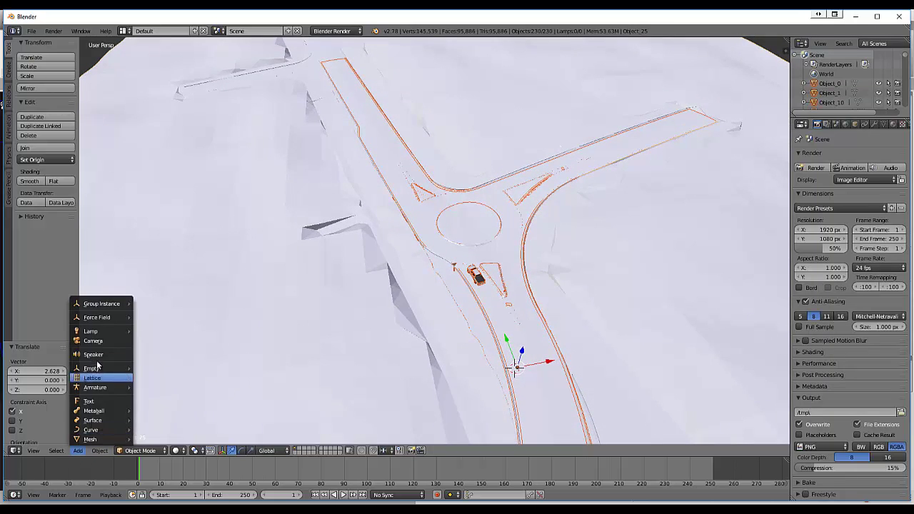
pyautogui.moveTo(106, 333)
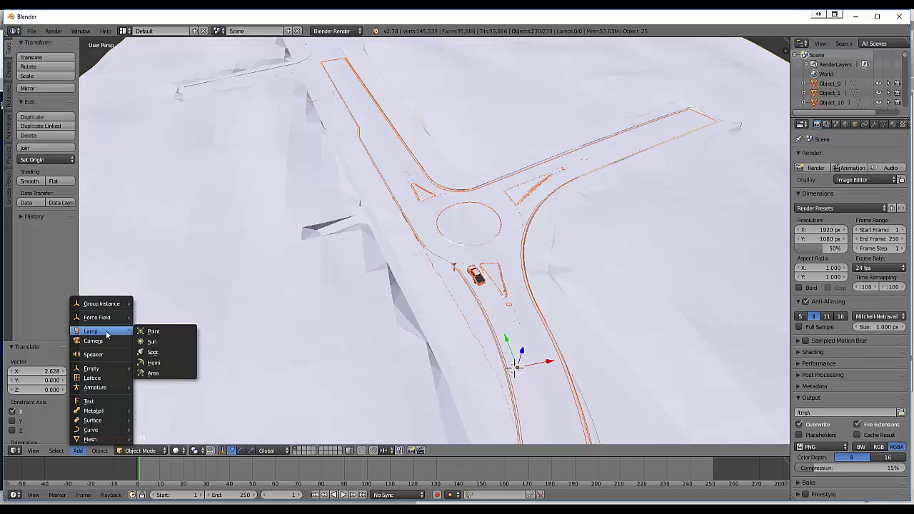
pyautogui.click(172, 343)
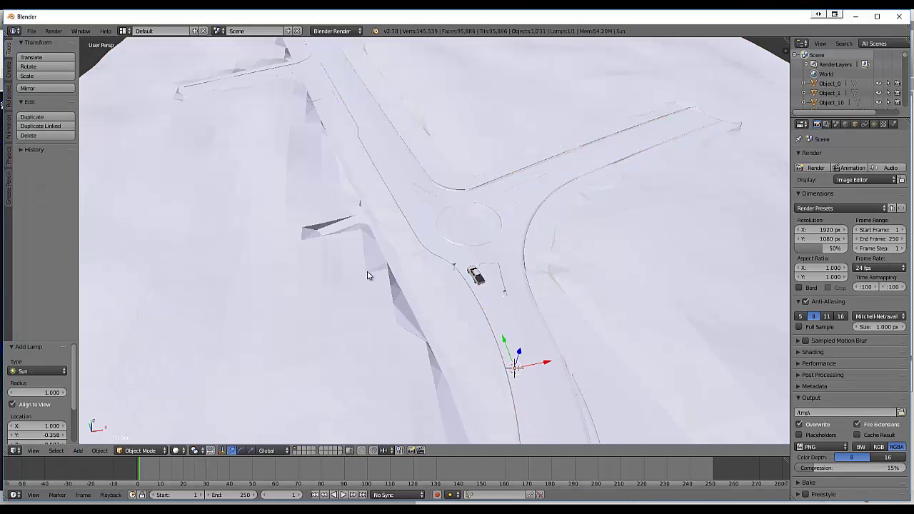
pyautogui.moveTo(521, 355); pyautogui.dragTo(530, 150)
pyautogui.moveTo(600, 171); pyautogui.dragTo(257, 138)
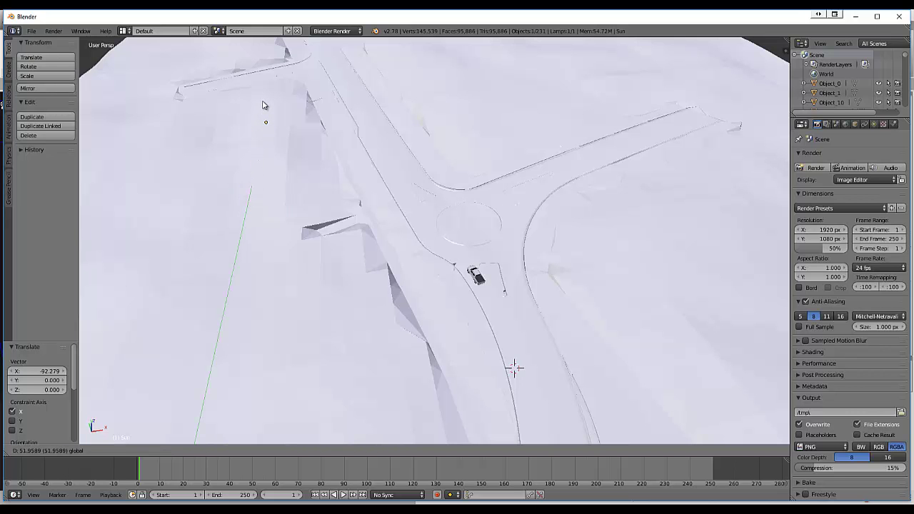
pyautogui.moveTo(262, 105); pyautogui.dragTo(262, 105)
# Step: Raise the sun lamp about 87.6 units and move it about -90.4 units along Y
pyautogui.scroll(-6, 400, 254)
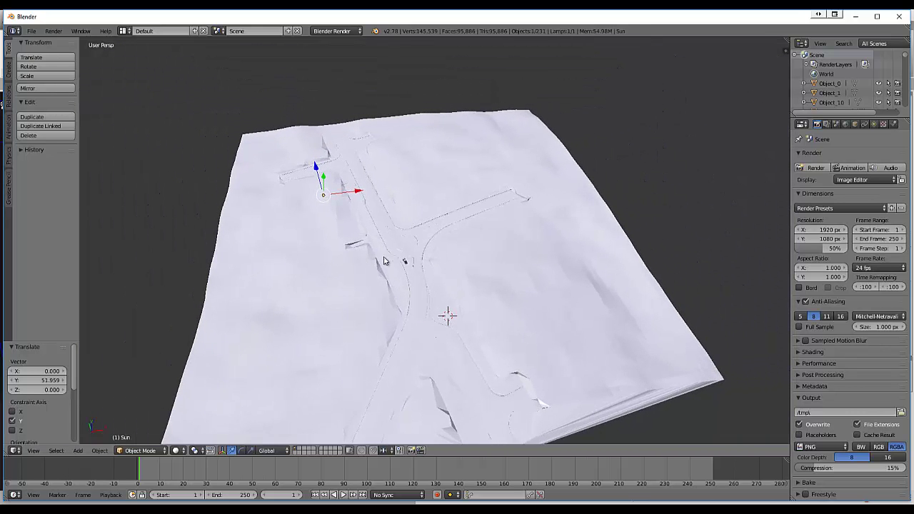
pyautogui.moveTo(383, 261); pyautogui.dragTo(339, 245, button='middle')
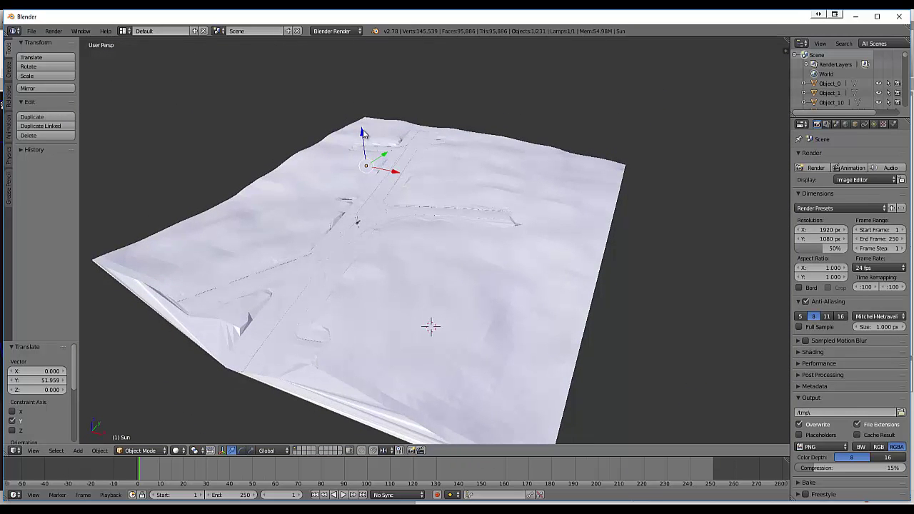
pyautogui.moveTo(363, 134); pyautogui.dragTo(345, 434)
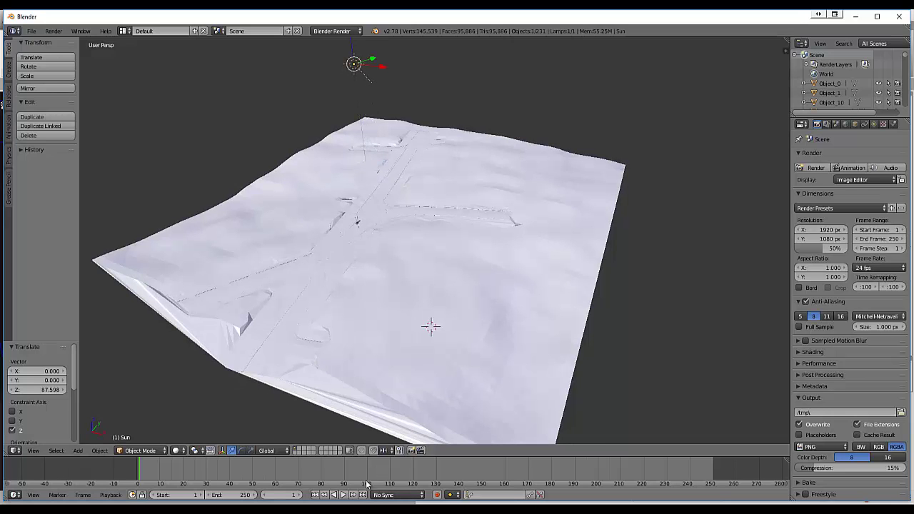
pyautogui.moveTo(373, 61); pyautogui.dragTo(288, 88)
# Step: Display the viewport in Rendered shading and examine the roundabout, pickup and splitter island near the stone-paved verge
pyautogui.moveTo(351, 228); pyautogui.dragTo(379, 236, button='middle')
pyautogui.scroll(5, 379, 235)
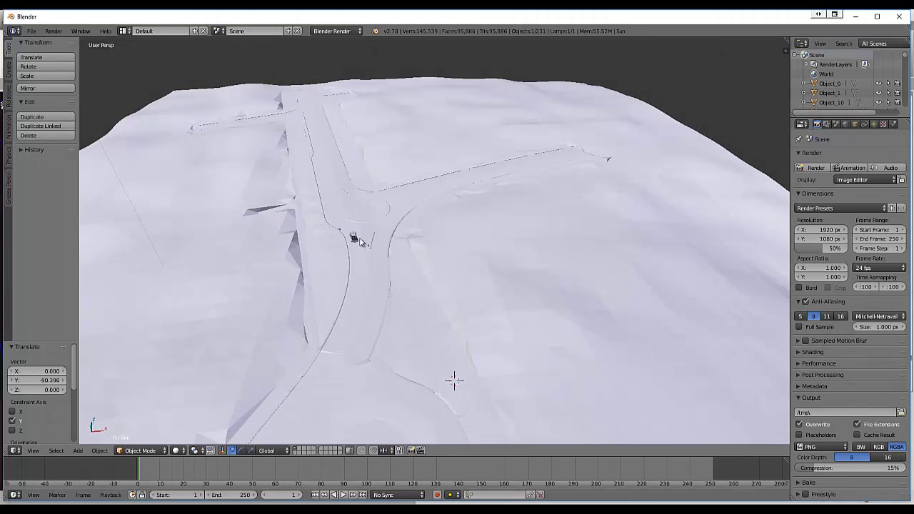
pyautogui.click(182, 450)
pyautogui.click(208, 395)
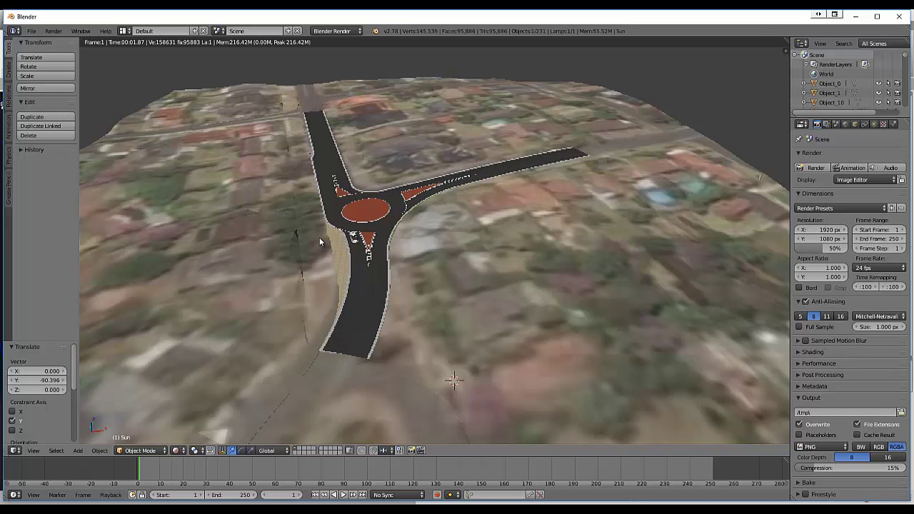
pyautogui.scroll(5, 311, 230)
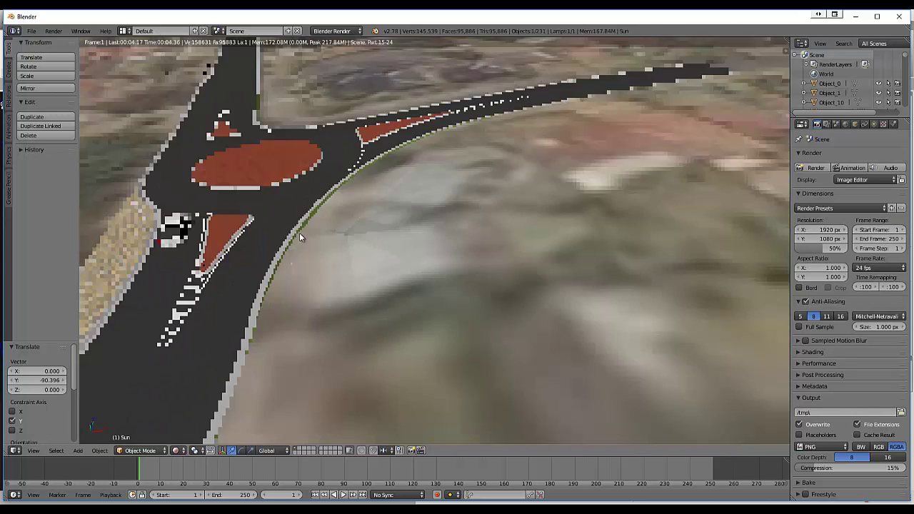
pyautogui.scroll(-2, 275, 217)
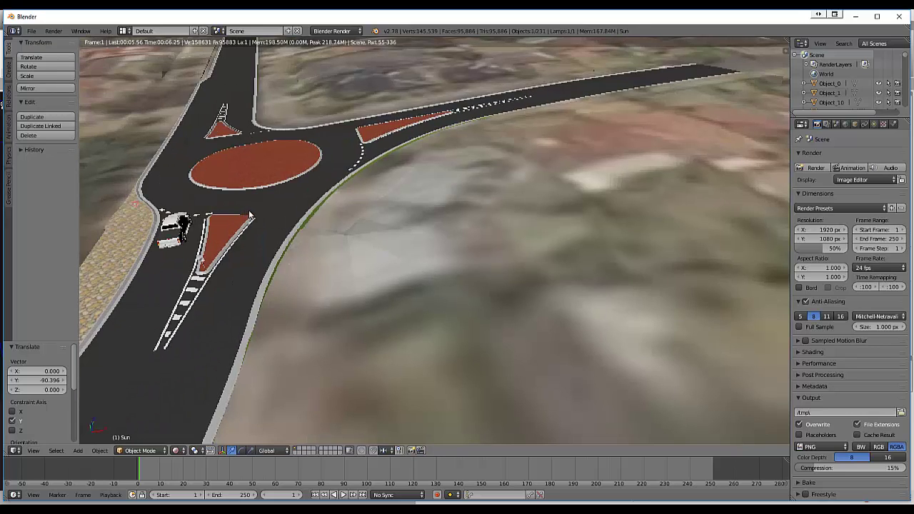
pyautogui.scroll(6, 307, 222)
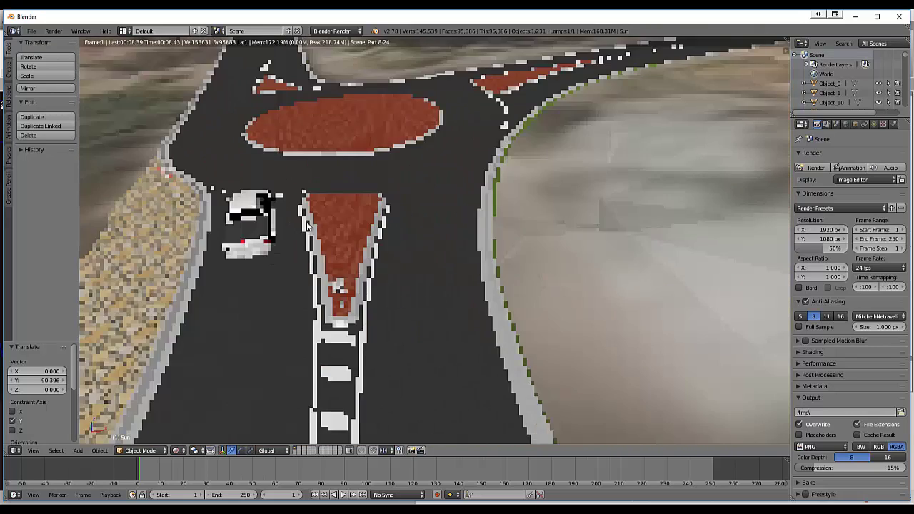
pyautogui.scroll(-6, 304, 224)
pyautogui.scroll(3, 296, 226)
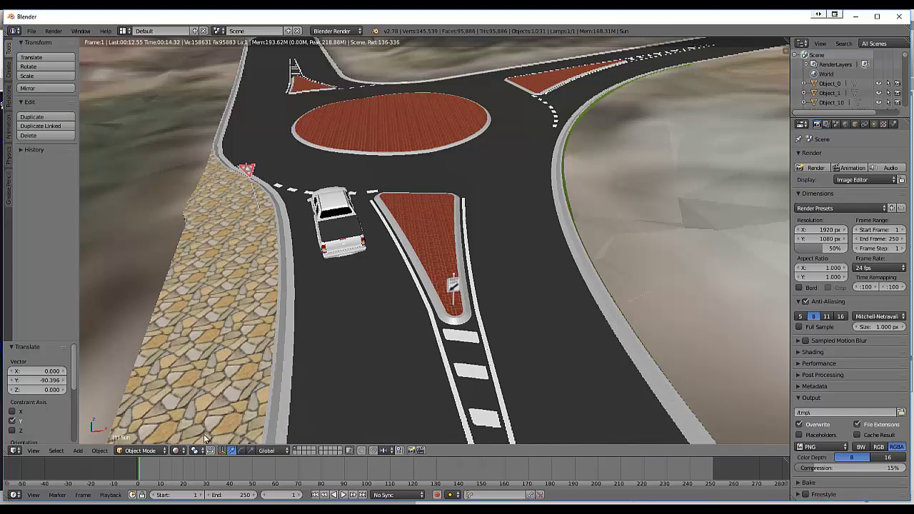
# Step: Return to Solid shading, lower the sun lamp about 67.9 units and move it about 6.6 units along Y
pyautogui.click(177, 451)
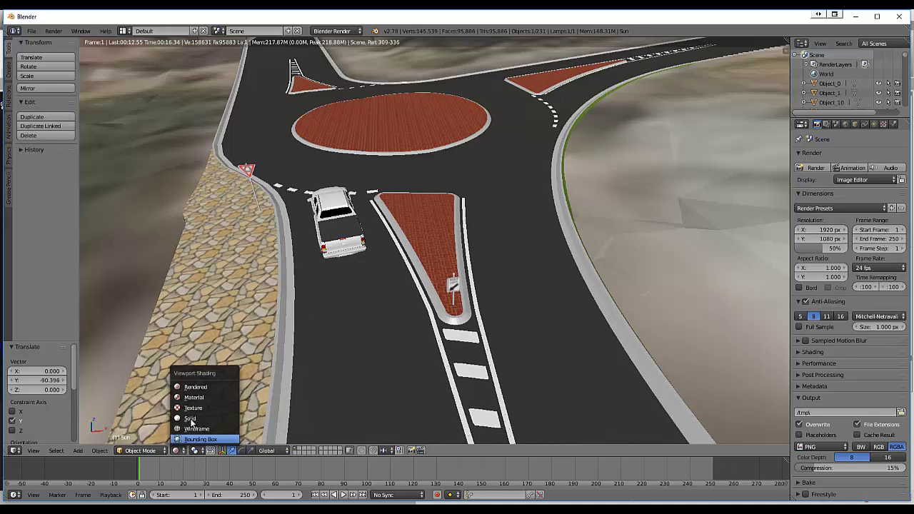
pyautogui.click(200, 412)
pyautogui.scroll(-10, 277, 275)
pyautogui.keyDown('shift'); pyautogui.moveTo(307, 279); pyautogui.dragTo(299, 298, button='middle'); pyautogui.keyUp('shift')
pyautogui.scroll(-3, 299, 301)
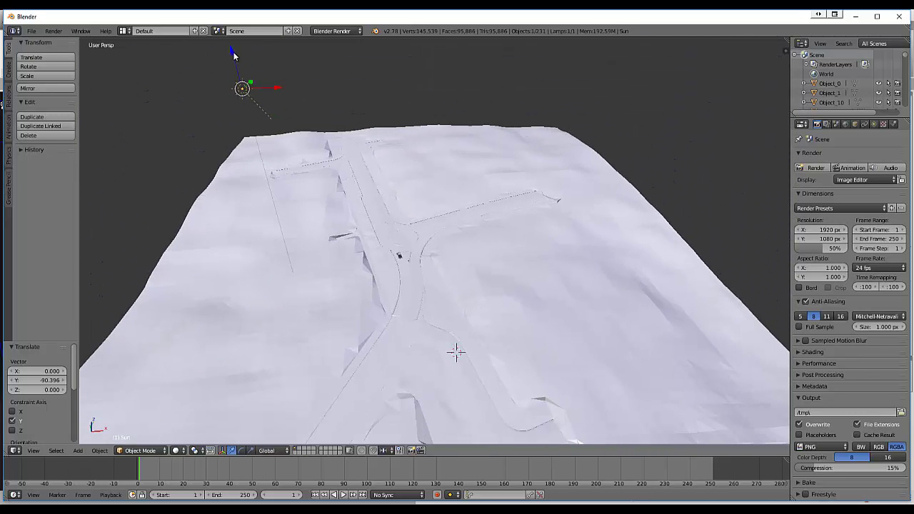
pyautogui.moveTo(233, 51); pyautogui.dragTo(263, 207)
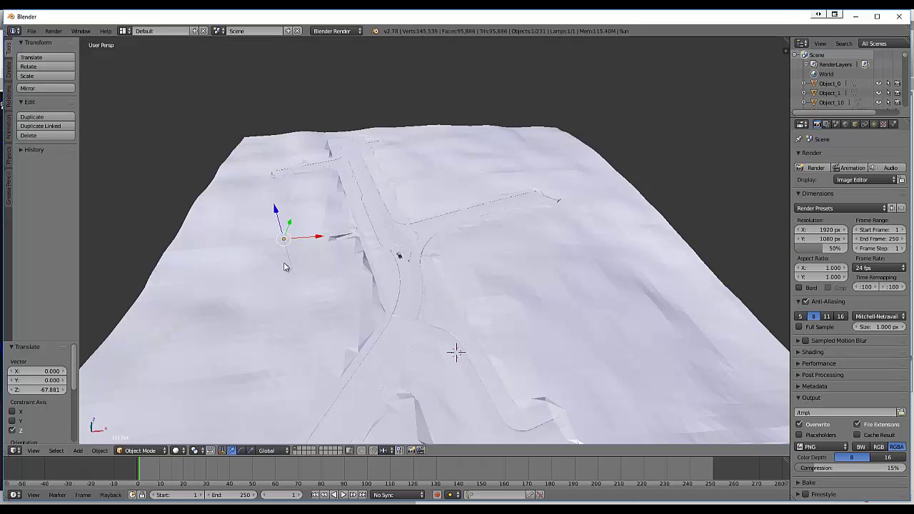
pyautogui.moveTo(285, 264); pyautogui.dragTo(270, 265, button='middle')
pyautogui.moveTo(282, 211)
pyautogui.mouseDown()
pyautogui.moveTo(249, 247)
pyautogui.moveTo(325, 262)
pyautogui.moveTo(304, 259)
pyautogui.moveTo(312, 233)
pyautogui.mouseUp()
# Step: Switch the viewport back to Rendered shading and frame the pickup, splitter island and central roundabout
pyautogui.click(178, 449)
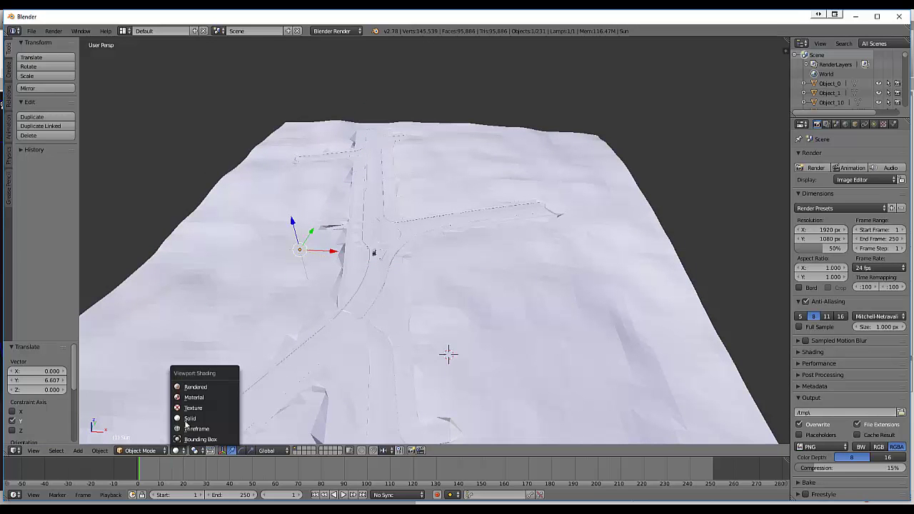
pyautogui.click(195, 386)
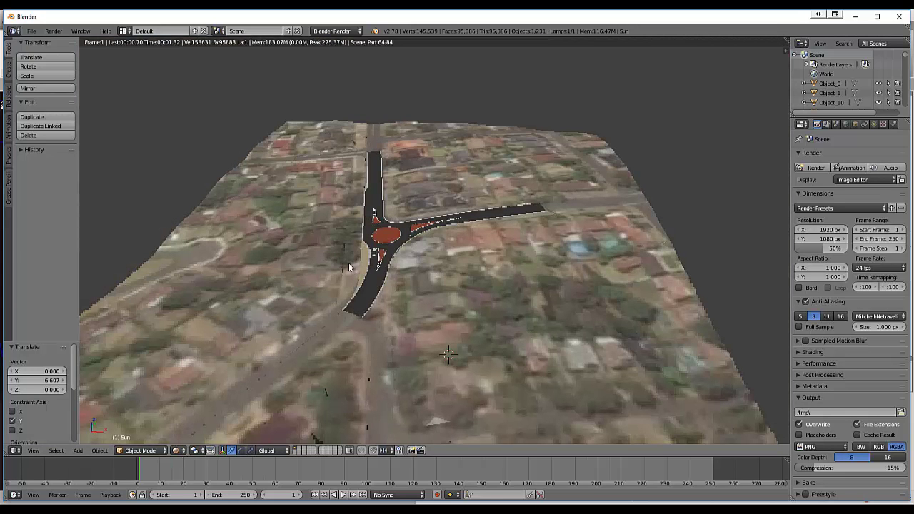
pyautogui.scroll(6, 349, 268)
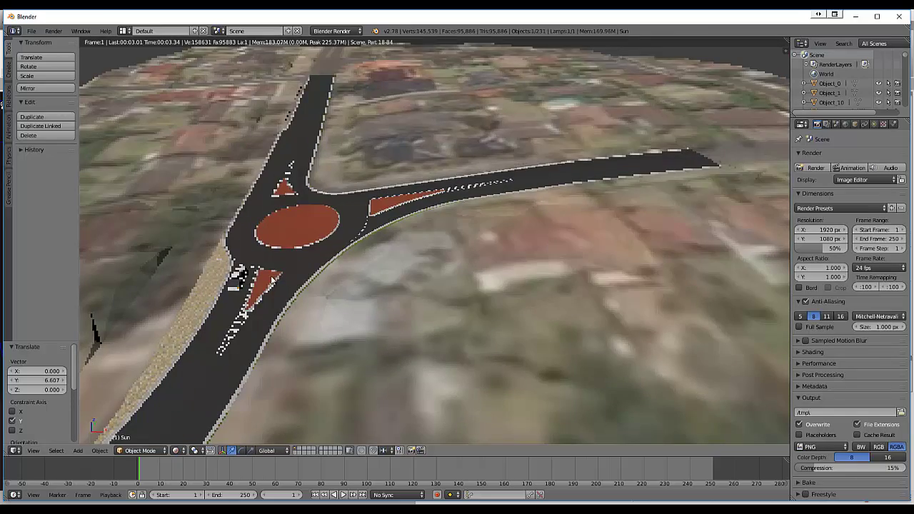
pyautogui.scroll(-3, 271, 280)
pyautogui.scroll(6, 318, 294)
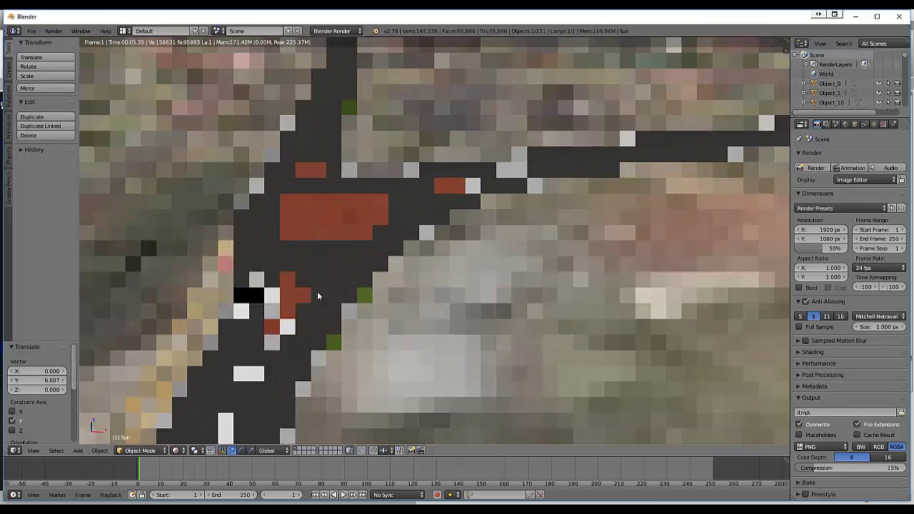
pyautogui.scroll(3, 316, 294)
pyautogui.moveTo(285, 302); pyautogui.dragTo(339, 289, button='middle')
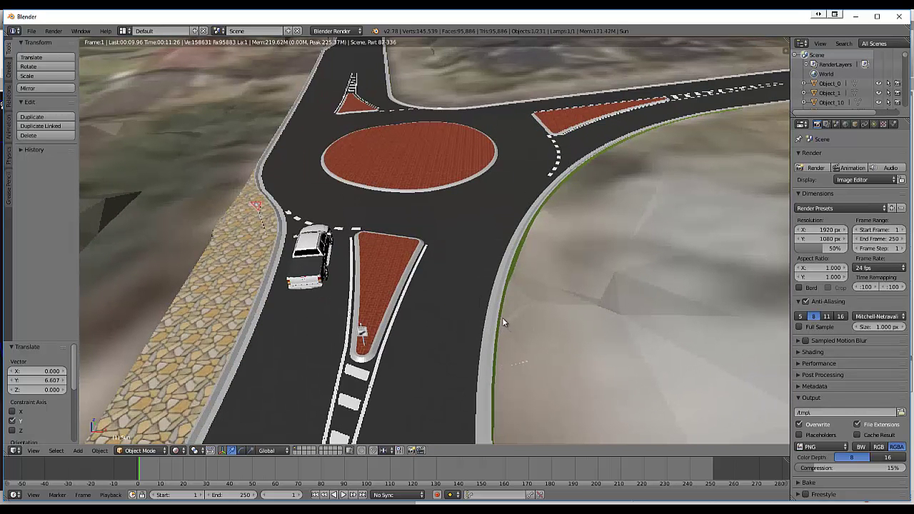
# Step: Return the viewport to Solid shading and enable Sky and Ray Shadow for the sun lamp
pyautogui.click(183, 450)
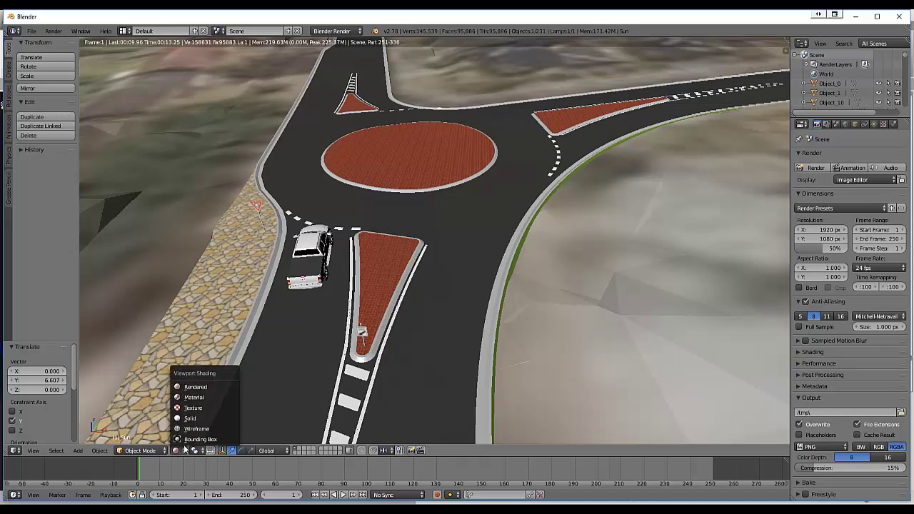
pyautogui.click(190, 418)
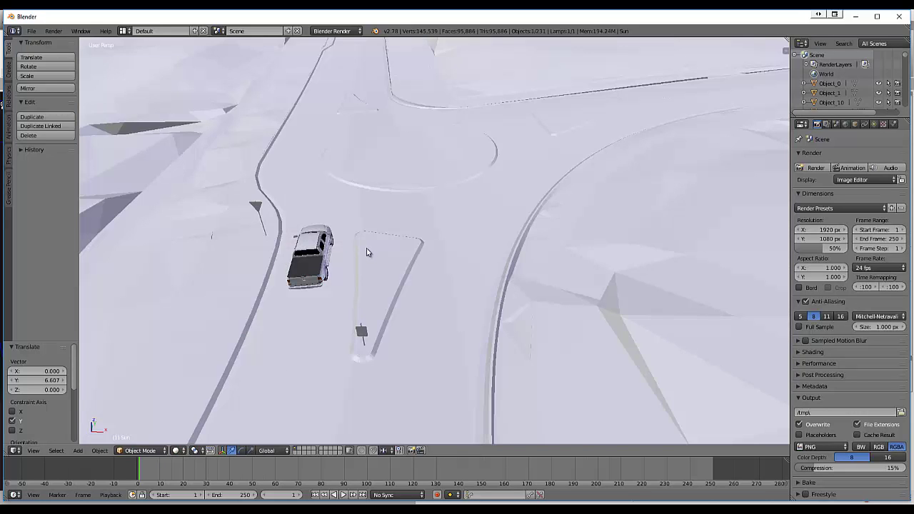
pyautogui.scroll(-10, 323, 242)
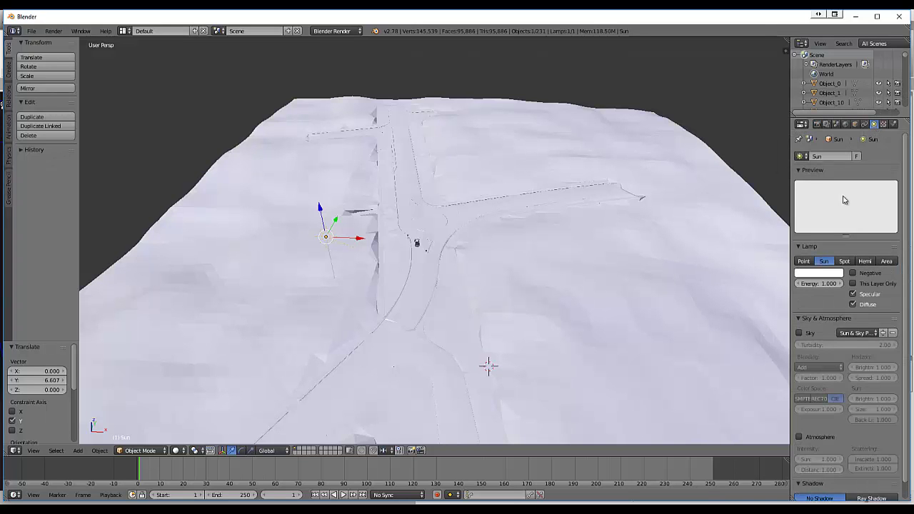
pyautogui.click(799, 333)
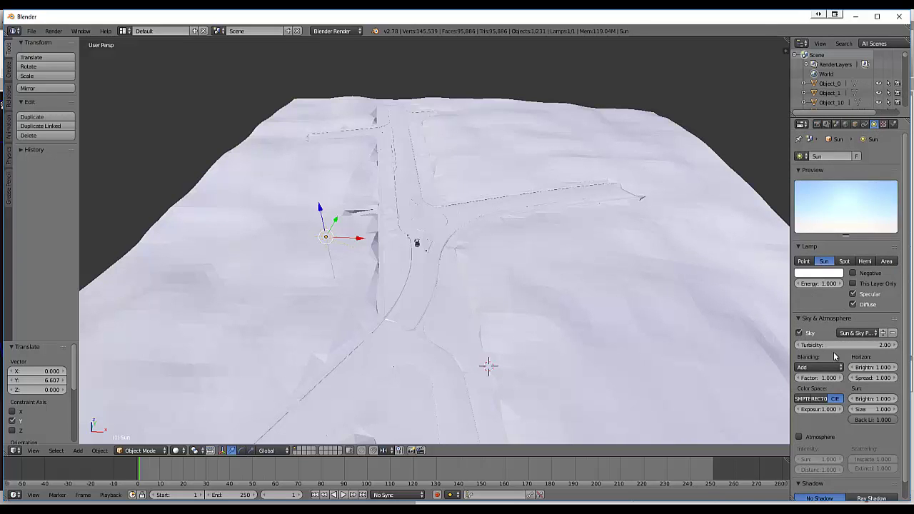
pyautogui.scroll(-1, 903, 405)
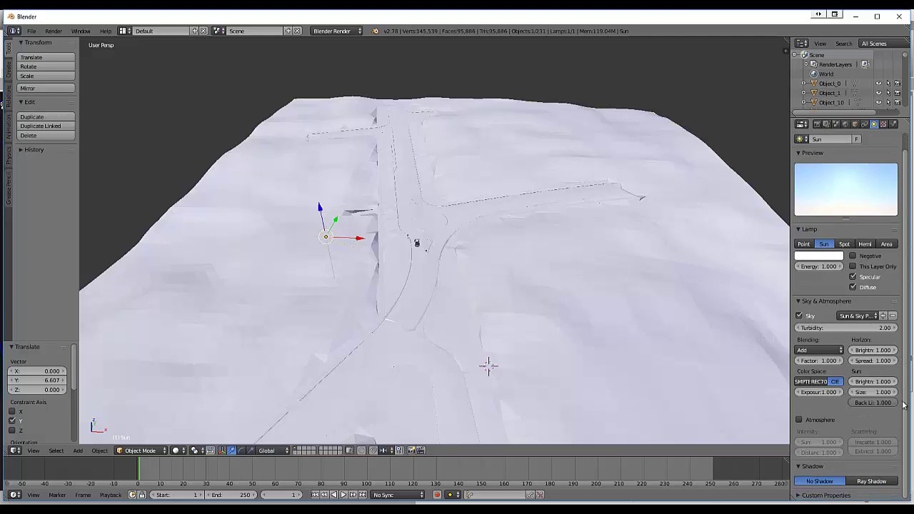
pyautogui.click(874, 484)
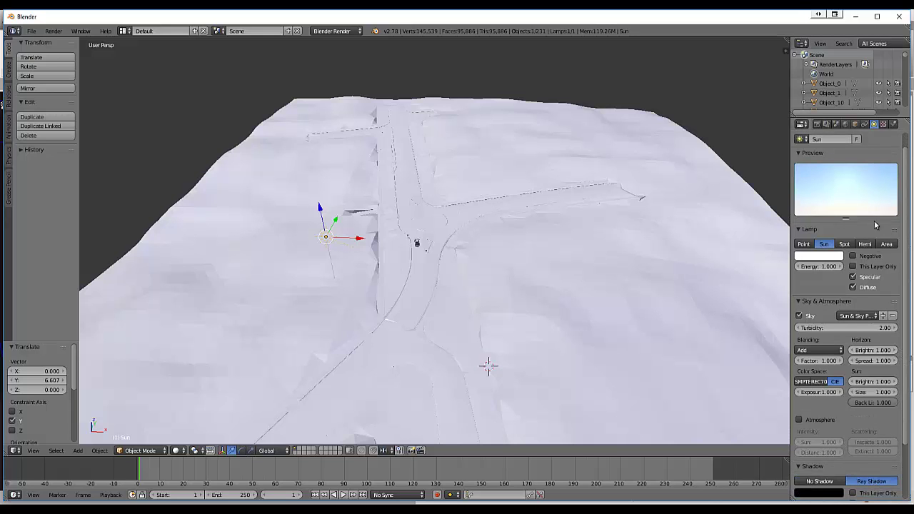
# Step: Raise the sun lamp about 32.3 units along Z and display the roundabout and pickup in Rendered shading
pyautogui.moveTo(319, 208); pyautogui.dragTo(312, 125)
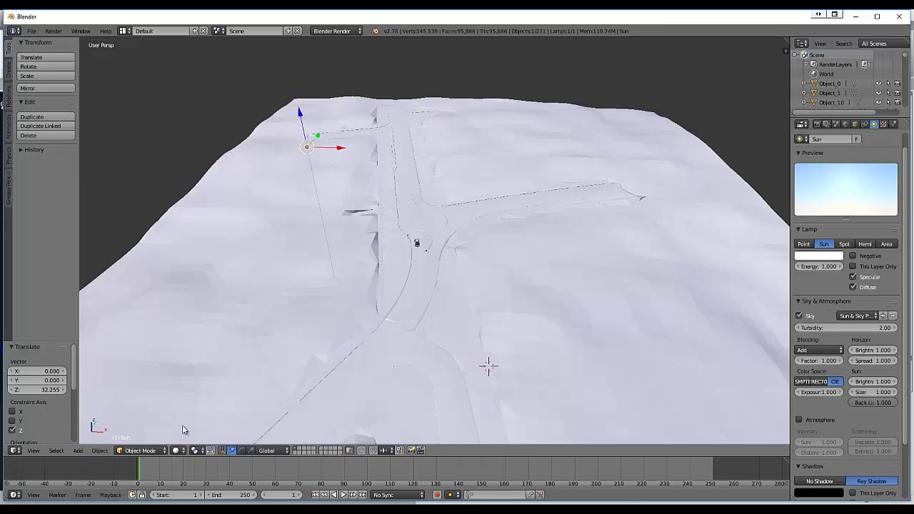
pyautogui.click(175, 450)
pyautogui.click(205, 388)
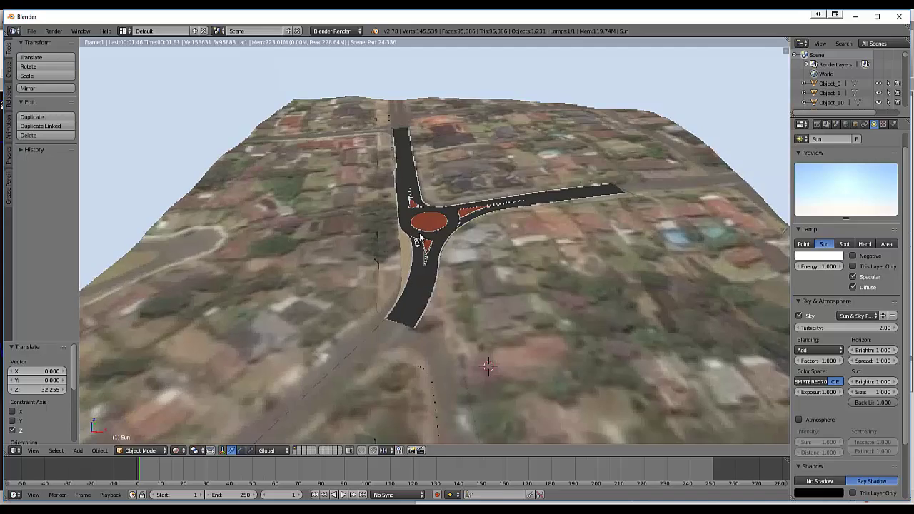
pyautogui.scroll(8, 403, 262)
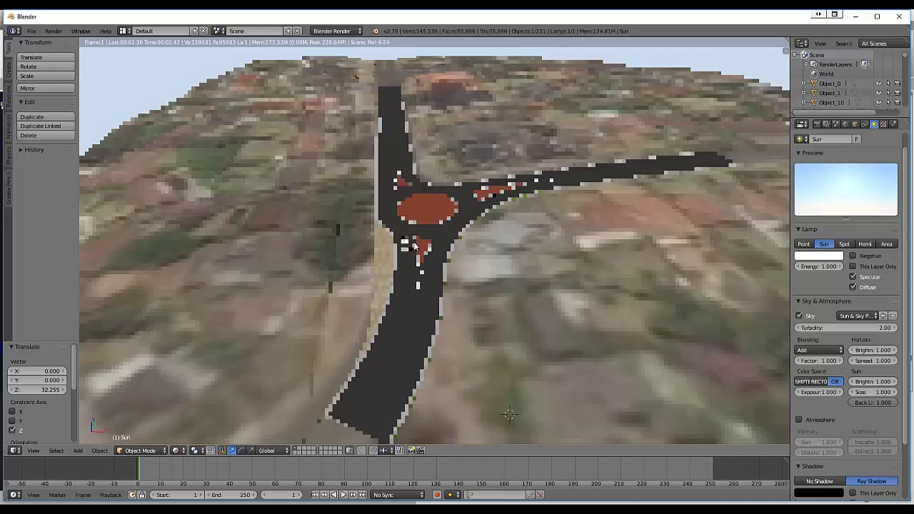
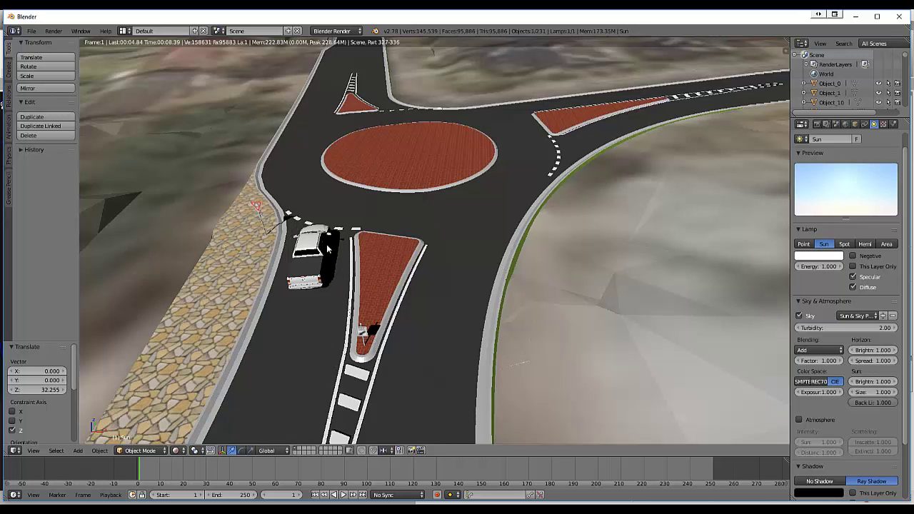
pyautogui.scroll(-3, 329, 248)
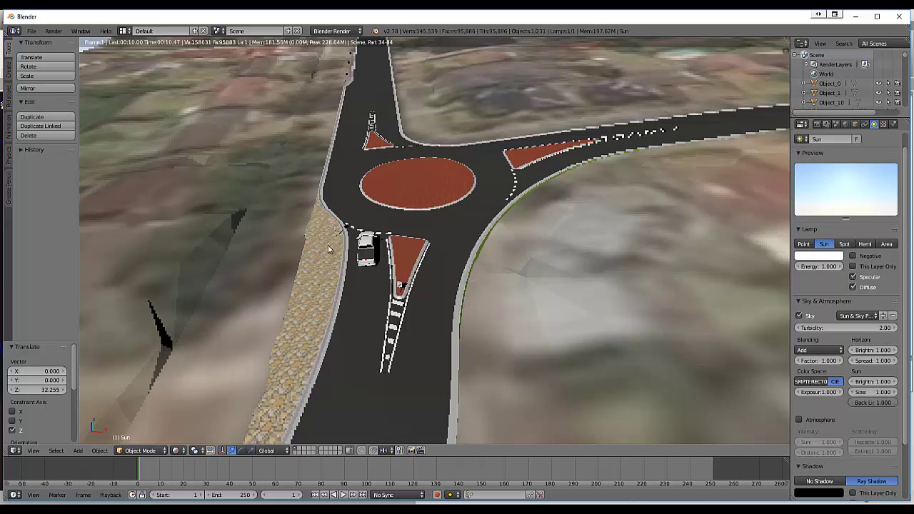
# Step: Return the viewport to Solid shading and frame the road approach around the pickup
pyautogui.click(181, 452)
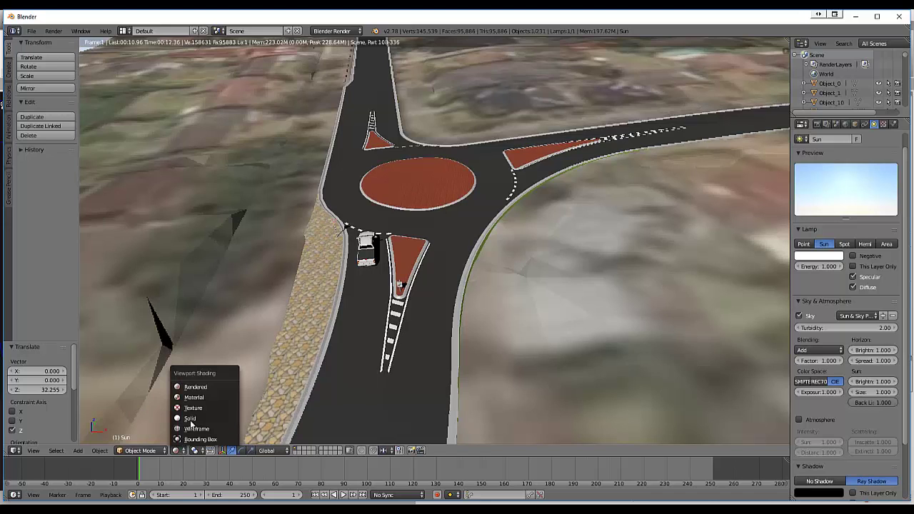
pyautogui.click(197, 419)
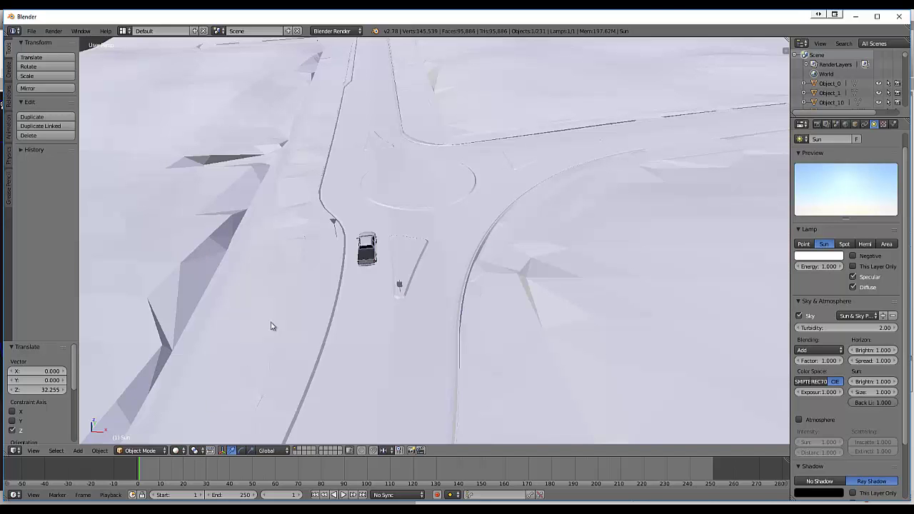
pyautogui.click(78, 451)
pyautogui.moveTo(118, 331)
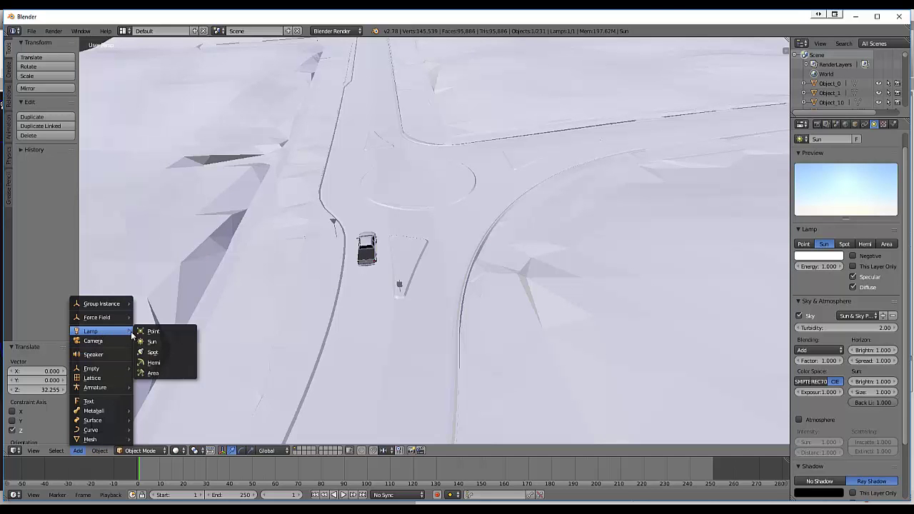
pyautogui.click(173, 332)
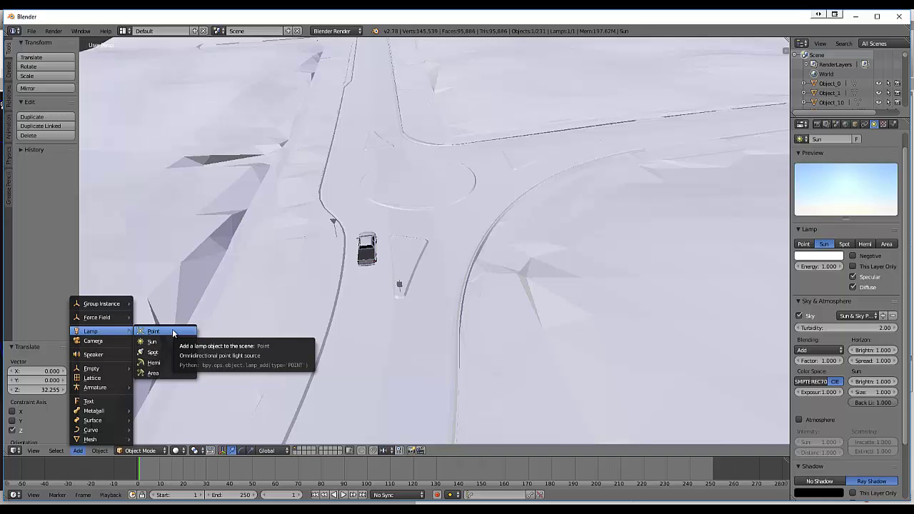
pyautogui.rightClick(299, 288)
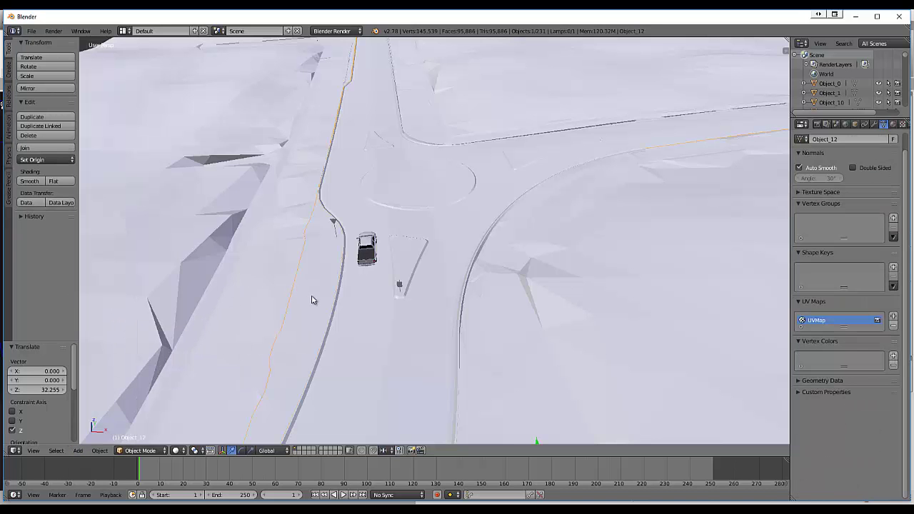
pyautogui.moveTo(326, 294); pyautogui.dragTo(343, 291, button='middle')
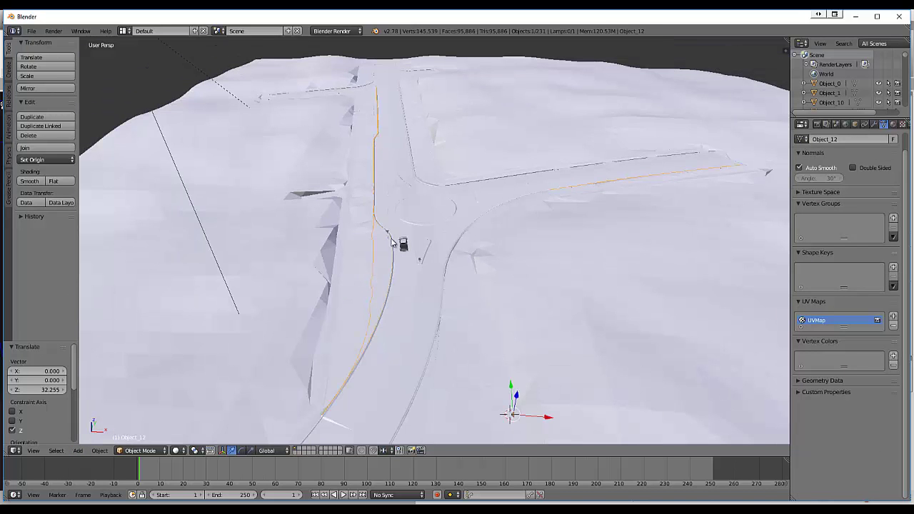
pyautogui.click(83, 453)
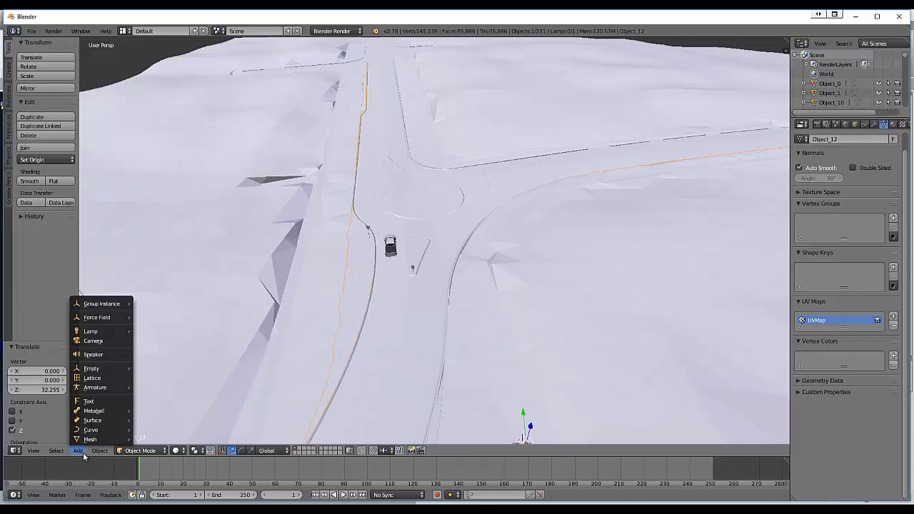
pyautogui.click(93, 341)
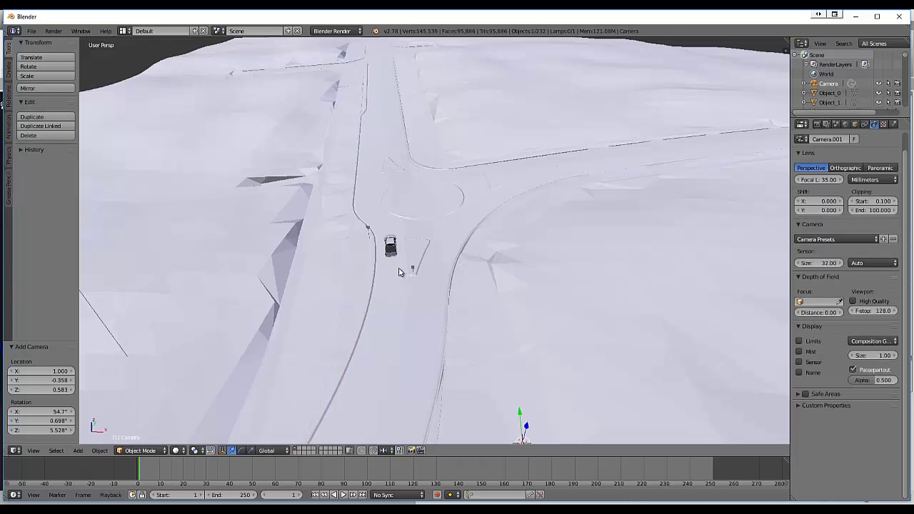
pyautogui.scroll(-3, 409, 280)
pyautogui.moveTo(498, 366); pyautogui.dragTo(496, 250)
pyautogui.moveTo(532, 277); pyautogui.dragTo(402, 90)
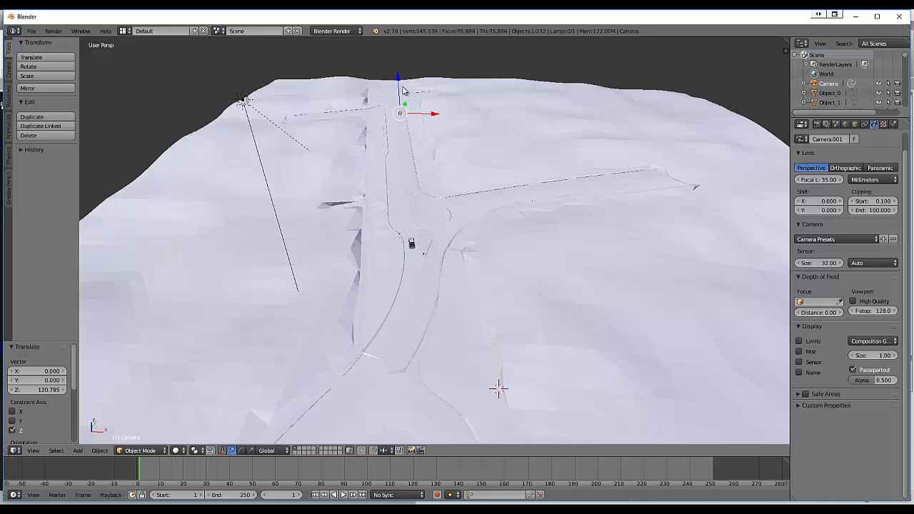
pyautogui.press('x')
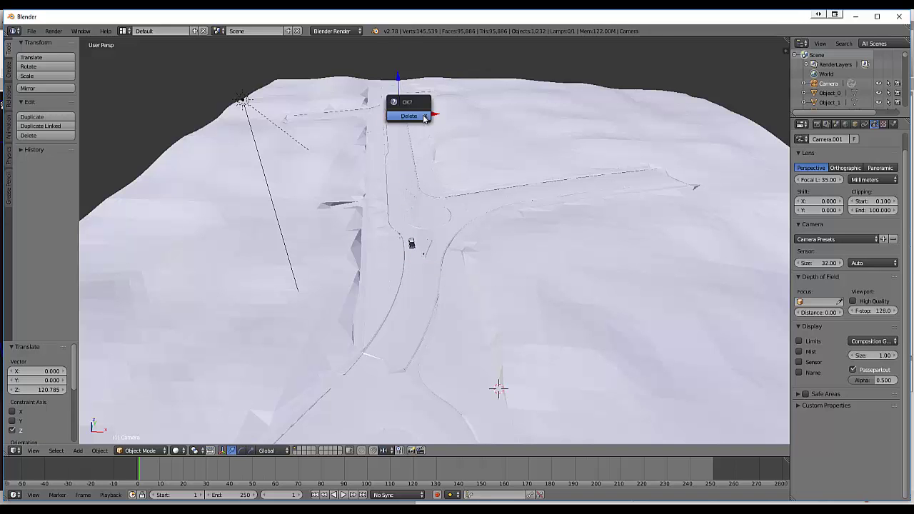
pyautogui.click(409, 116)
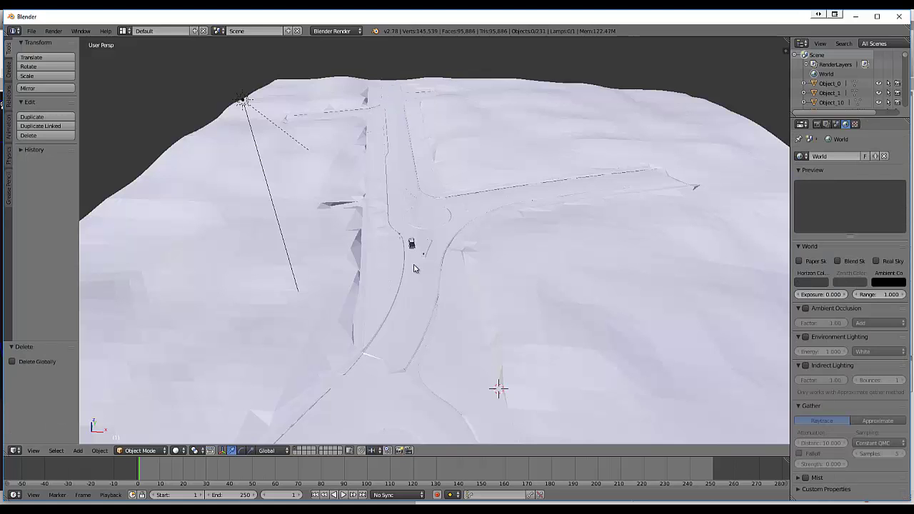
# Step: Place the 3D cursor on the road just behind the pickup and add a camera there
pyautogui.click(414, 267)
pyautogui.click(78, 450)
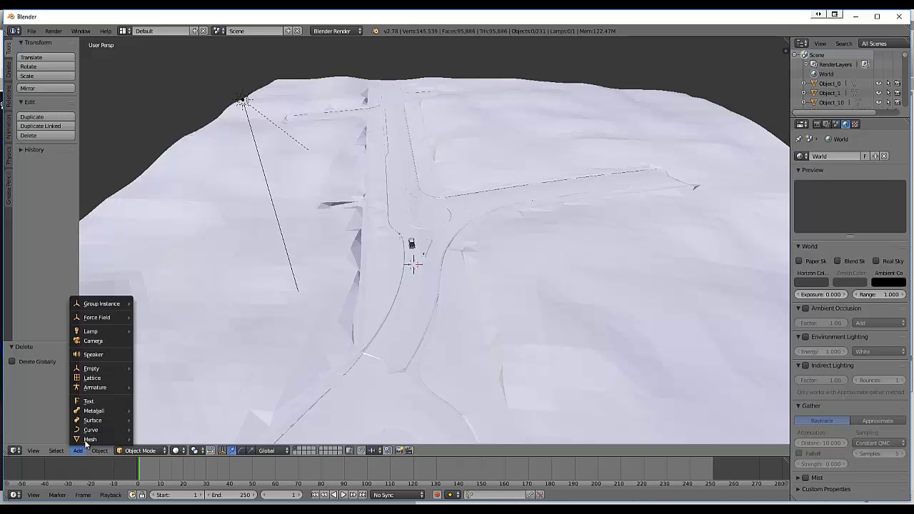
pyautogui.click(116, 341)
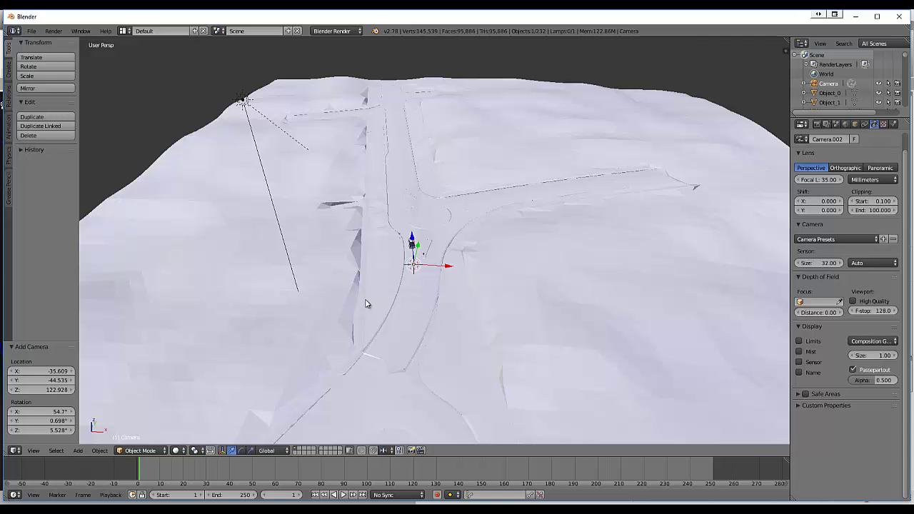
# Step: Raise the camera behind the pickup about 5.7 units along Z
pyautogui.moveTo(405, 307); pyautogui.dragTo(363, 312, button='middle')
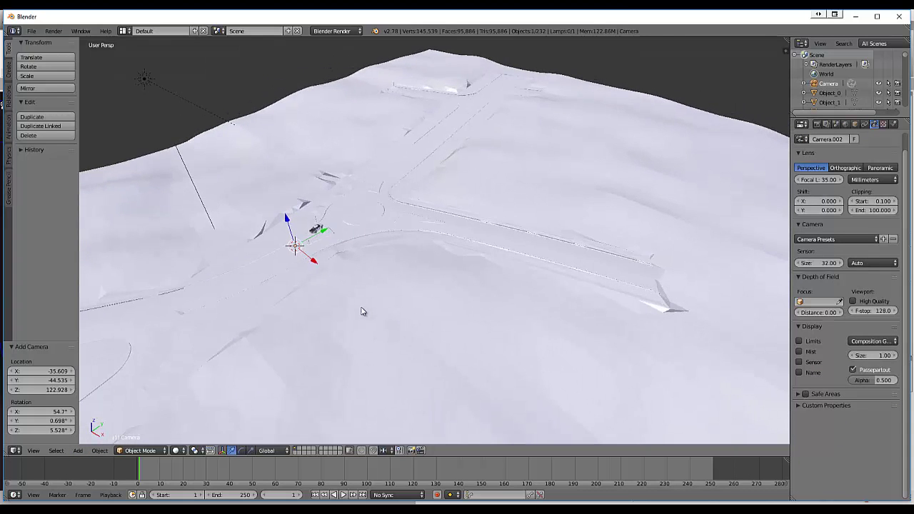
pyautogui.scroll(4, 292, 238)
pyautogui.scroll(-1, 266, 238)
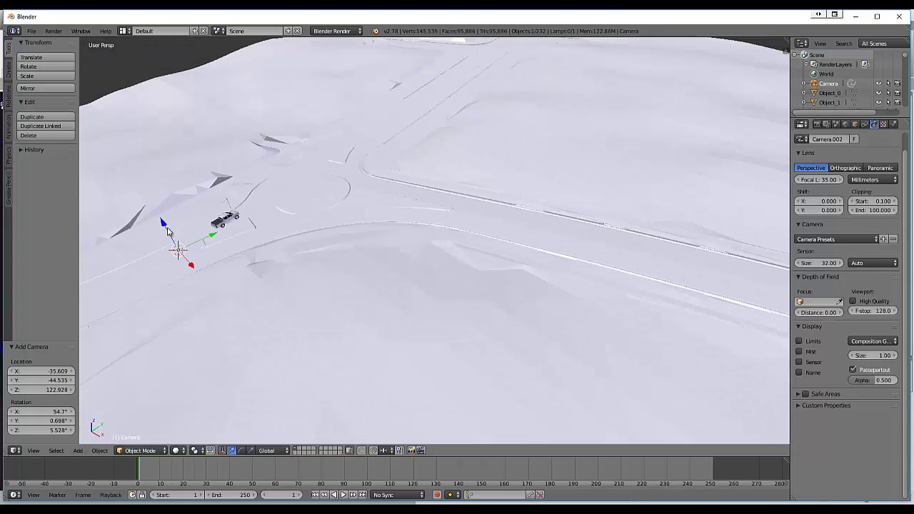
pyautogui.press('g')
pyautogui.press('z')
pyautogui.click(188, 214)
pyautogui.moveTo(278, 254); pyautogui.dragTo(323, 259, button='middle')
pyautogui.scroll(2, 330, 247)
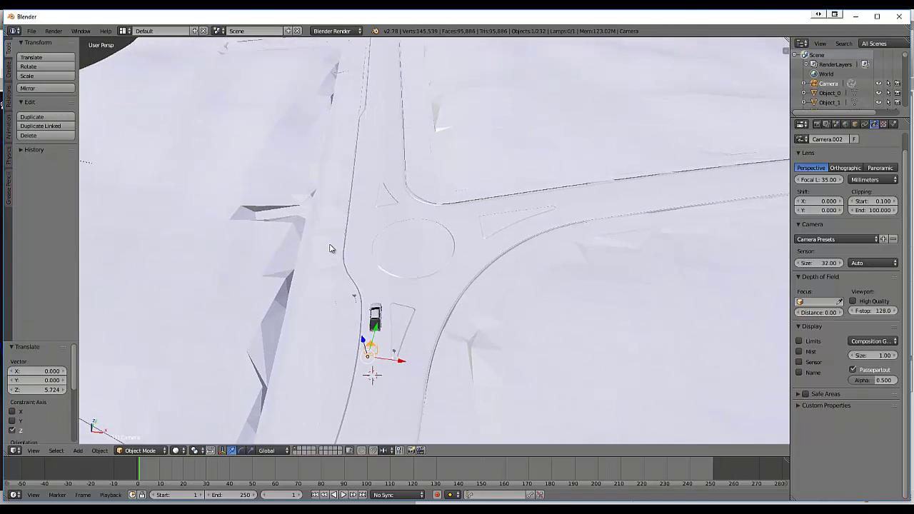
# Step: Place the 3D cursor beside the far splitter island beyond the roundabout and add a circle empty there
pyautogui.click(78, 450)
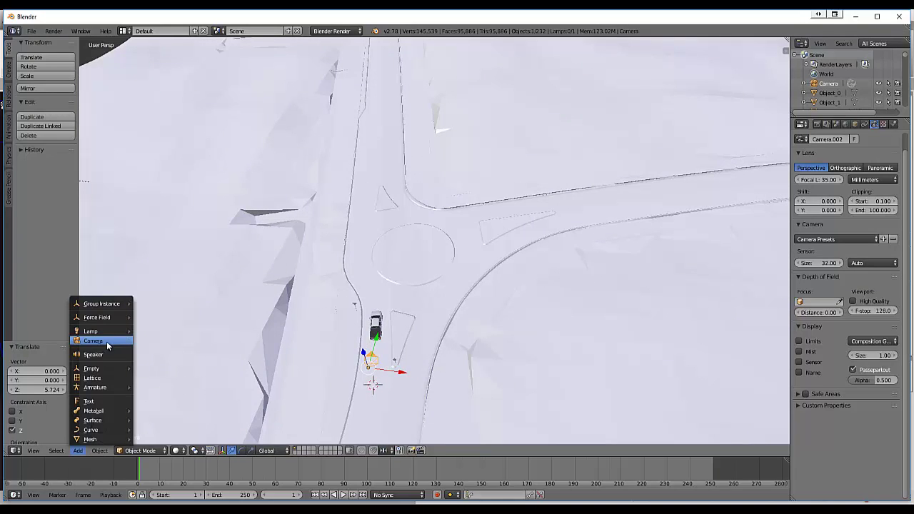
pyautogui.moveTo(105, 368)
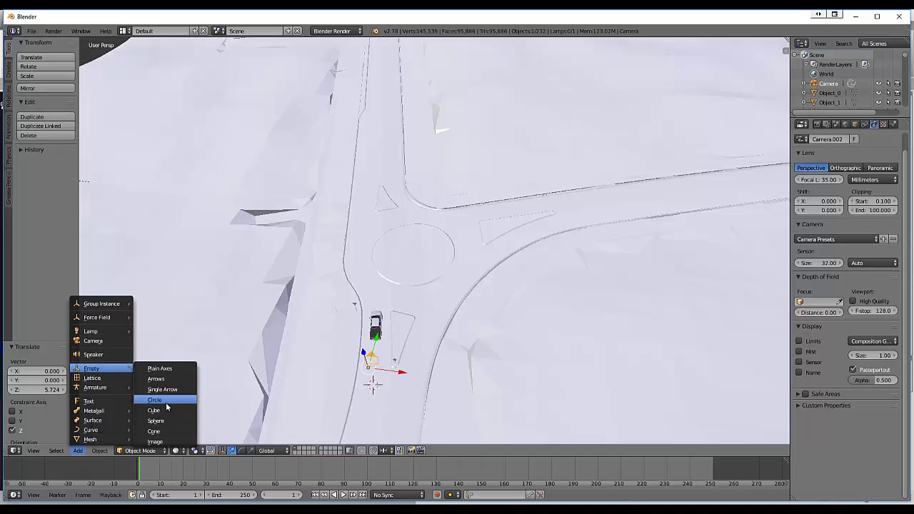
pyautogui.click(397, 193)
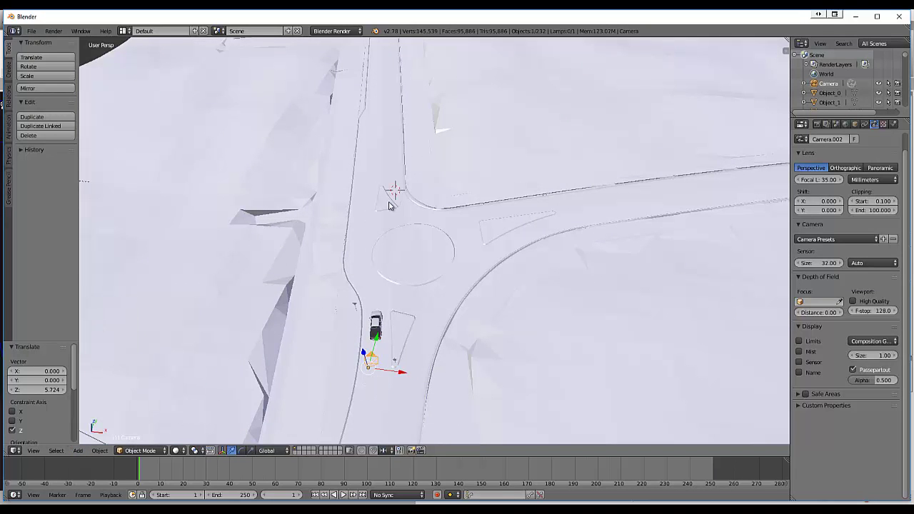
pyautogui.click(78, 451)
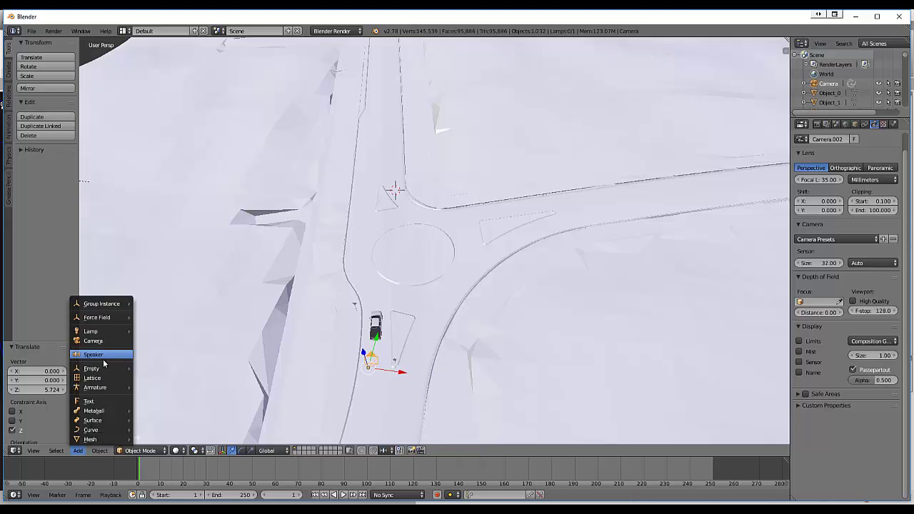
pyautogui.moveTo(107, 369)
pyautogui.click(170, 402)
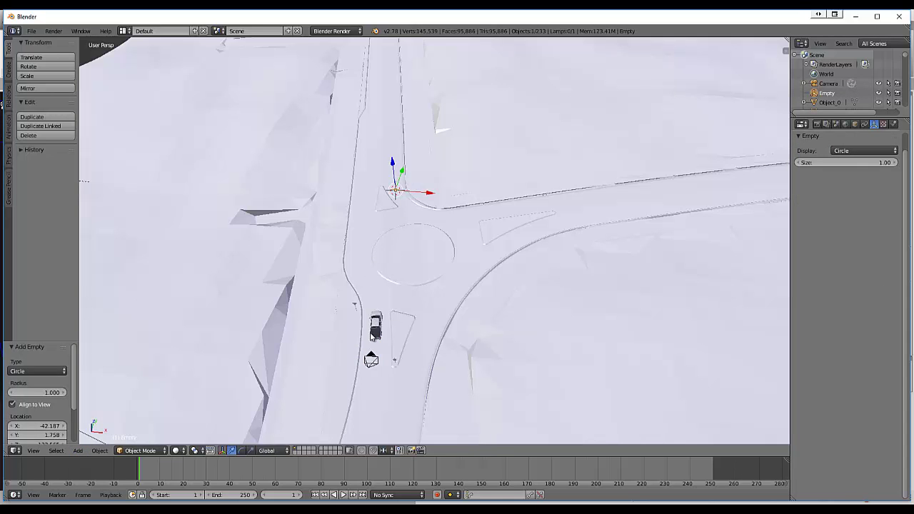
# Step: Select the circle empty plus the camera behind the pickup, with the camera active, and apply a Track To constraint
pyautogui.rightClick(371, 358)
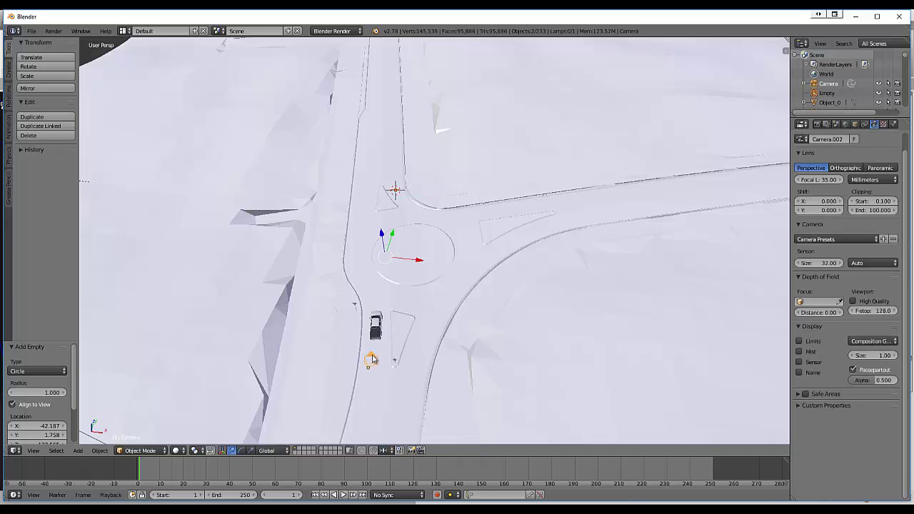
pyautogui.click(371, 356)
pyautogui.rightClick(397, 194)
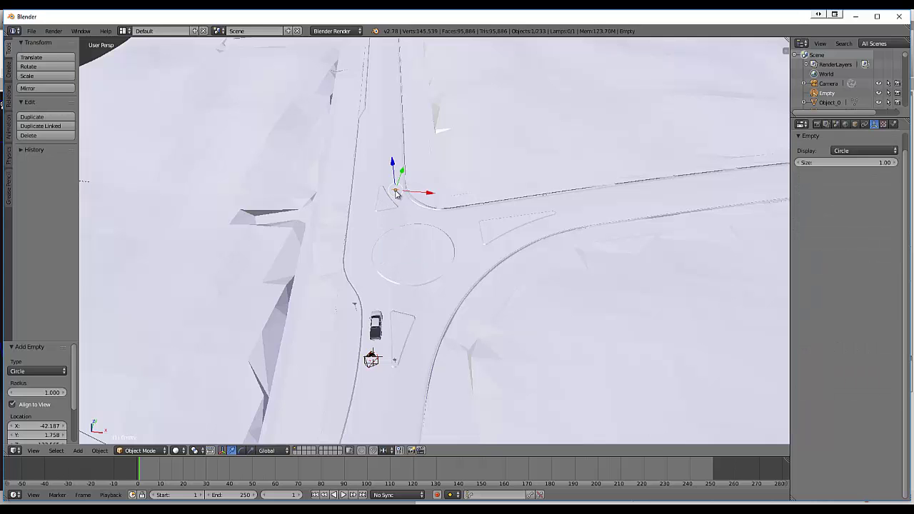
pyautogui.rightClick(377, 363)
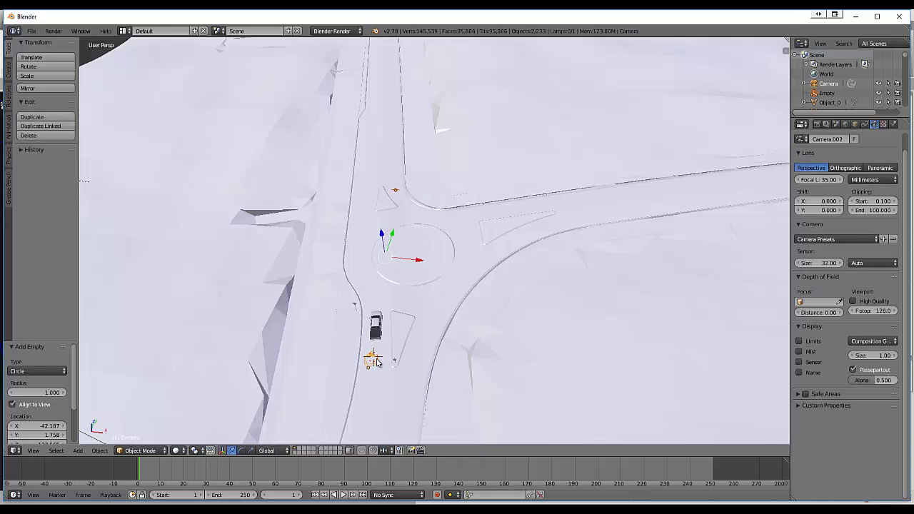
pyautogui.hotkey('ctrl', 't')
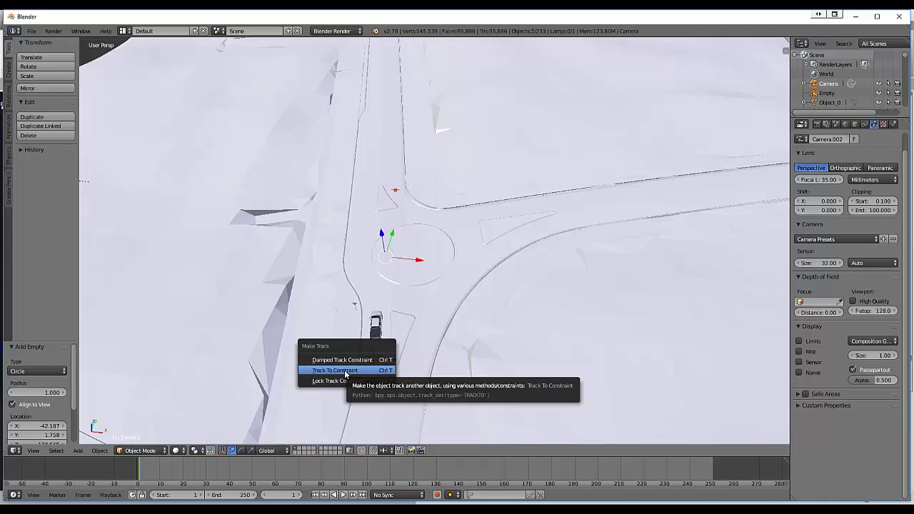
pyautogui.click(336, 371)
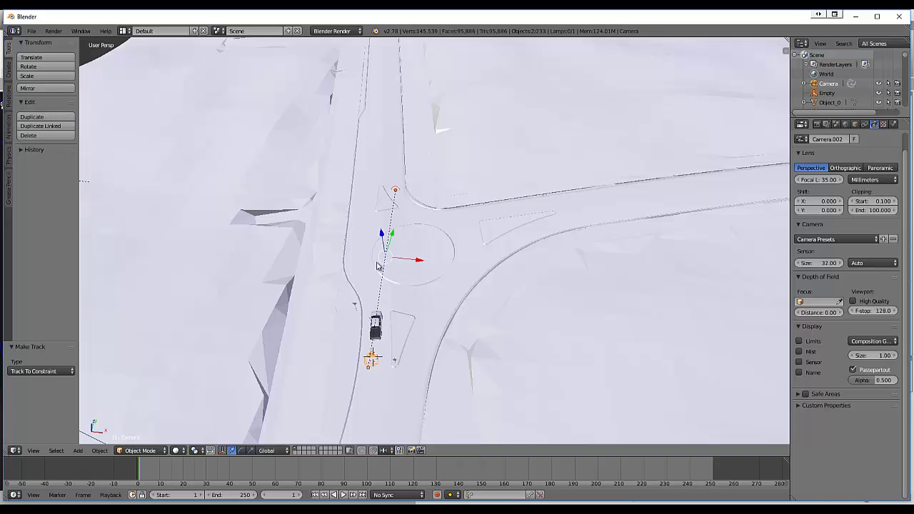
# Step: Split the 3D viewport into two side-by-side views and switch one of them to the camera view
pyautogui.rightClick(426, 307)
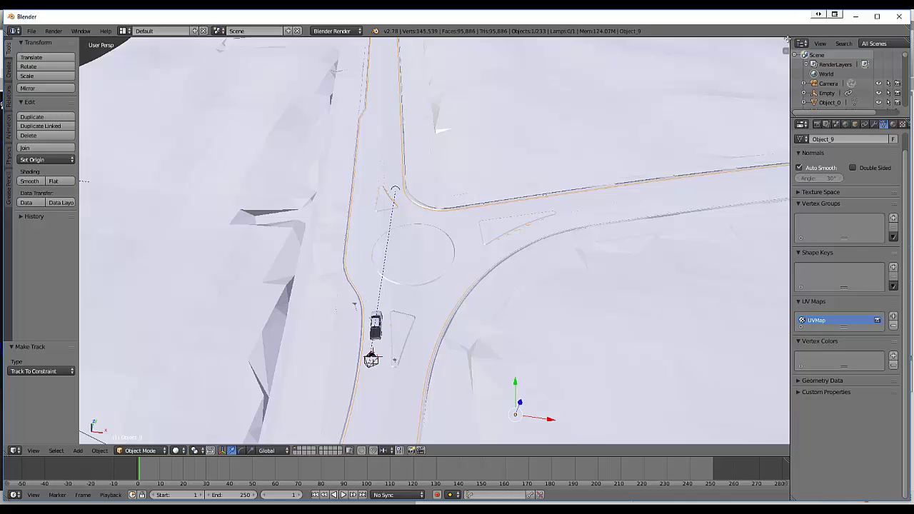
pyautogui.moveTo(788, 39); pyautogui.dragTo(364, 186)
pyautogui.click(397, 450)
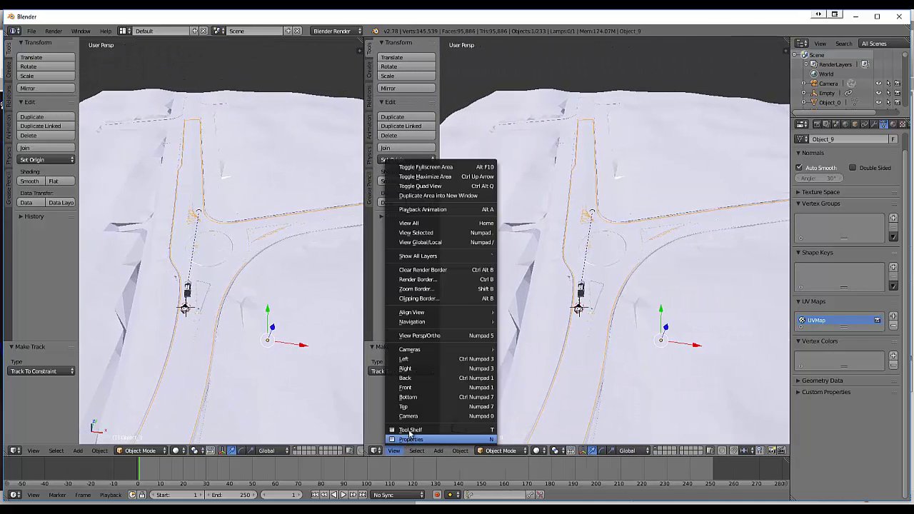
pyautogui.click(412, 417)
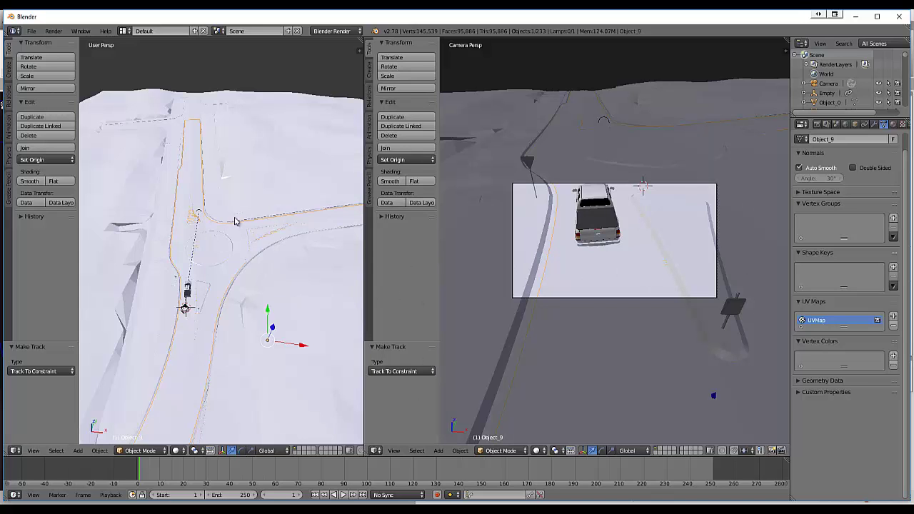
# Step: Raise the circle empty about 2.9 units along Z and shift the camera sideways in negative X behind the pickup
pyautogui.rightClick(200, 216)
pyautogui.moveTo(200, 203); pyautogui.dragTo(196, 188)
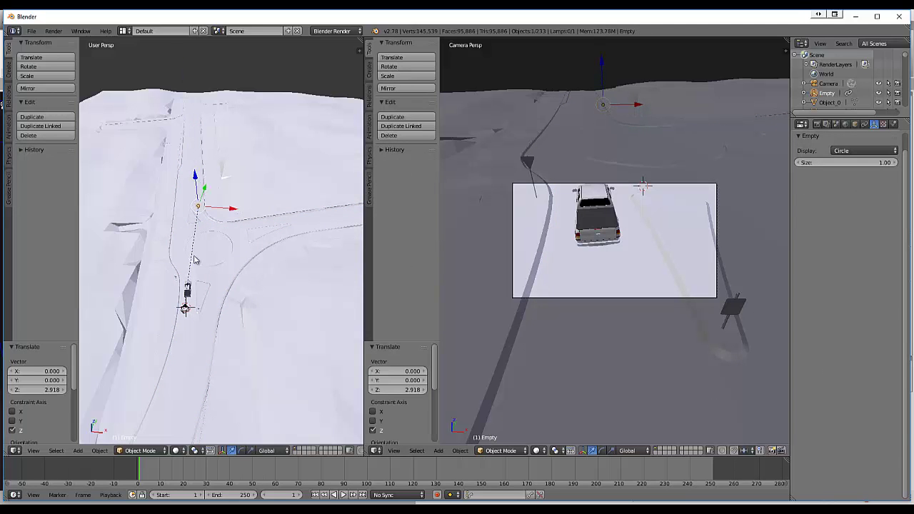
pyautogui.rightClick(188, 294)
pyautogui.press('g')
pyautogui.press('x')
pyautogui.moveTo(226, 320); pyautogui.dragTo(178, 298)
pyautogui.rightClick(217, 246)
# Step: Reapply the Track To constraint to the empty and camera pair, selecting the empty first and the camera last
pyautogui.rightClick(199, 208)
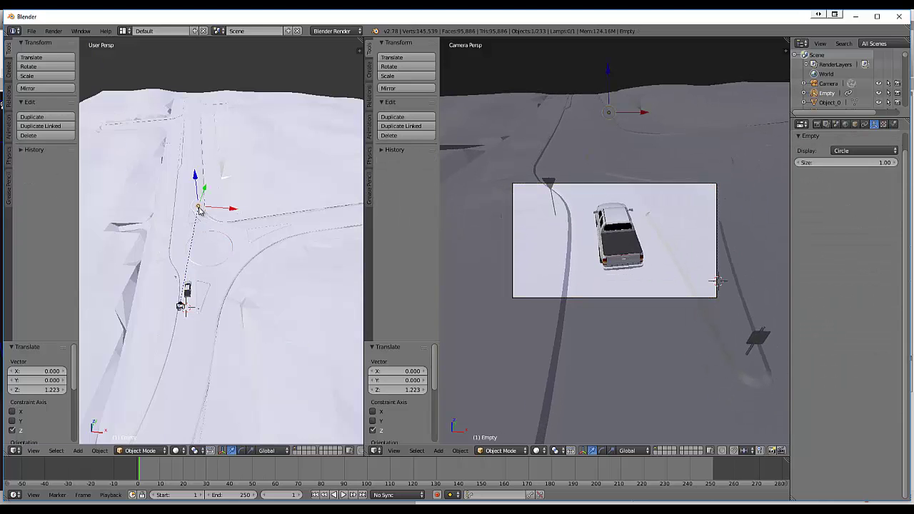
pyautogui.rightClick(181, 307)
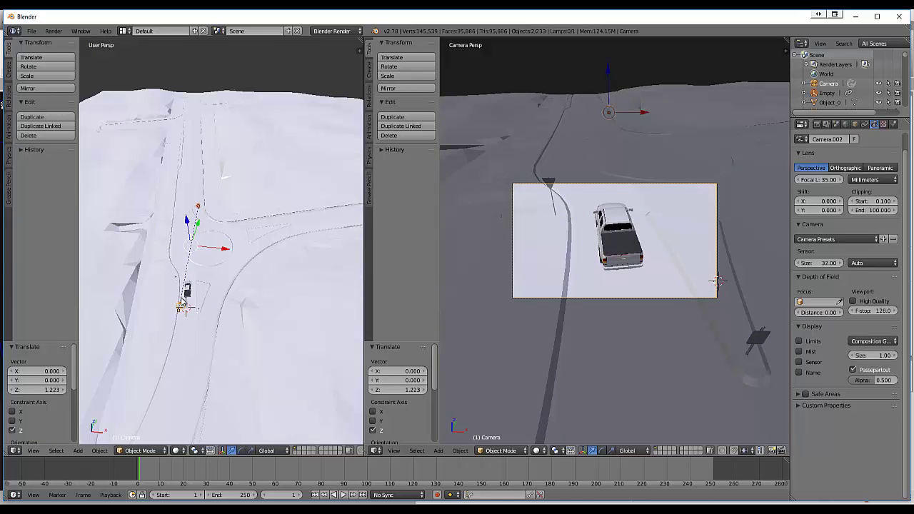
pyautogui.hotkey('ctrl', 't')
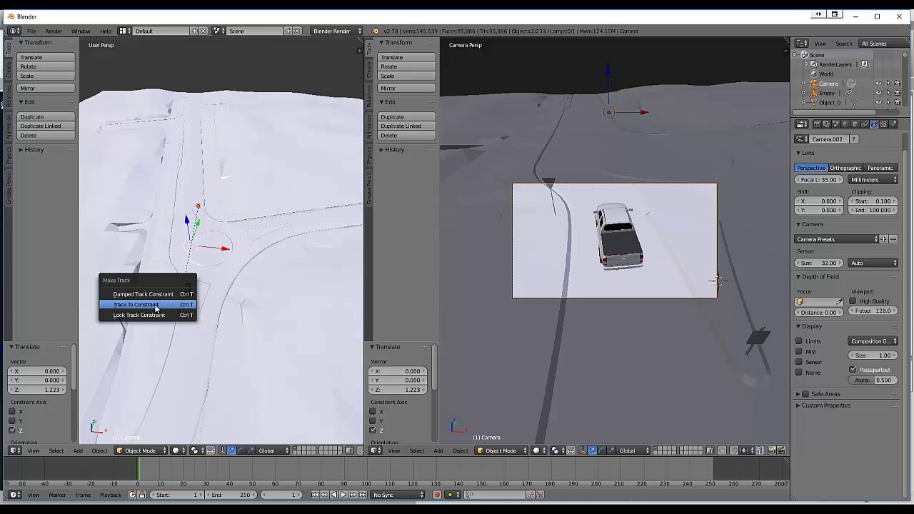
pyautogui.click(156, 306)
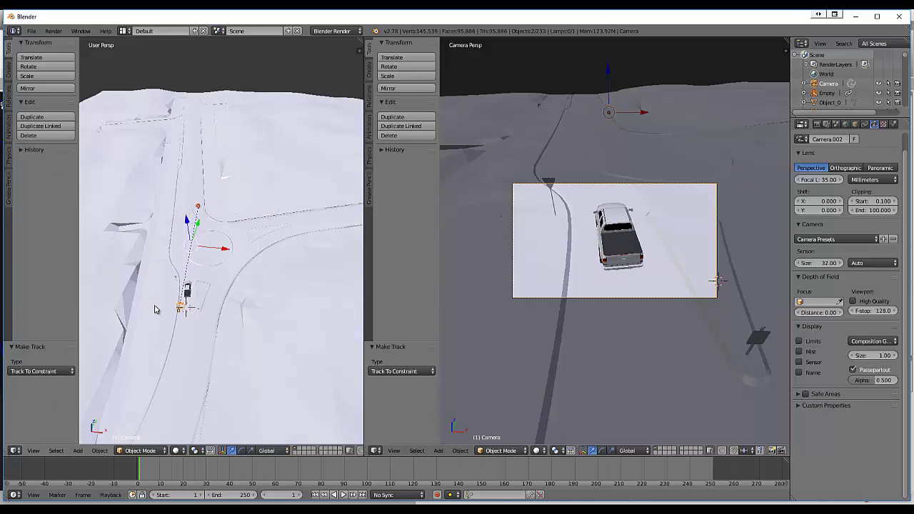
# Step: Raise the circle empty beyond the roundabout about 0.7 units along Z
pyautogui.rightClick(199, 209)
pyautogui.press('g')
pyautogui.press('z')
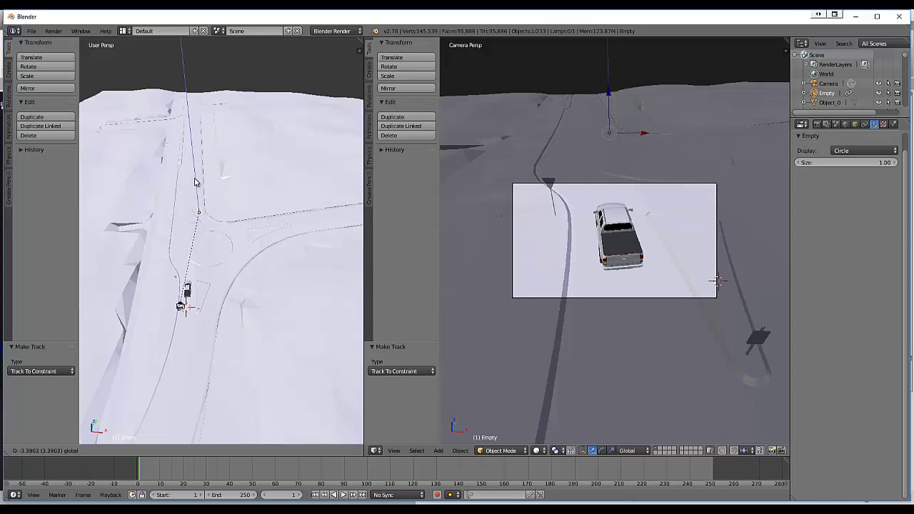
pyautogui.click(195, 176)
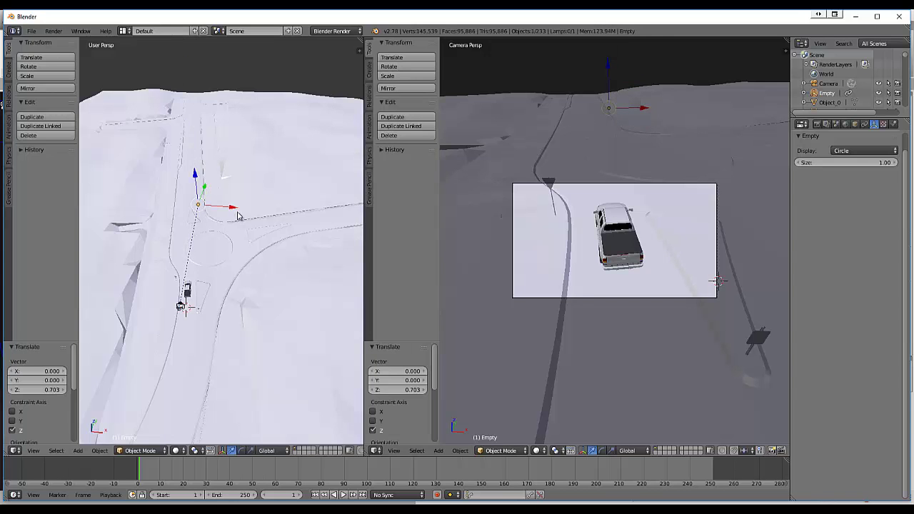
# Step: Make the camera follow the empty with a Track To constraint and lower both together about 4.8 units along Z
pyautogui.rightClick(256, 278)
pyautogui.rightClick(181, 309)
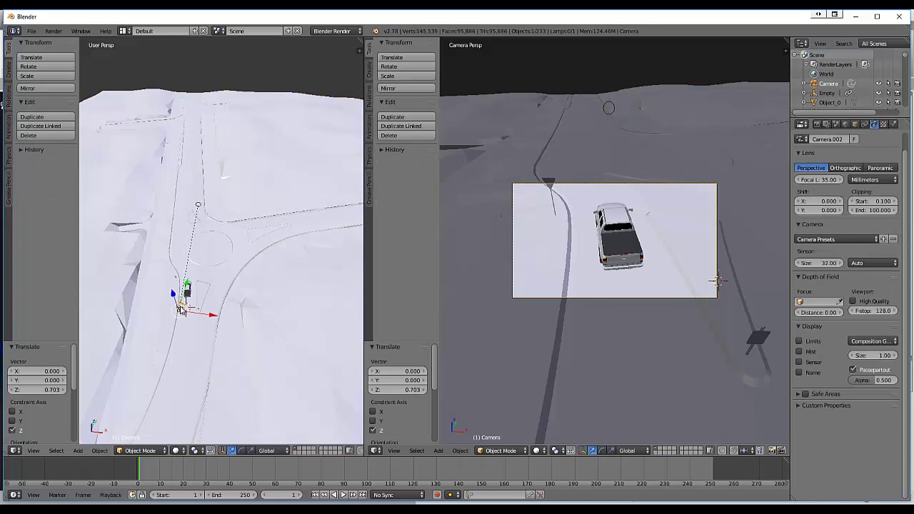
pyautogui.rightClick(201, 209)
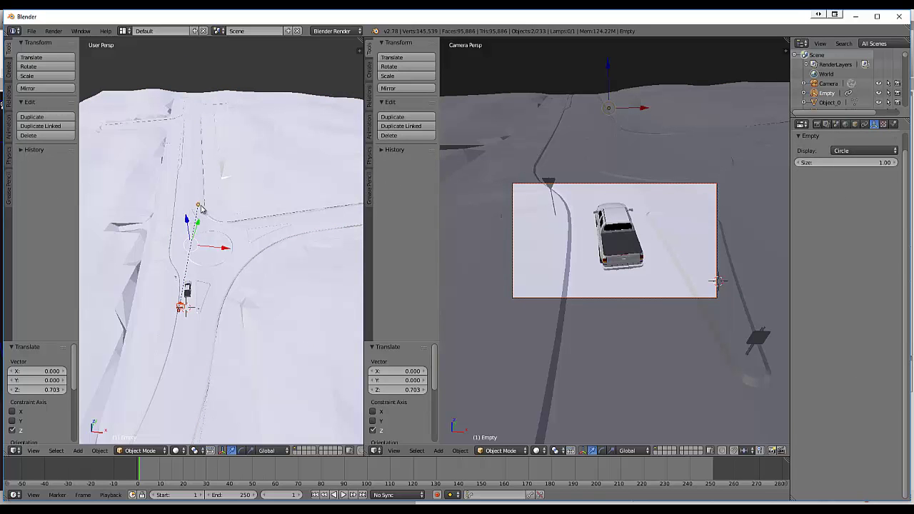
pyautogui.hotkey('ctrl', 't')
pyautogui.click(173, 207)
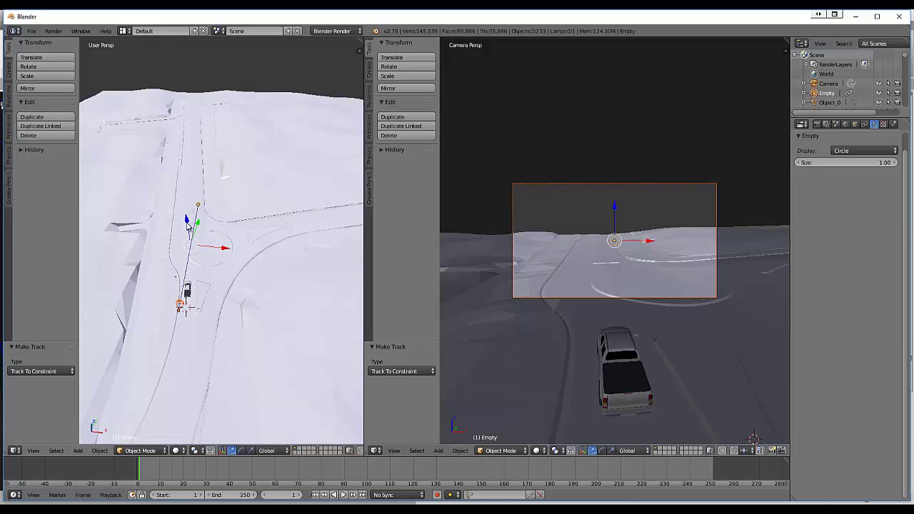
pyautogui.moveTo(188, 228); pyautogui.dragTo(189, 234)
# Step: Move the camera about 1.6 units along X and pull it back about 4.7 units in negative Y behind the pickup
pyautogui.rightClick(183, 316)
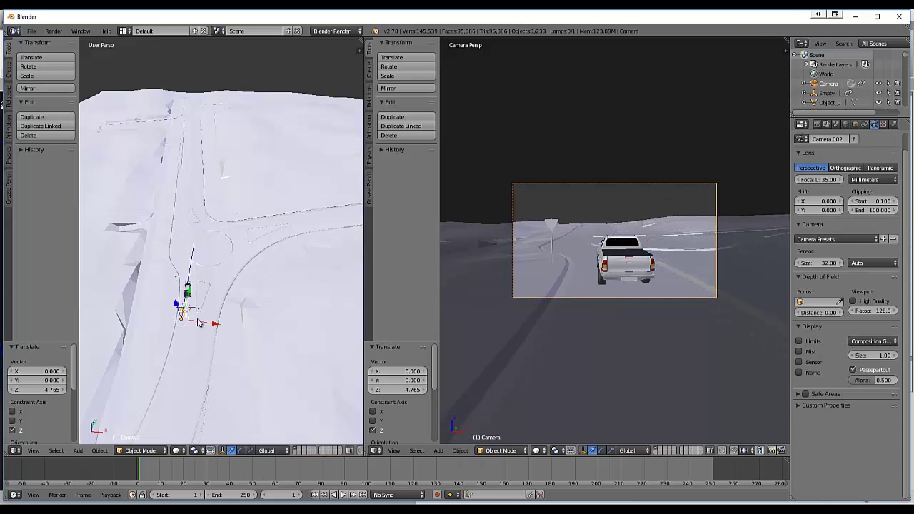
pyautogui.press('g')
pyautogui.press('x')
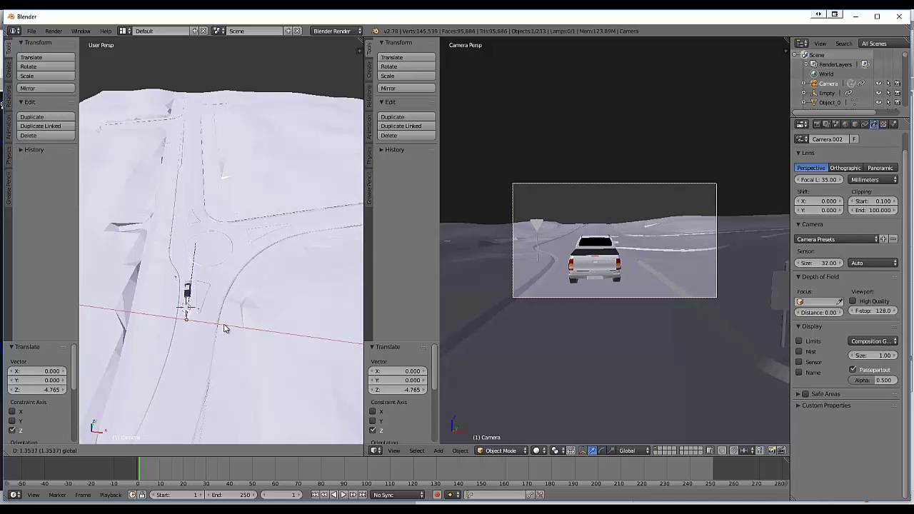
pyautogui.click(226, 329)
pyautogui.press('g')
pyautogui.press('y')
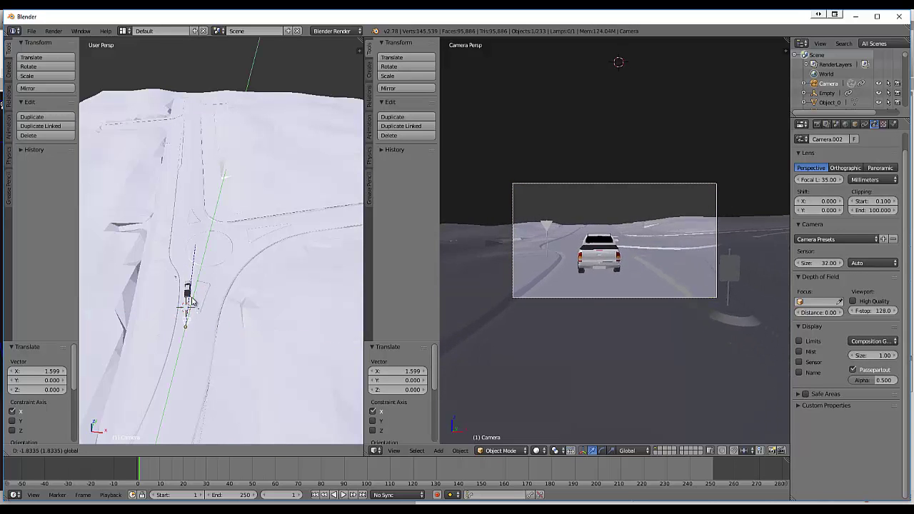
pyautogui.click(177, 300)
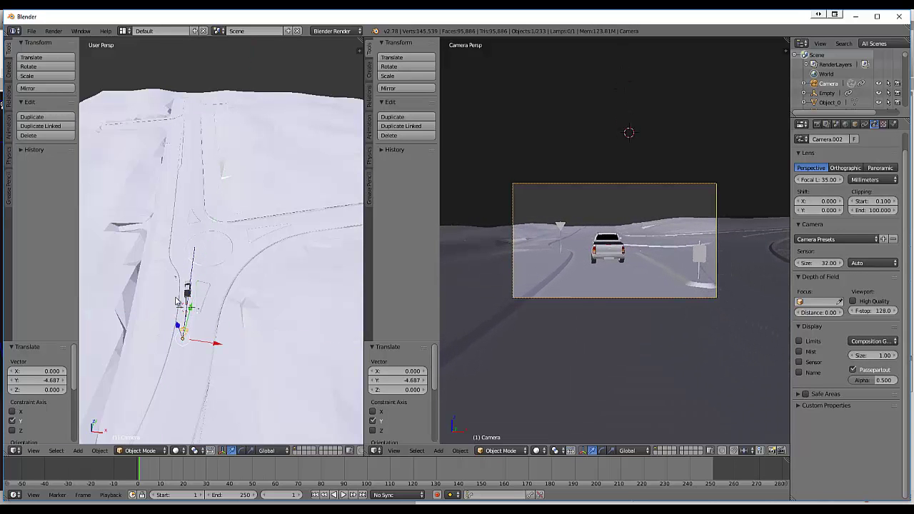
# Step: Shift the camera about 0.8 units further along X
pyautogui.rightClick(194, 256)
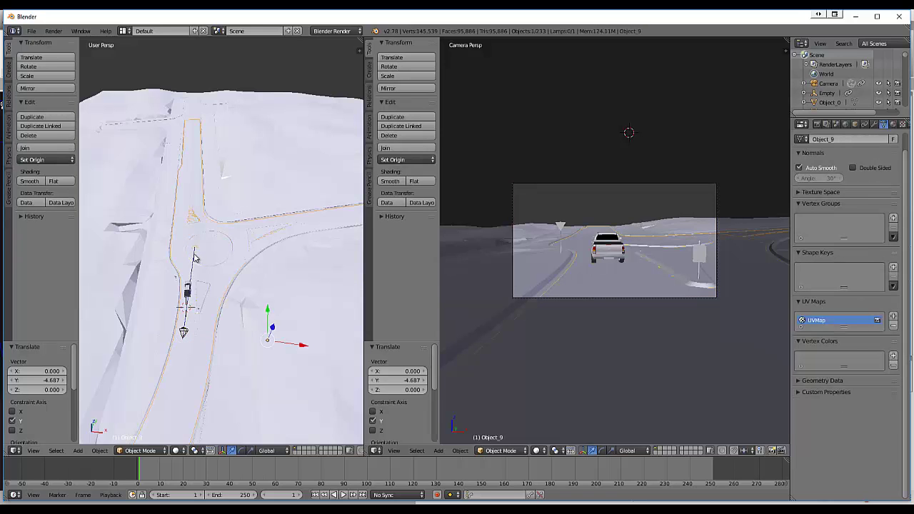
pyautogui.rightClick(189, 334)
pyautogui.moveTo(216, 345); pyautogui.dragTo(222, 346)
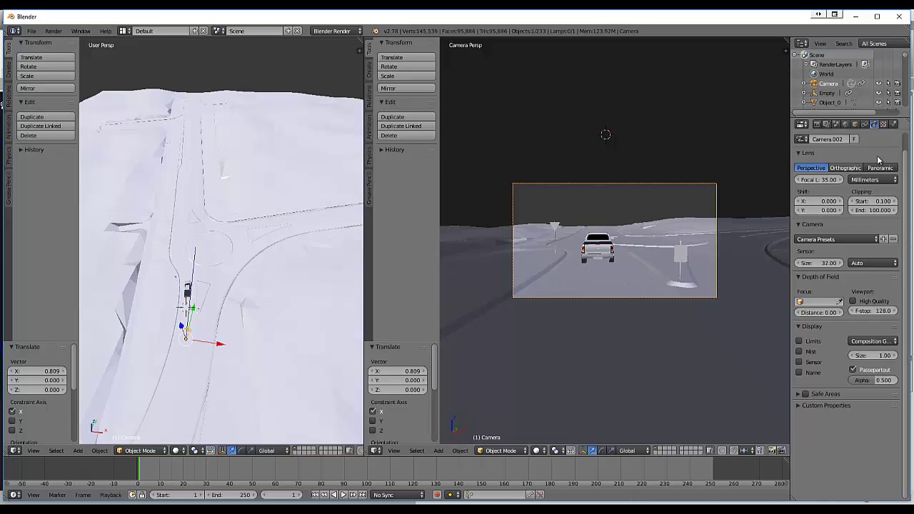
pyautogui.press('ctrl')
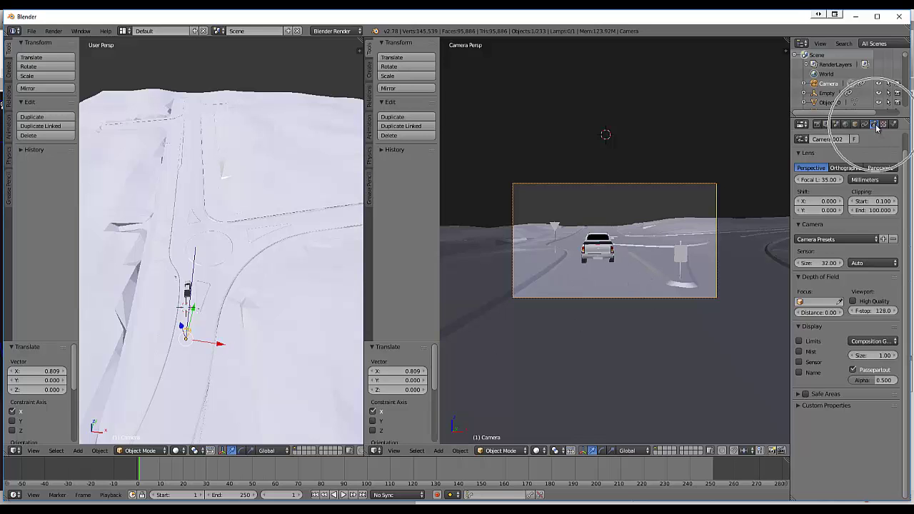
pyautogui.click(847, 241)
pyautogui.scroll(-1, 795, 407)
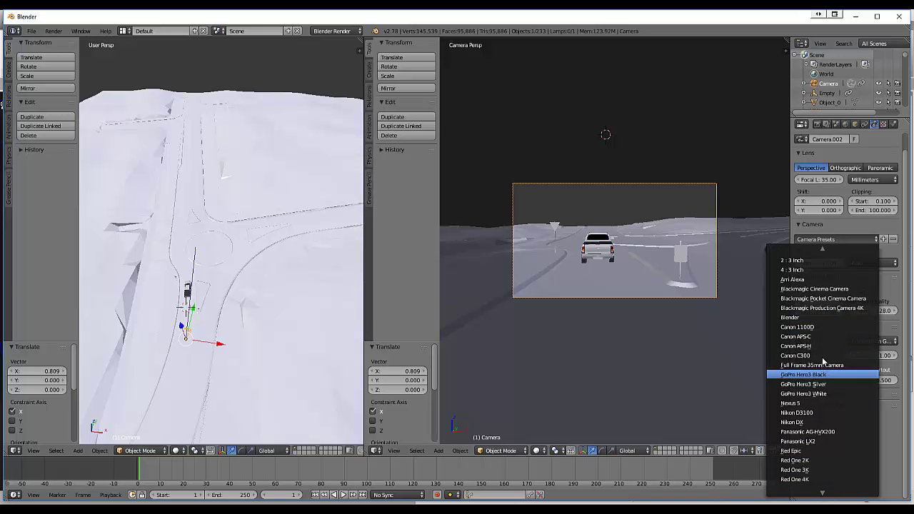
pyautogui.click(886, 428)
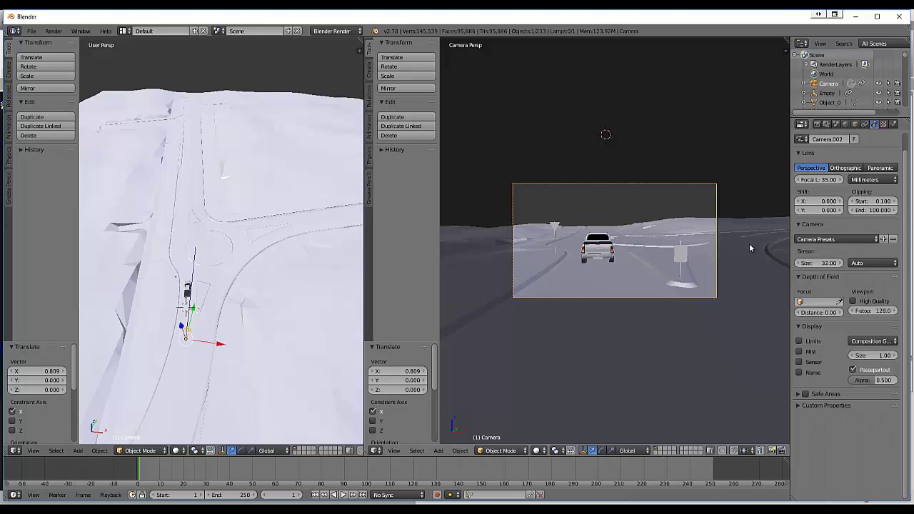
# Step: Apply the HDTV 1080p render preset and set the output file format to JPEG
pyautogui.click(818, 125)
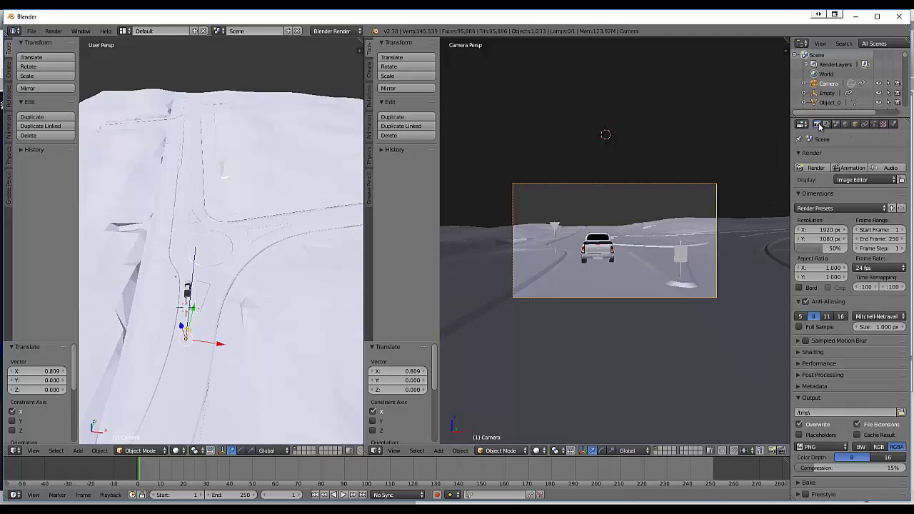
pyautogui.click(833, 209)
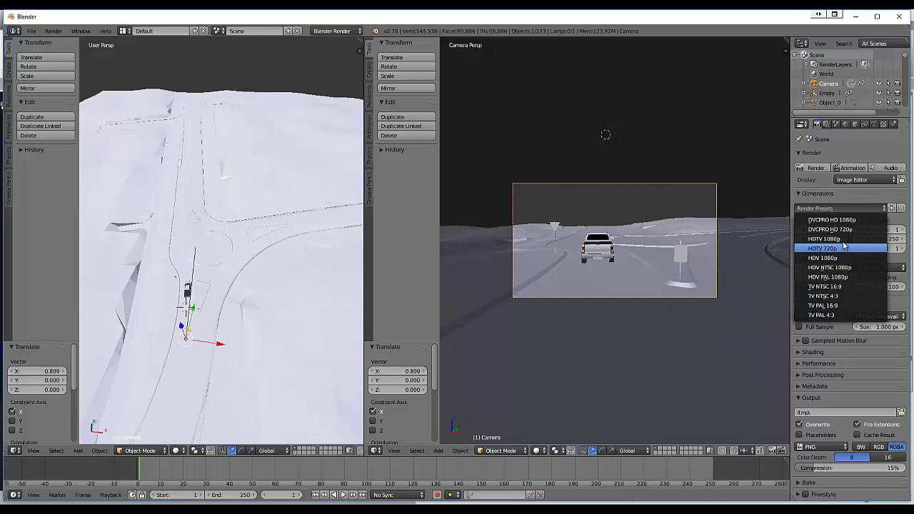
pyautogui.click(844, 239)
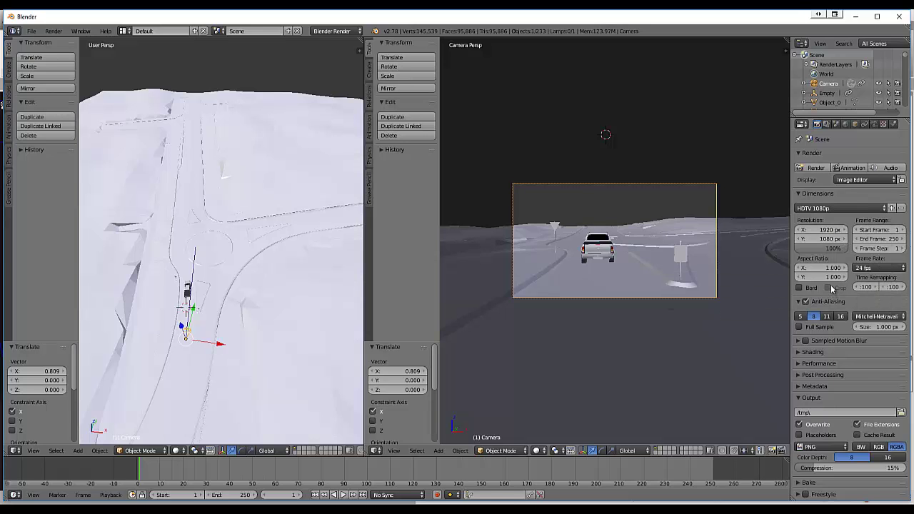
pyautogui.click(837, 447)
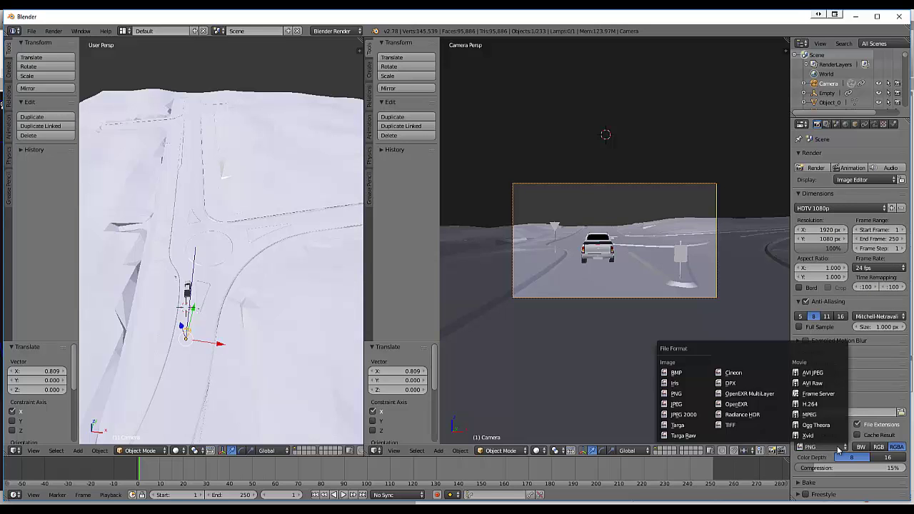
pyautogui.click(676, 404)
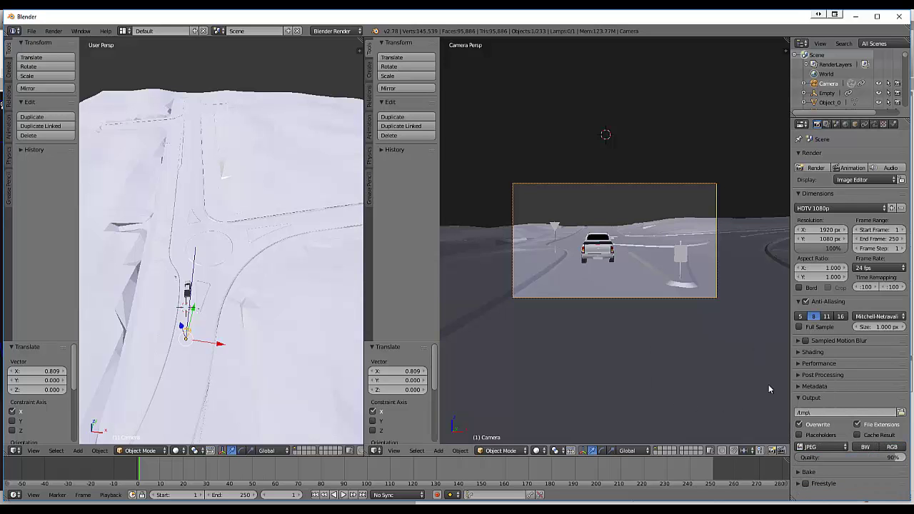
# Step: Render the camera view and save a copy of the image as Render1 in the D:\_CSD Models folder
pyautogui.click(816, 168)
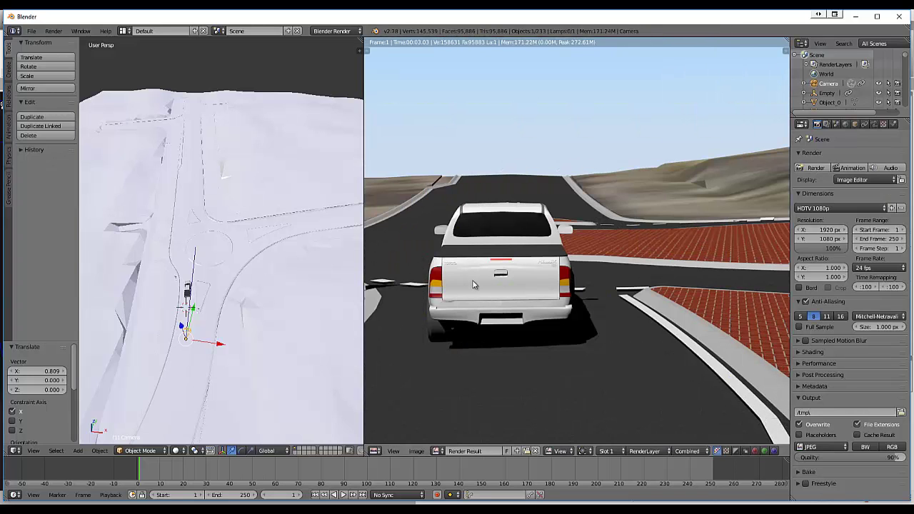
pyautogui.scroll(-5, 472, 284)
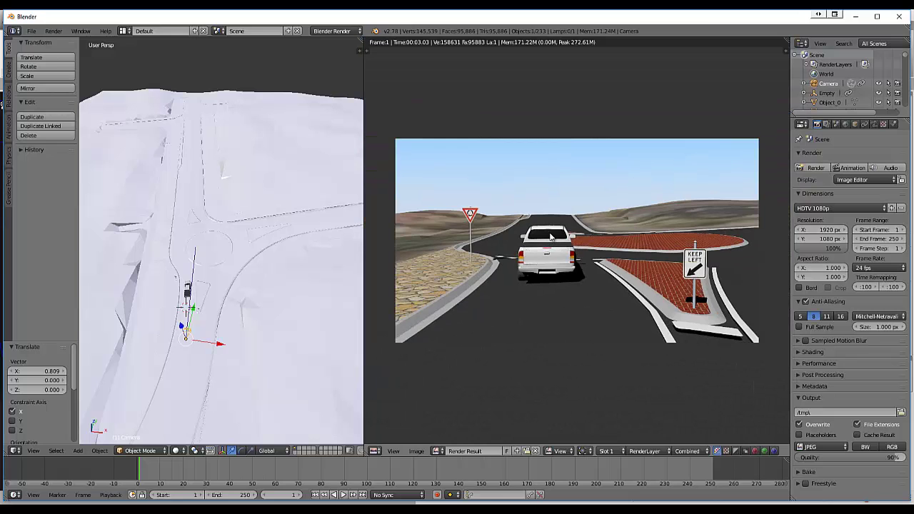
pyautogui.click(413, 451)
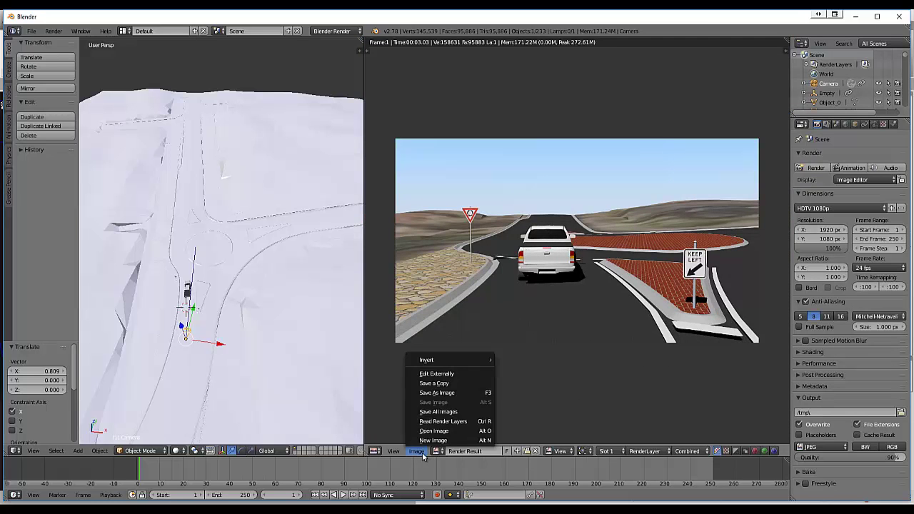
pyautogui.click(438, 384)
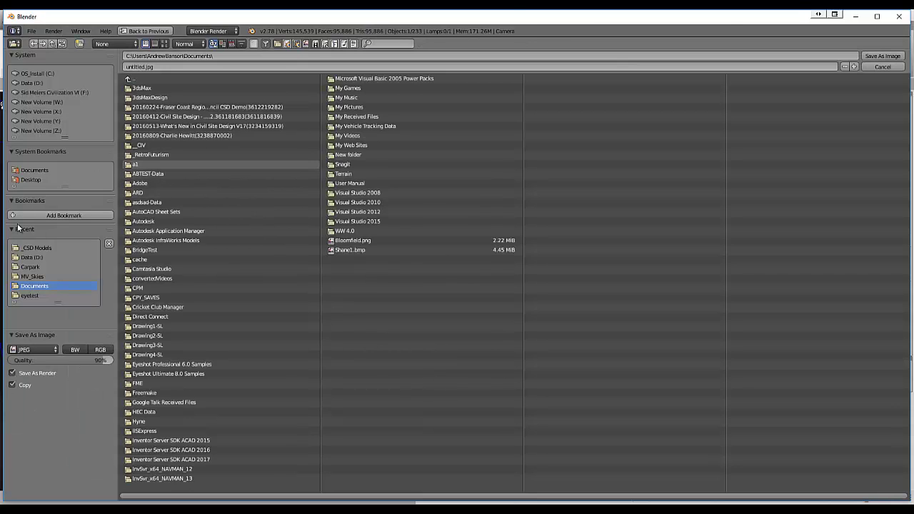
pyautogui.click(34, 247)
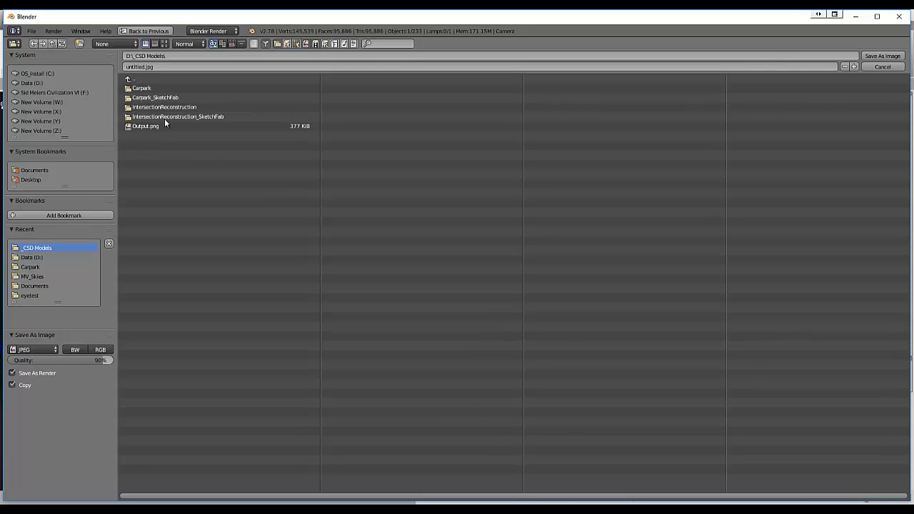
pyautogui.click(172, 66)
pyautogui.write('Ren')
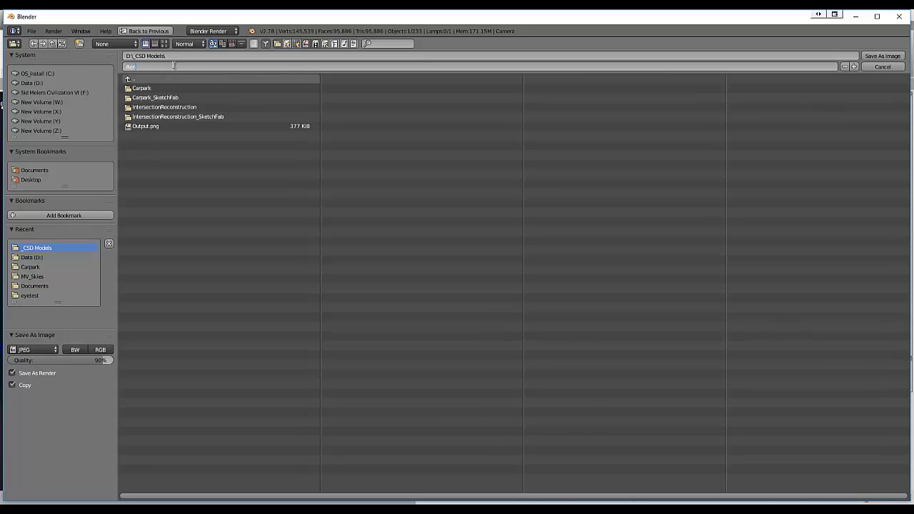
pyautogui.write('der1')
pyautogui.press('Return')
pyautogui.click(882, 56)
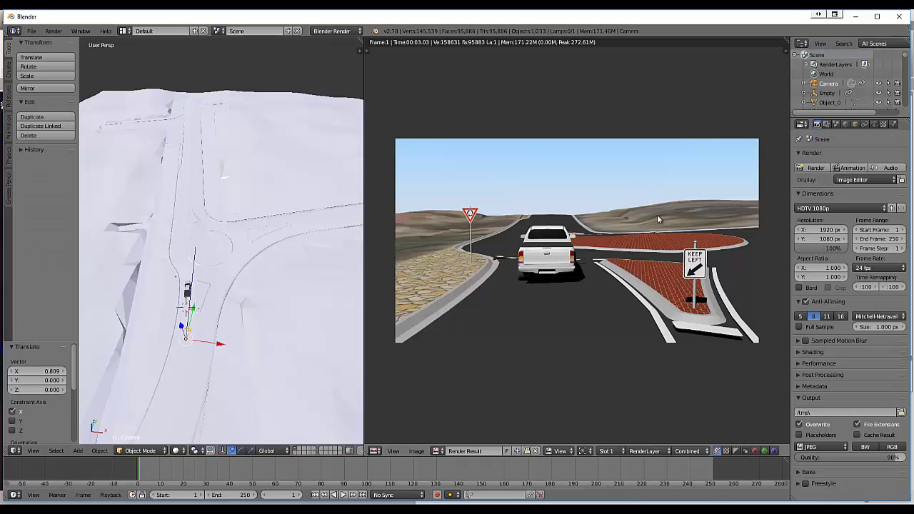
pyautogui.press('ctrl')
pyautogui.press('ctrl')
pyautogui.press('ctrl')
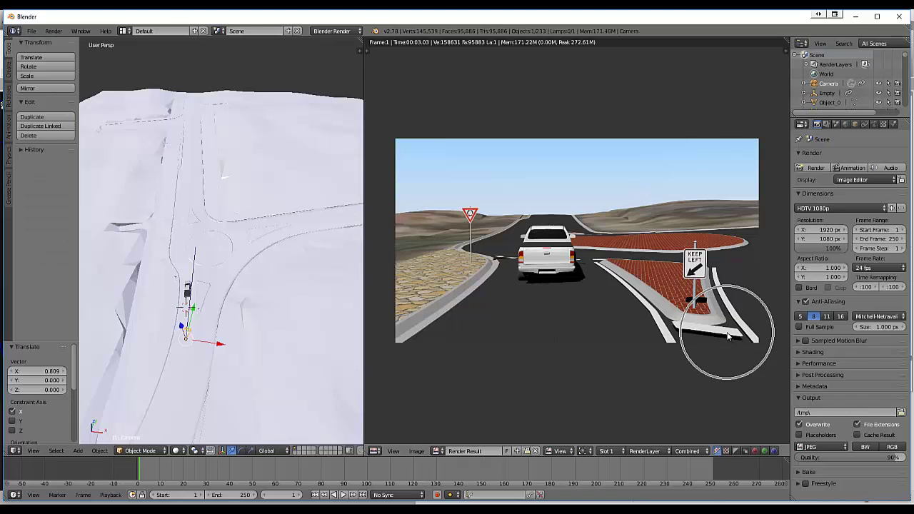